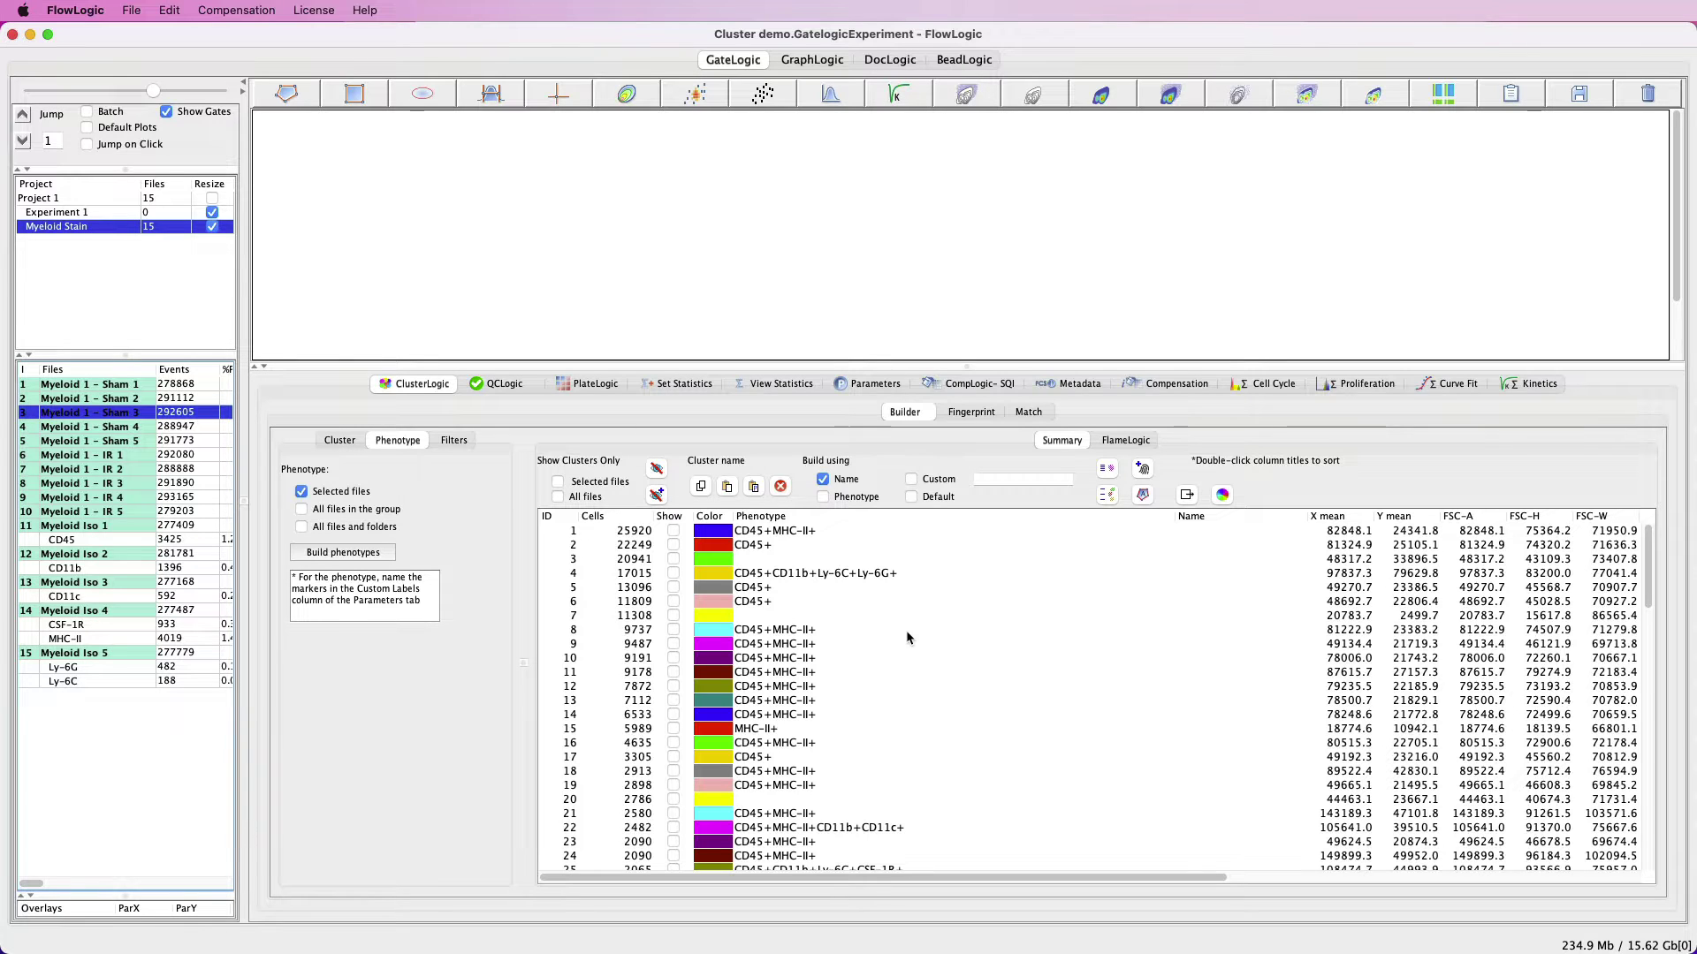
# Open the Myeloid 1 - Sham 3 plot, enlarge the plot area, and set its axes to Ly-6G APC-A (X) and Ly-6C FITC-A (Y).
pyautogui.doubleClick(126, 413)
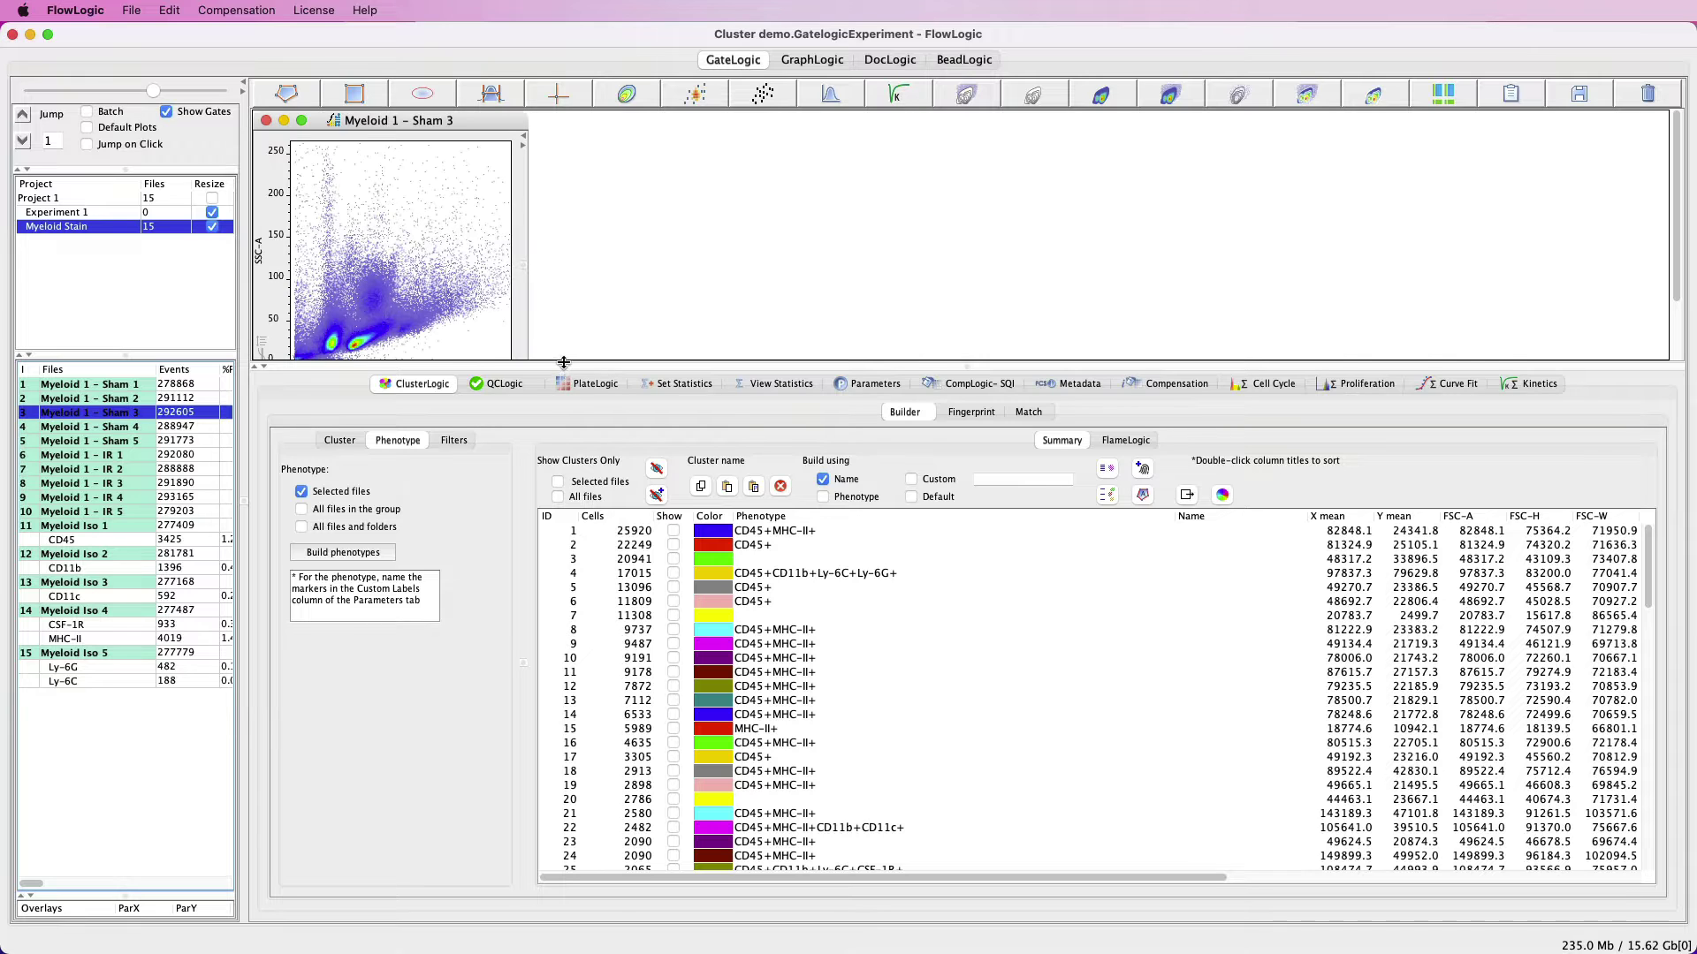
pyautogui.moveTo(562, 363); pyautogui.dragTo(559, 417)
pyautogui.click(403, 388)
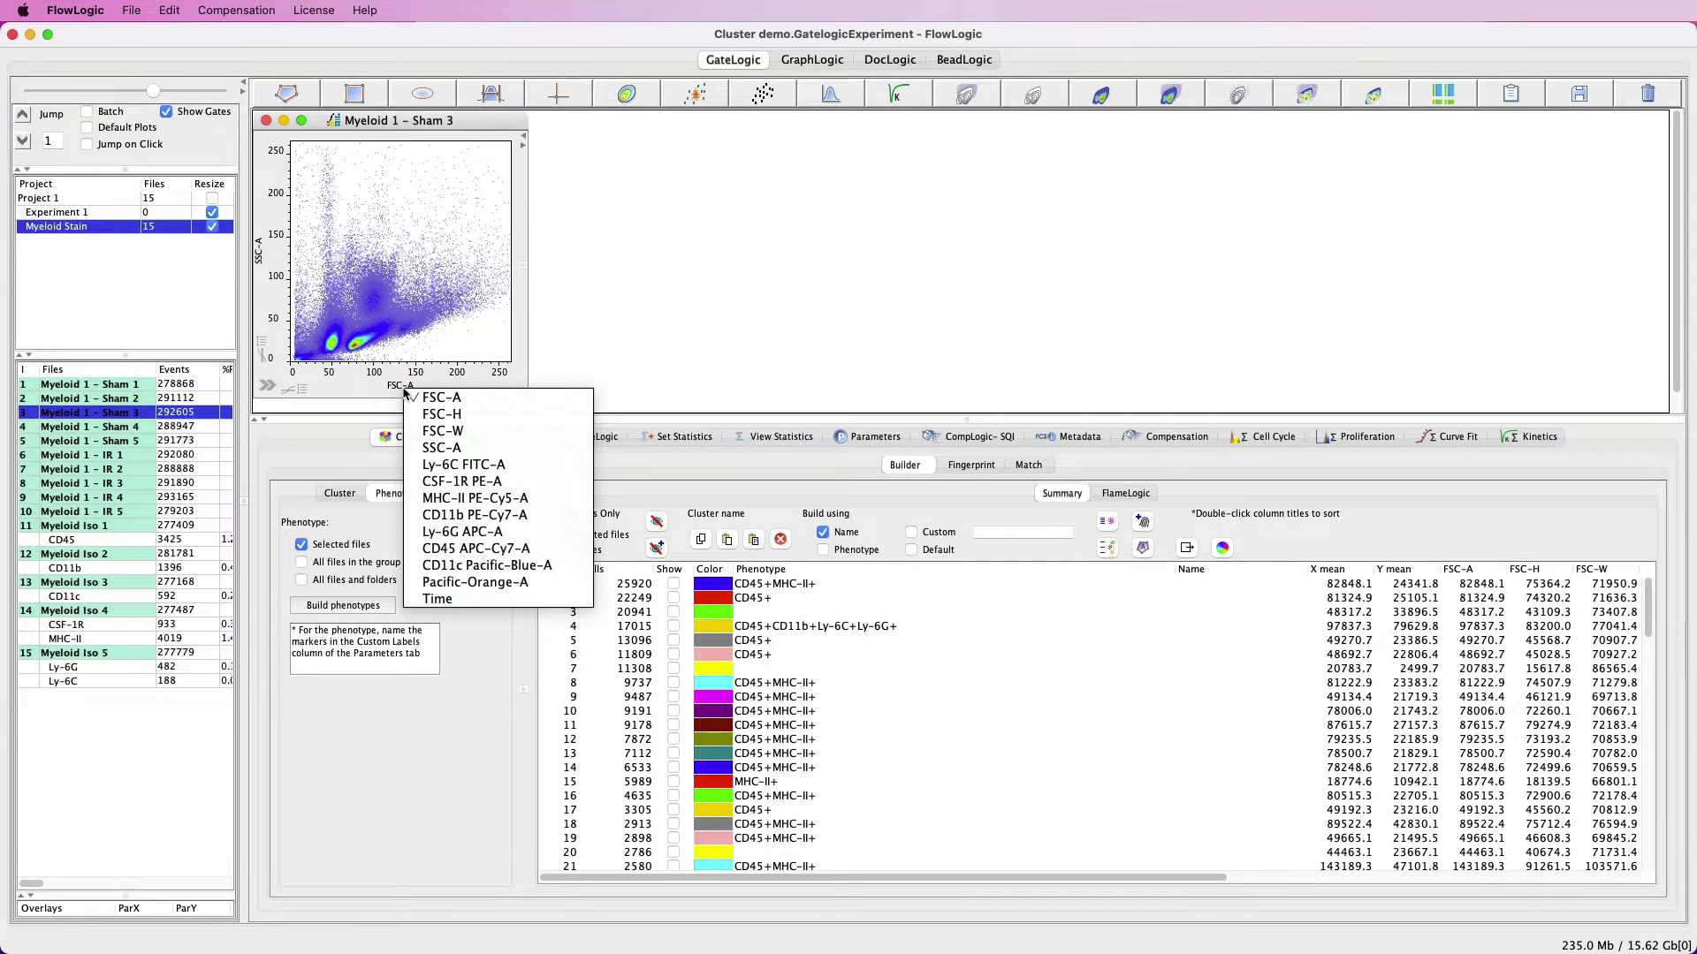
pyautogui.click(442, 531)
pyautogui.click(260, 251)
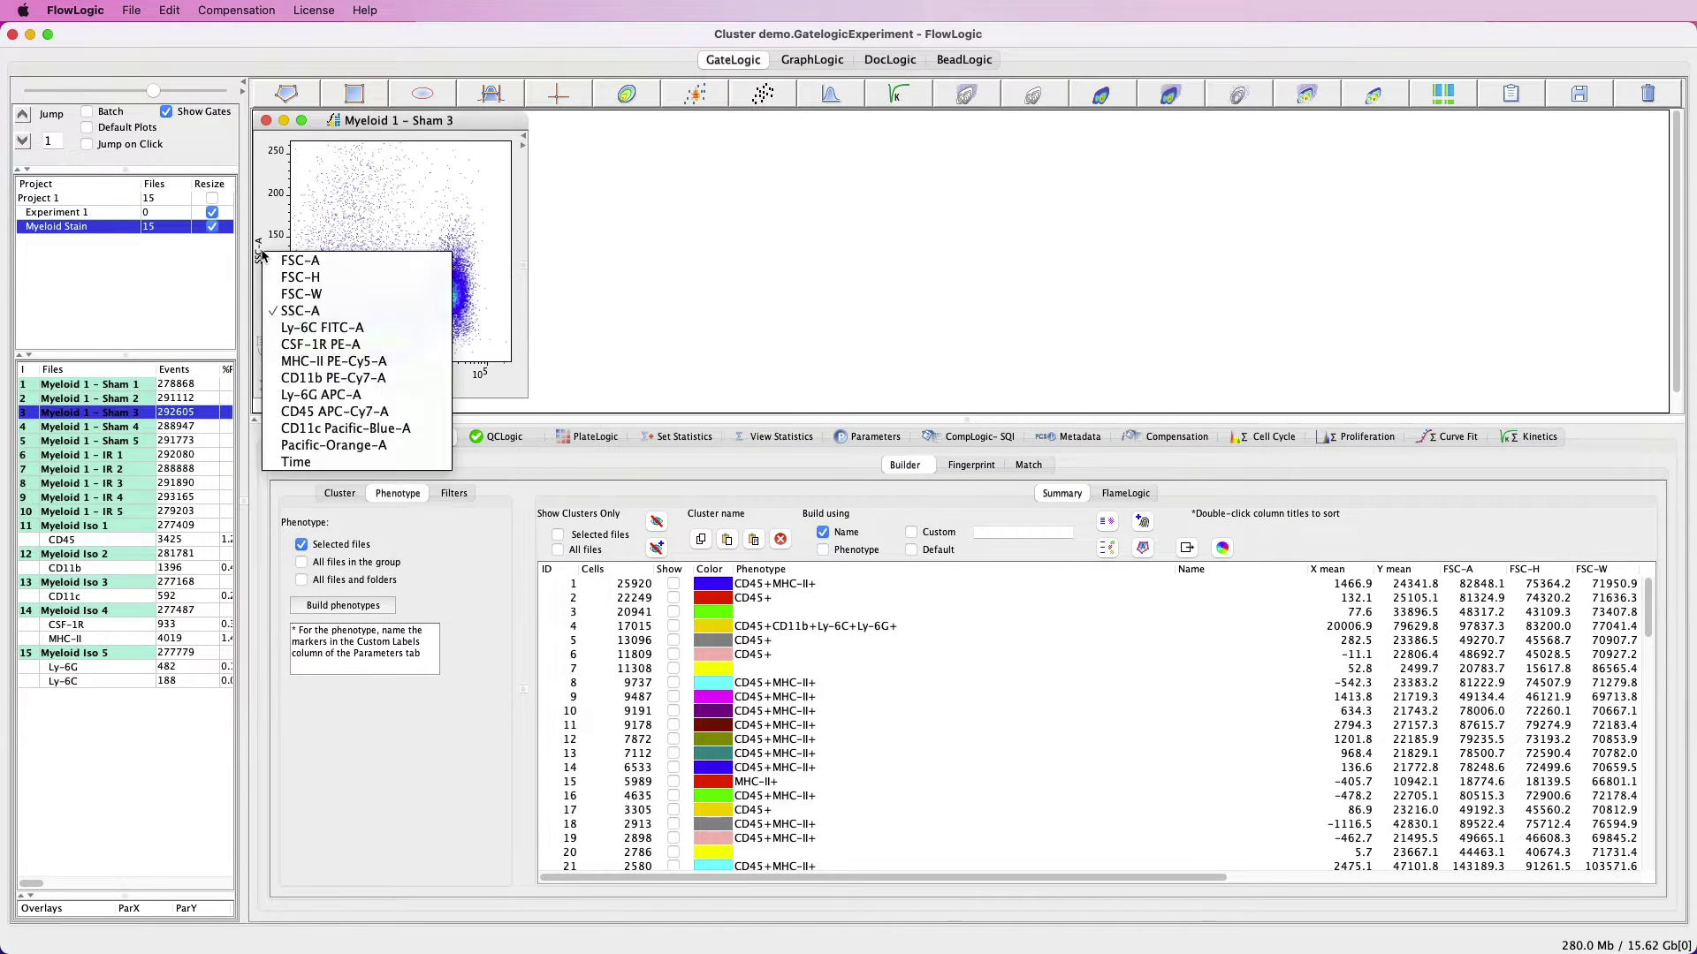
pyautogui.click(300, 329)
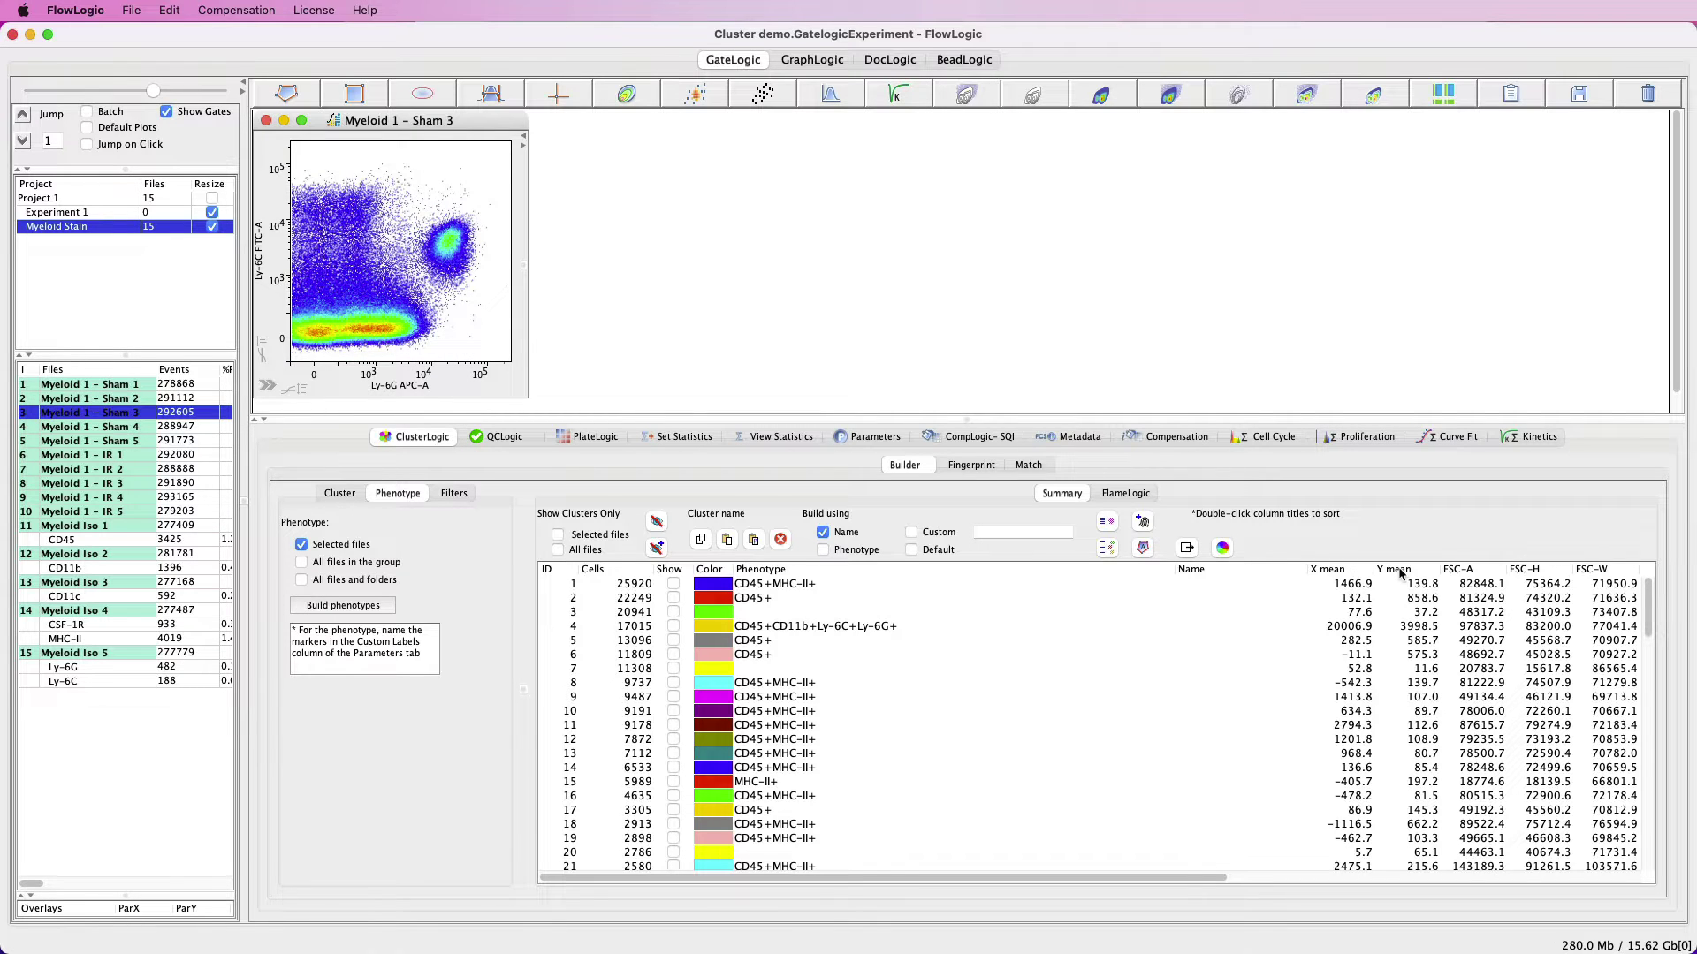
# Sort the clusters by X mean in descending order and show cluster 4 (CD45+CD11b+Ly-6C+Ly-6G+) on the plot.
pyautogui.doubleClick(1340, 572)
pyautogui.doubleClick(1341, 572)
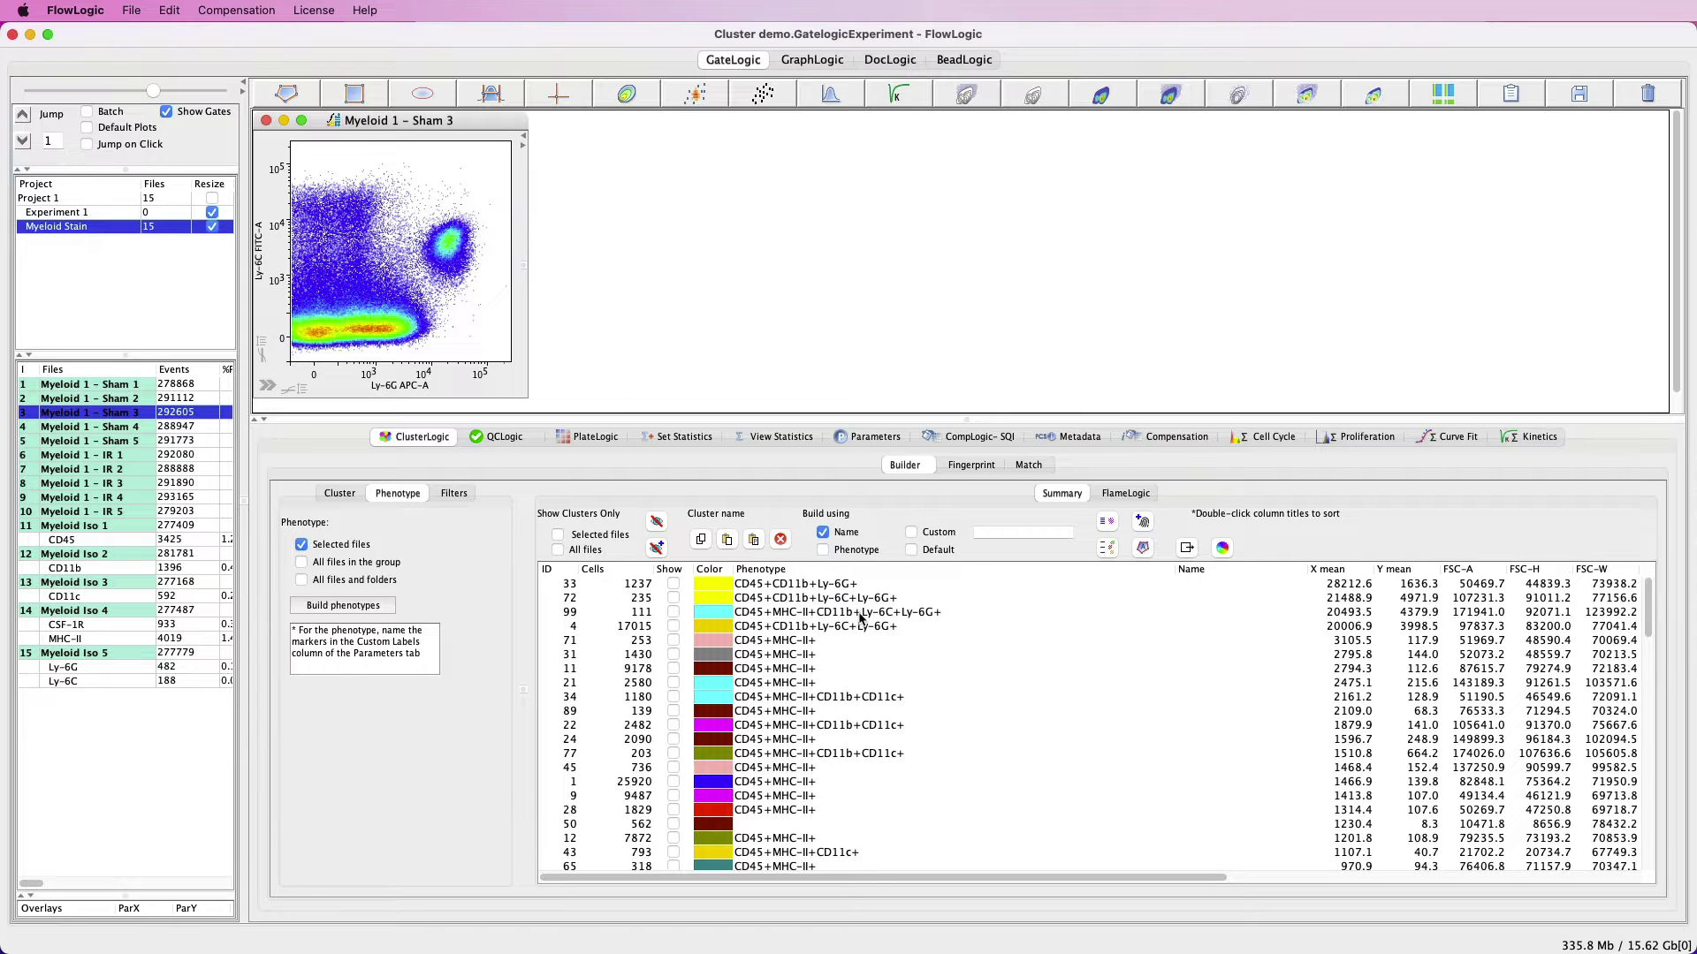
pyautogui.click(639, 628)
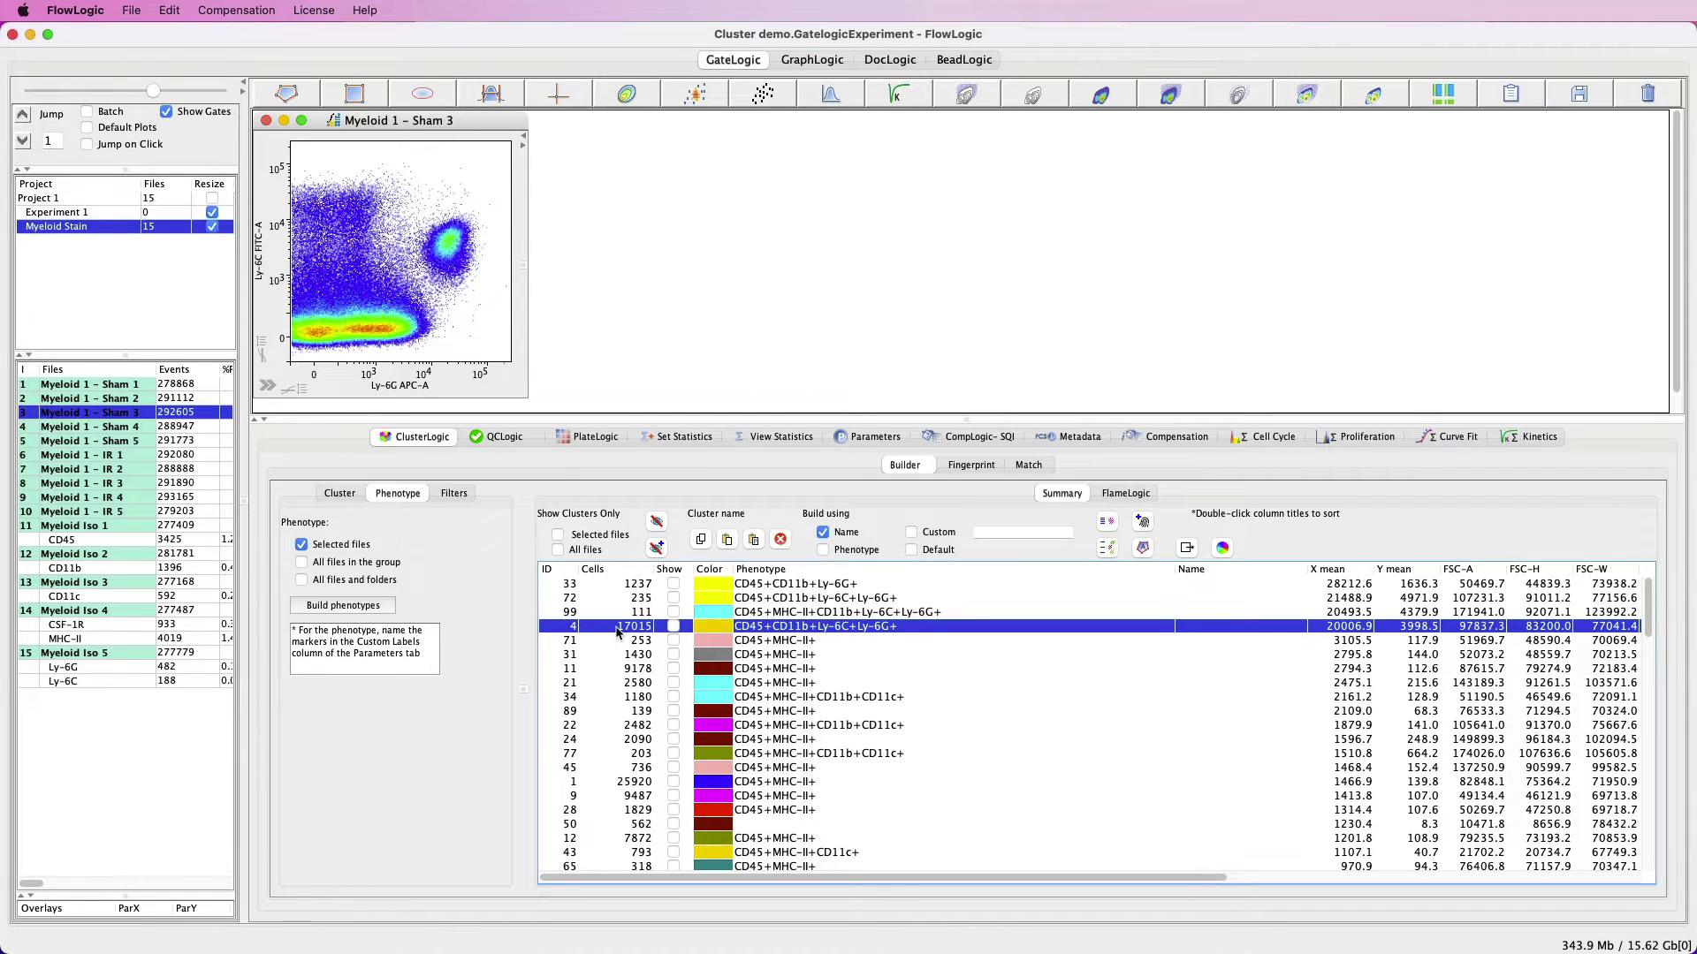
pyautogui.click(674, 626)
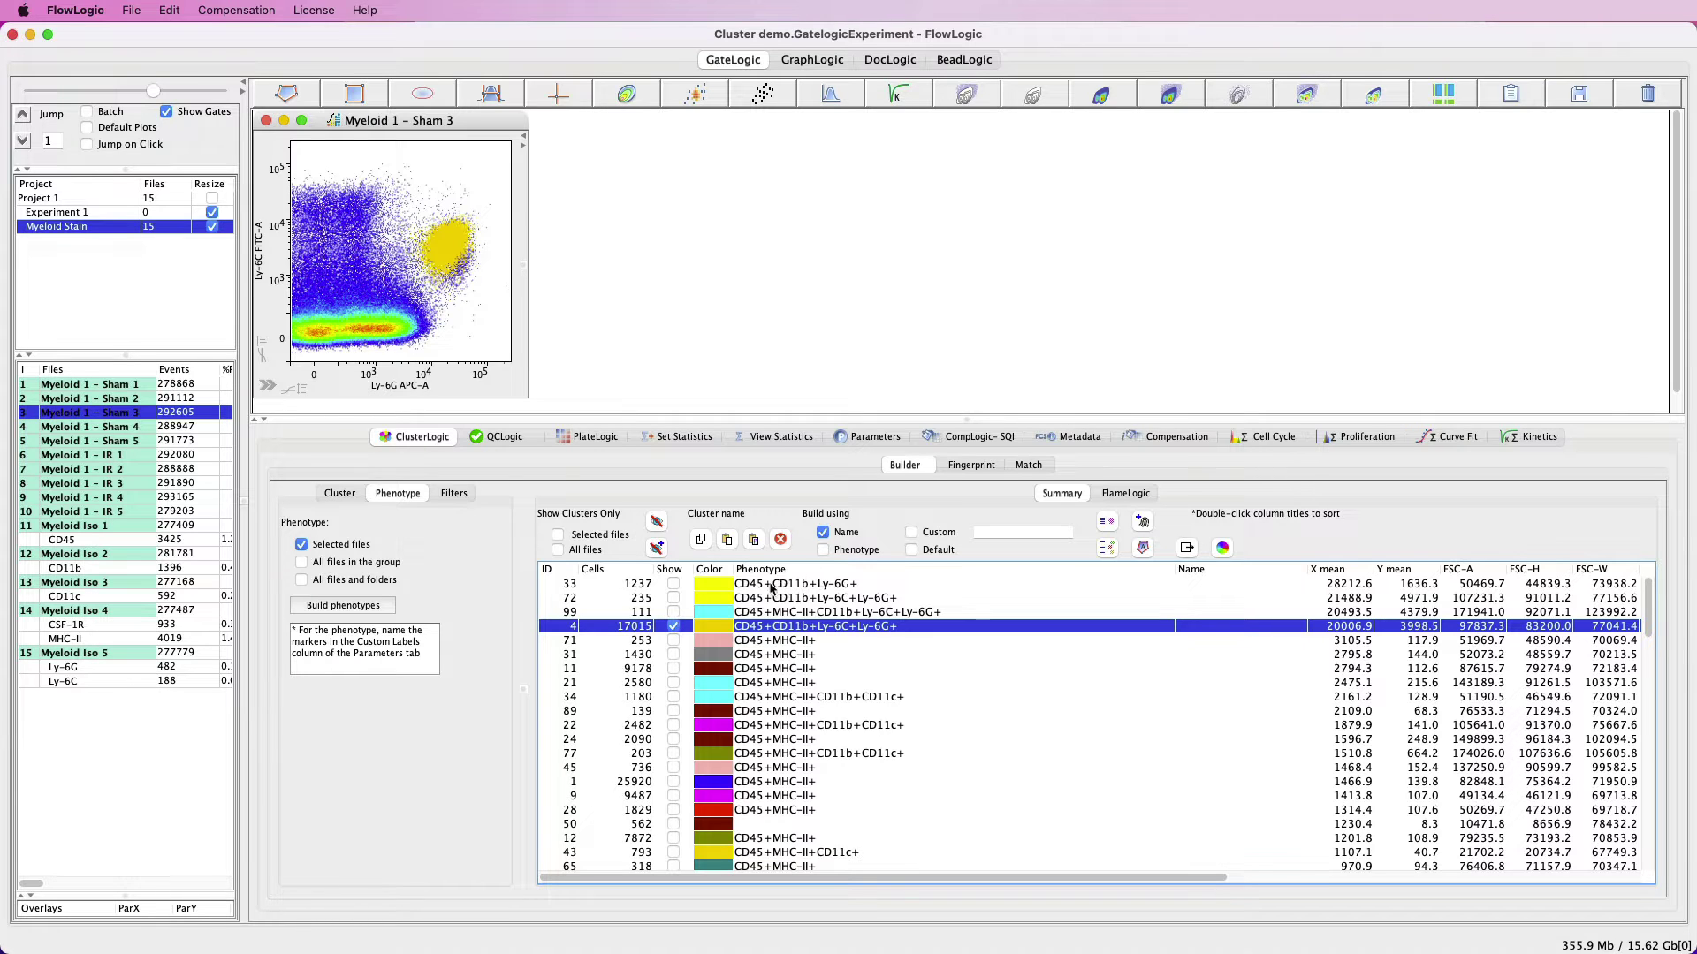
# Show cluster 72 as well and restrict the plot to shown clusters only for the selected files.
pyautogui.click(673, 600)
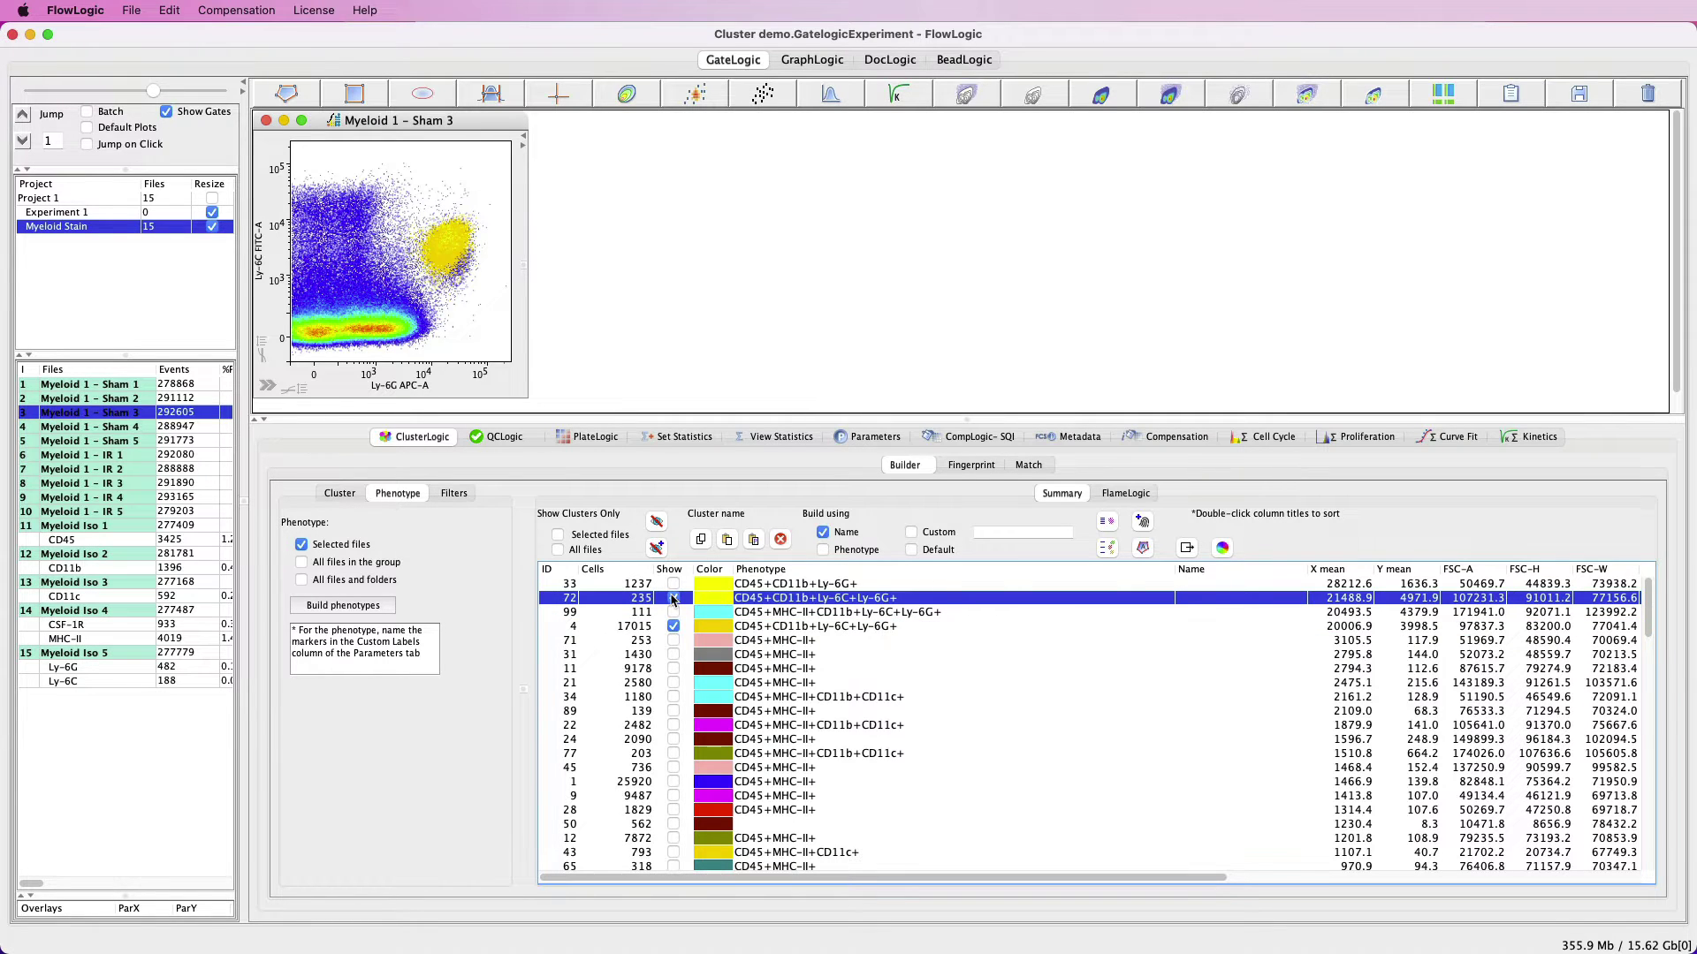
pyautogui.click(672, 600)
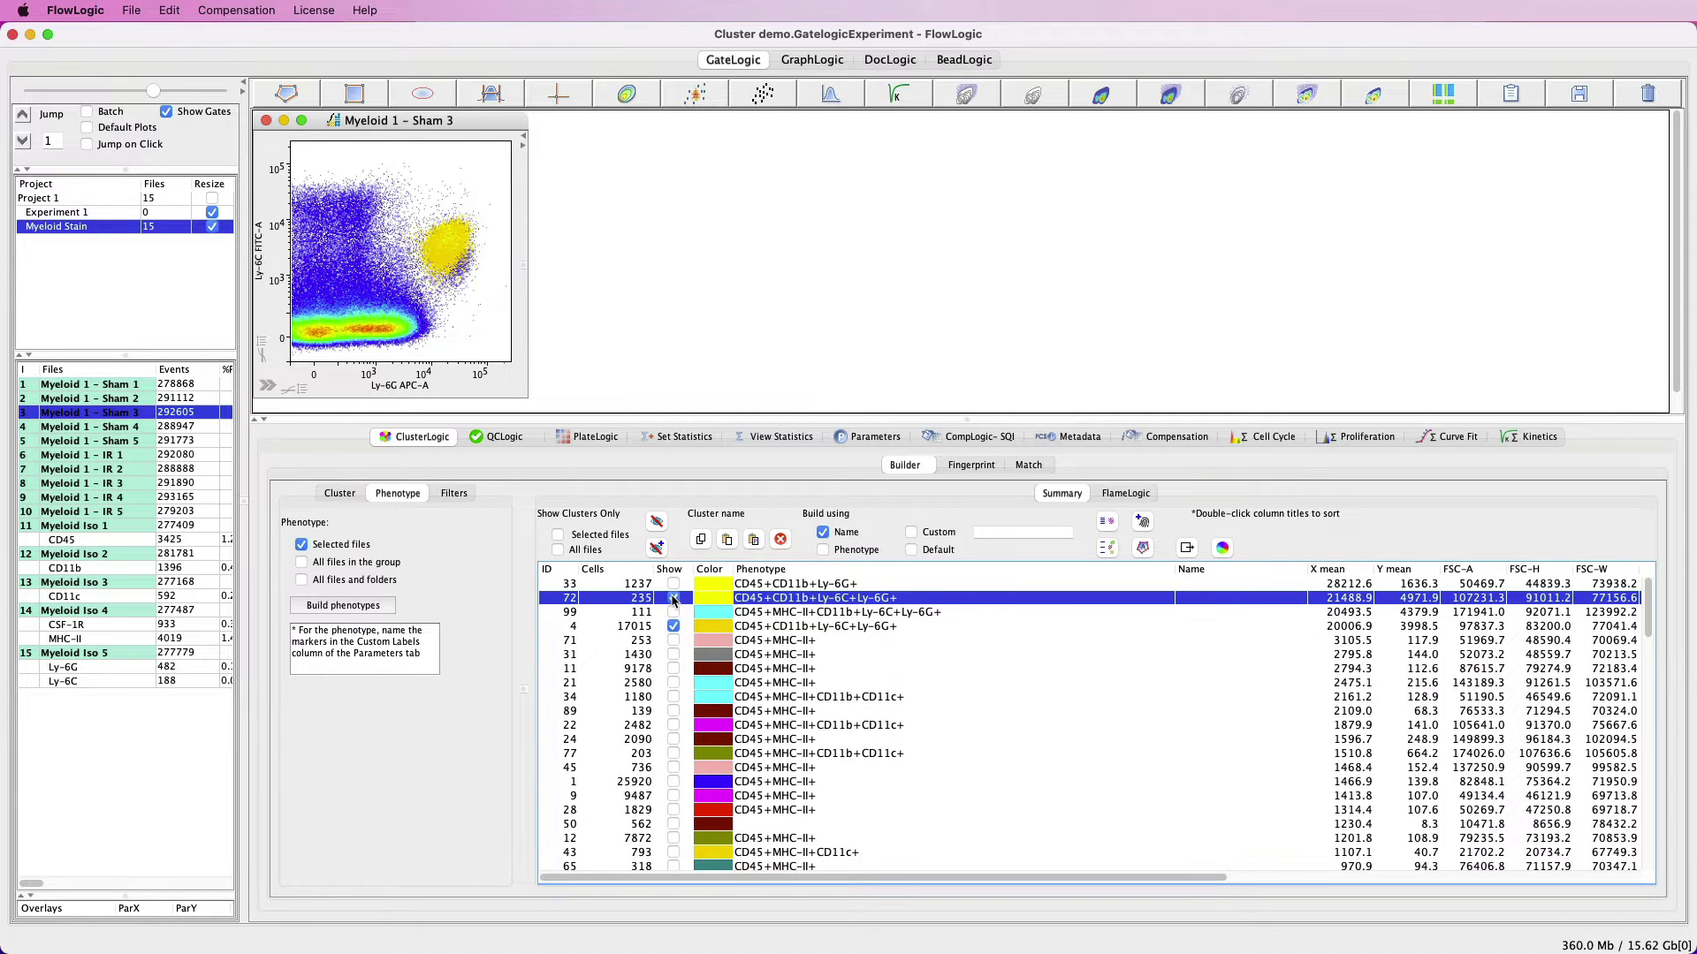
pyautogui.click(557, 536)
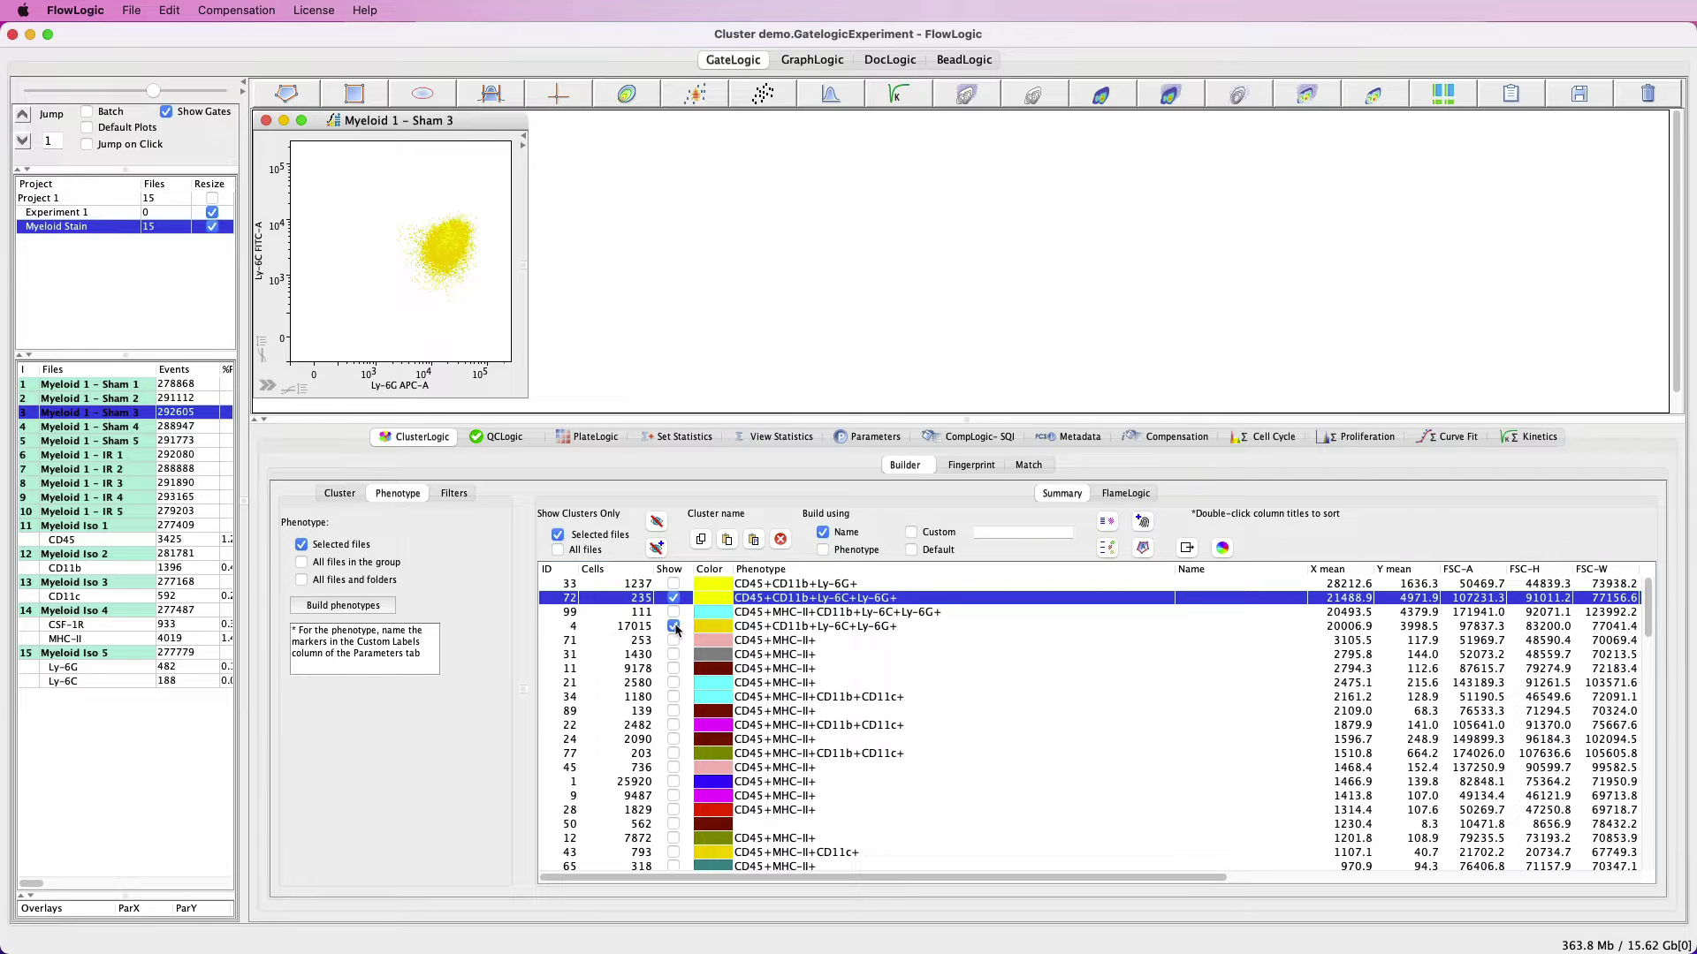
pyautogui.click(674, 627)
pyautogui.click(675, 626)
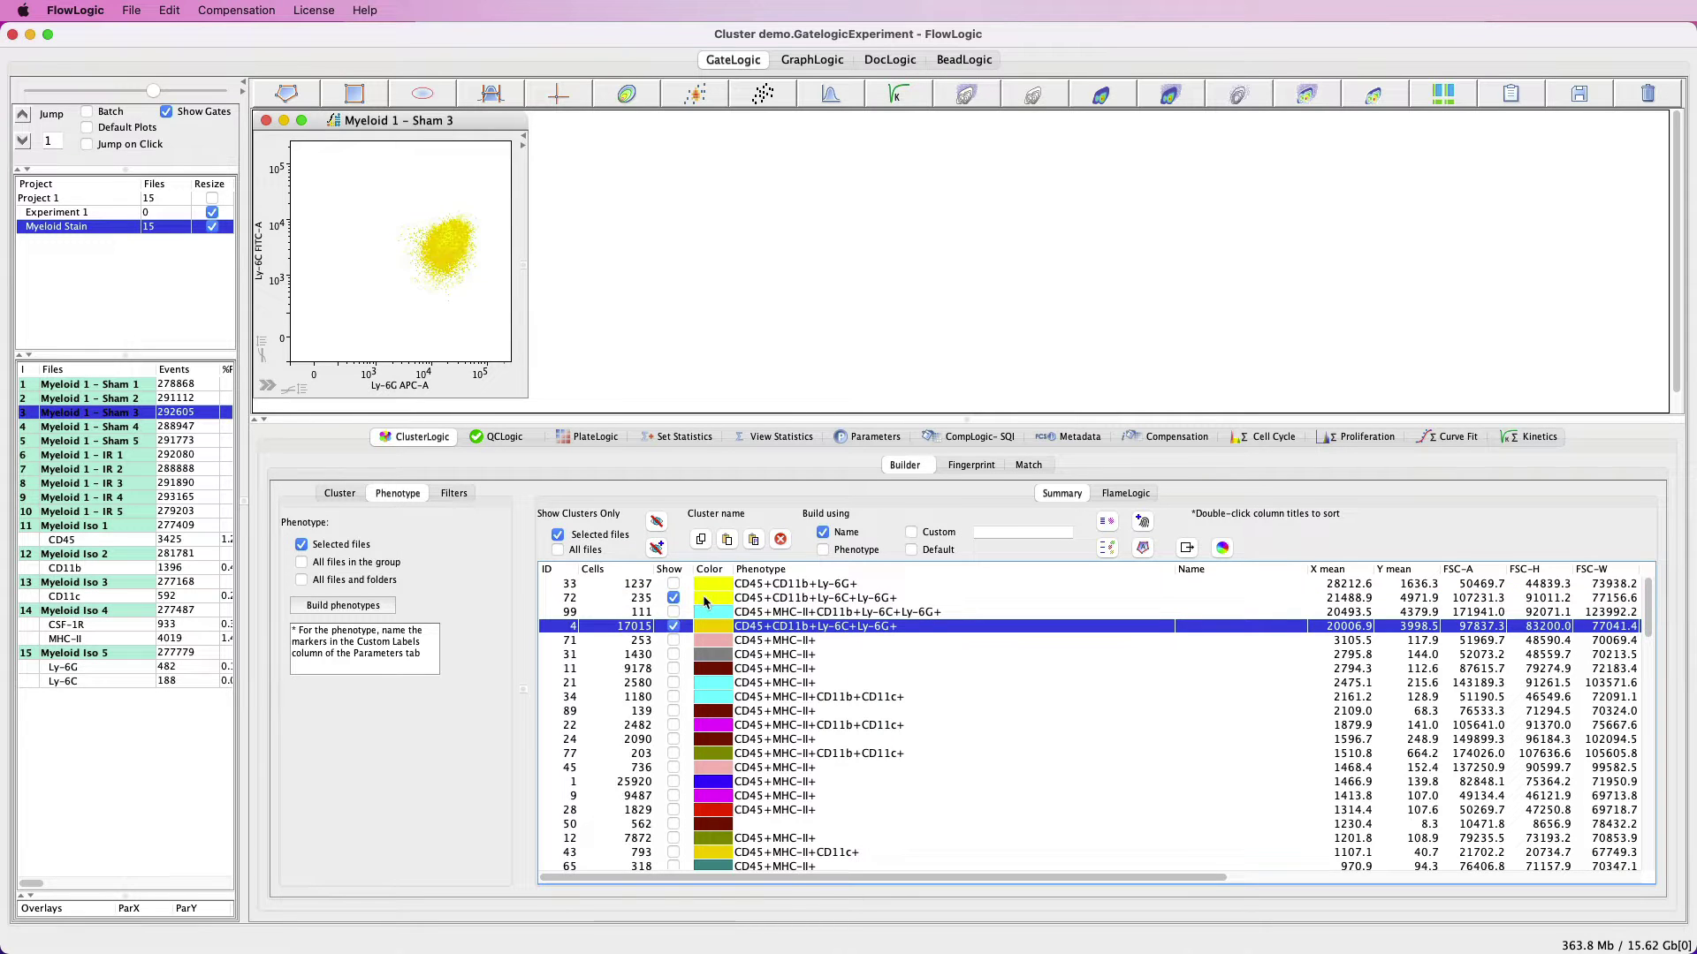
# Recolour cluster 72 purple and select the rows of clusters 4 and 72 together.
pyautogui.click(784, 598)
pyautogui.click(1222, 547)
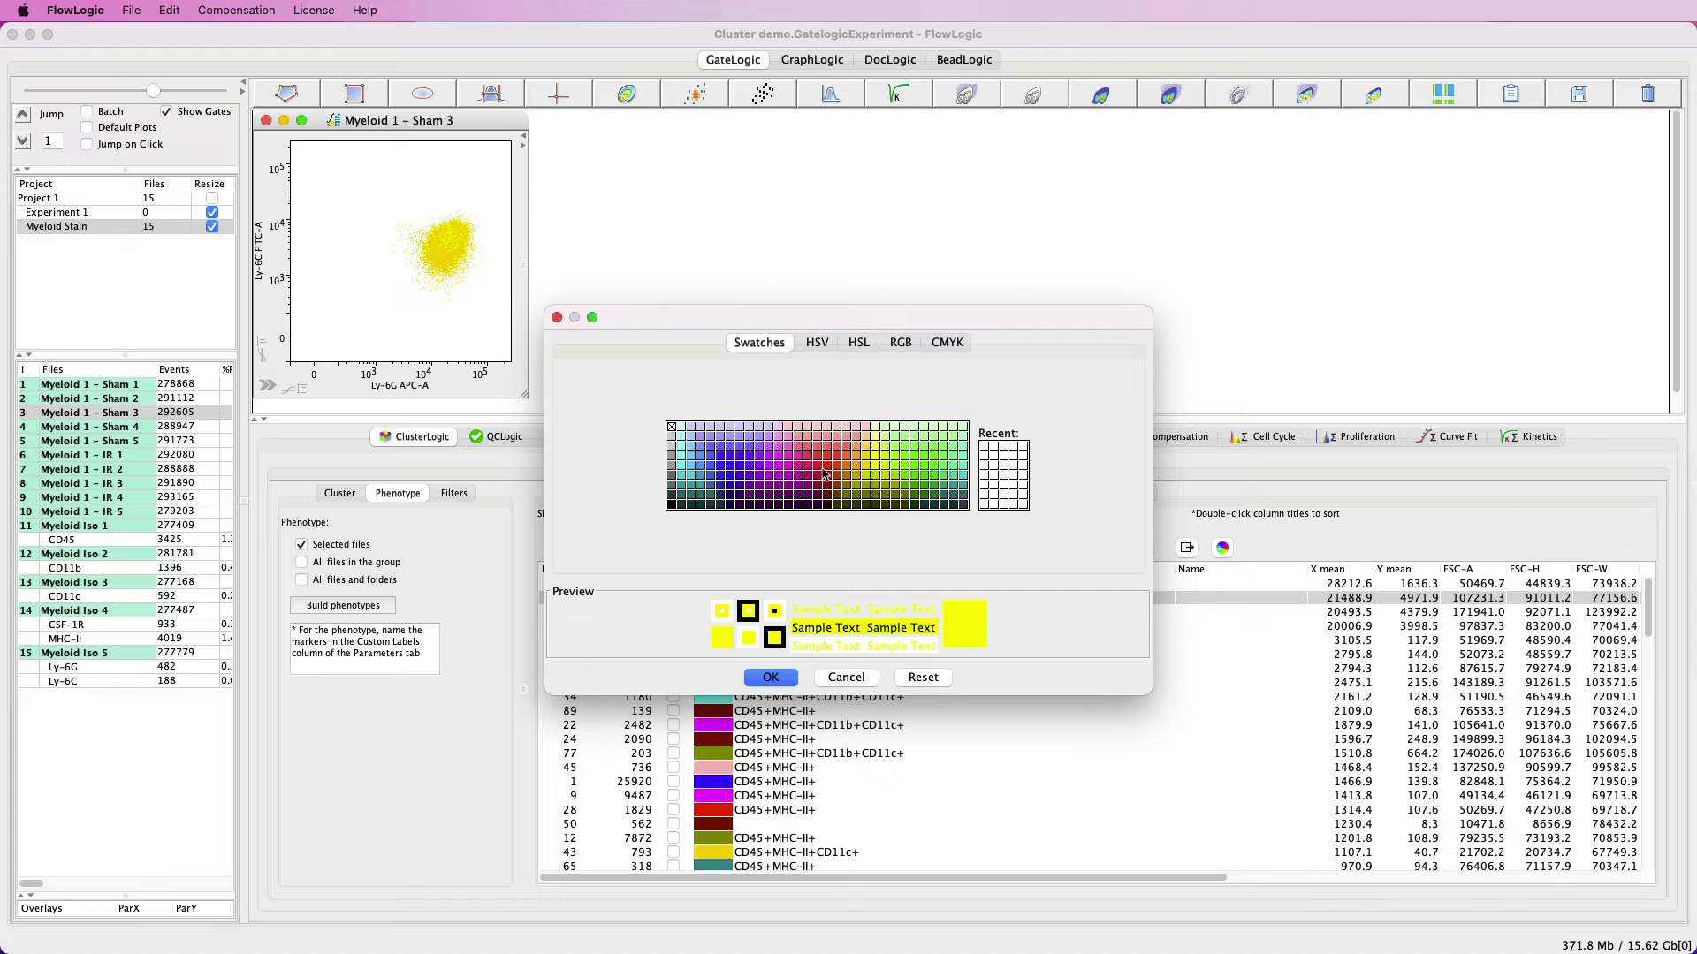
pyautogui.click(779, 476)
pyautogui.click(770, 676)
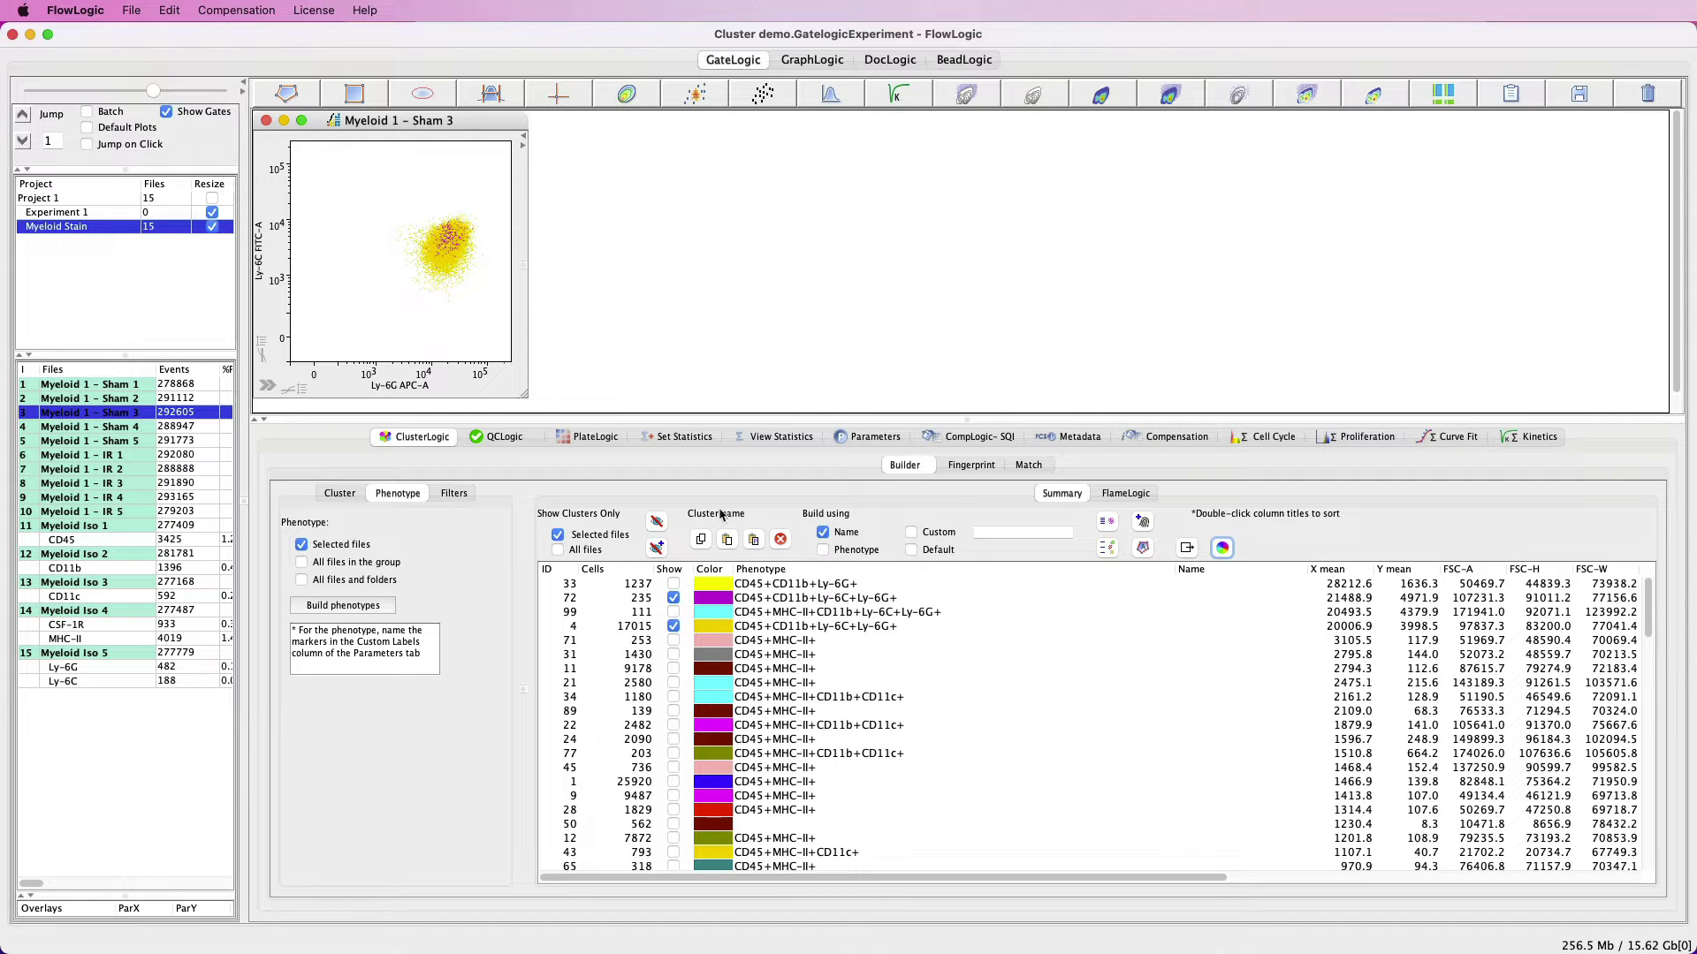
pyautogui.click(841, 629)
pyautogui.keyDown('super'); pyautogui.click(864, 600); pyautogui.keyUp('super')
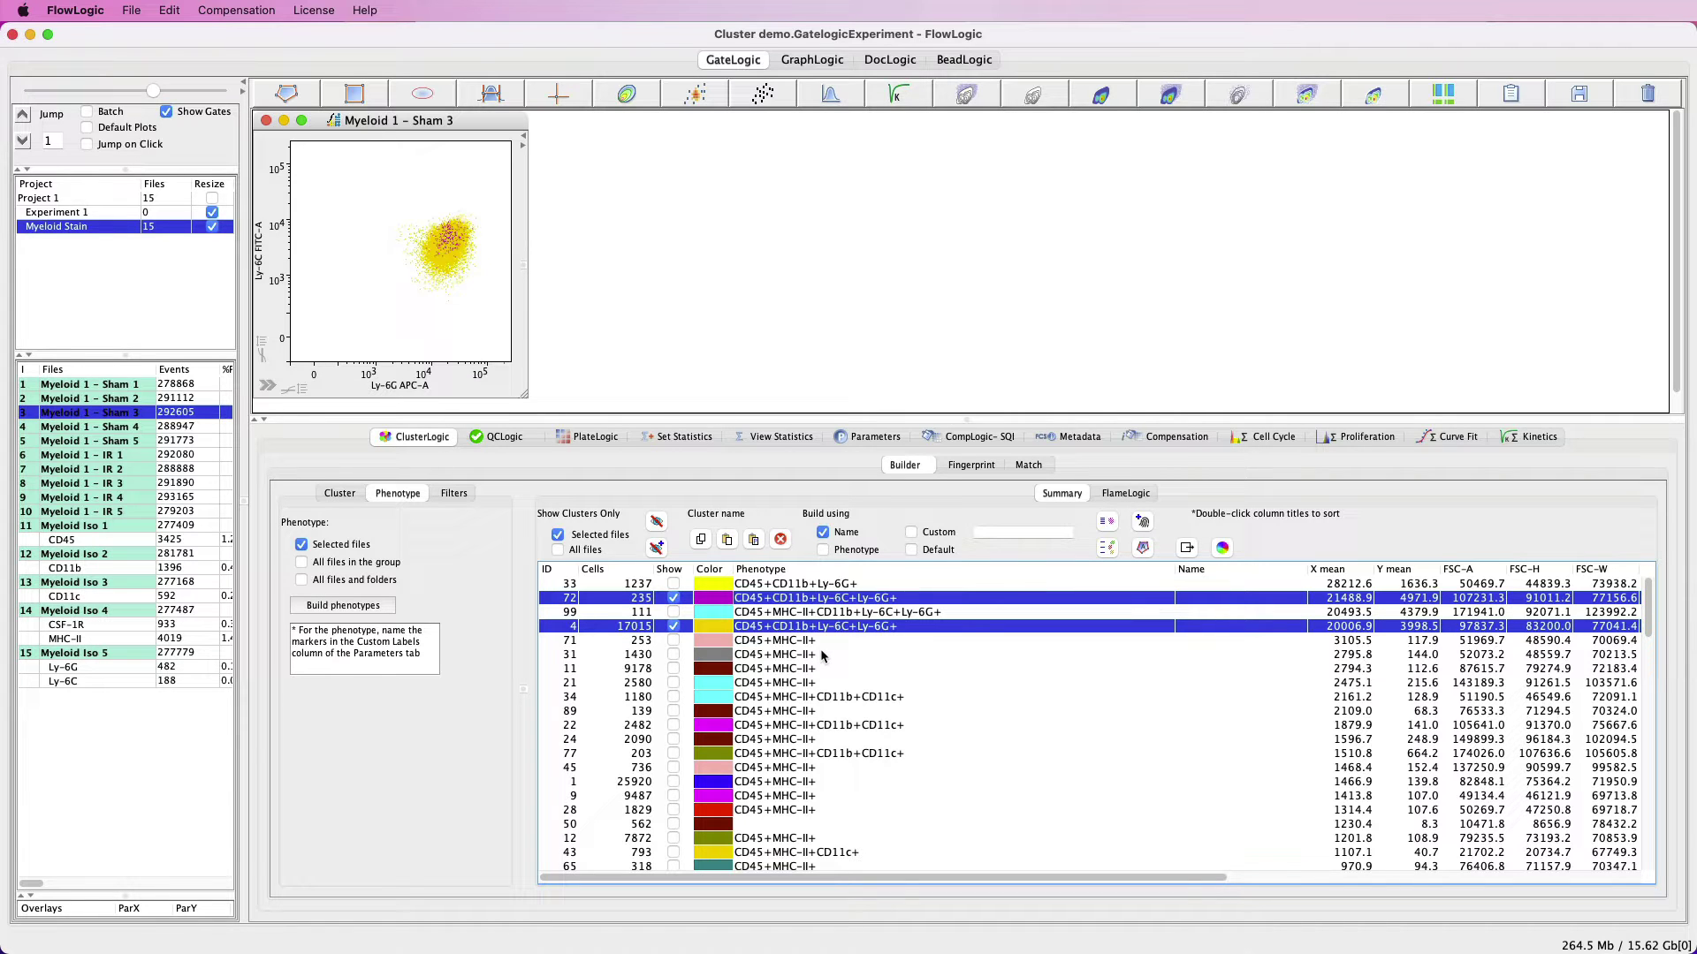
# Open the cluster filters, sort the clusters by ID in ascending order, and view the end of the list.
pyautogui.click(452, 495)
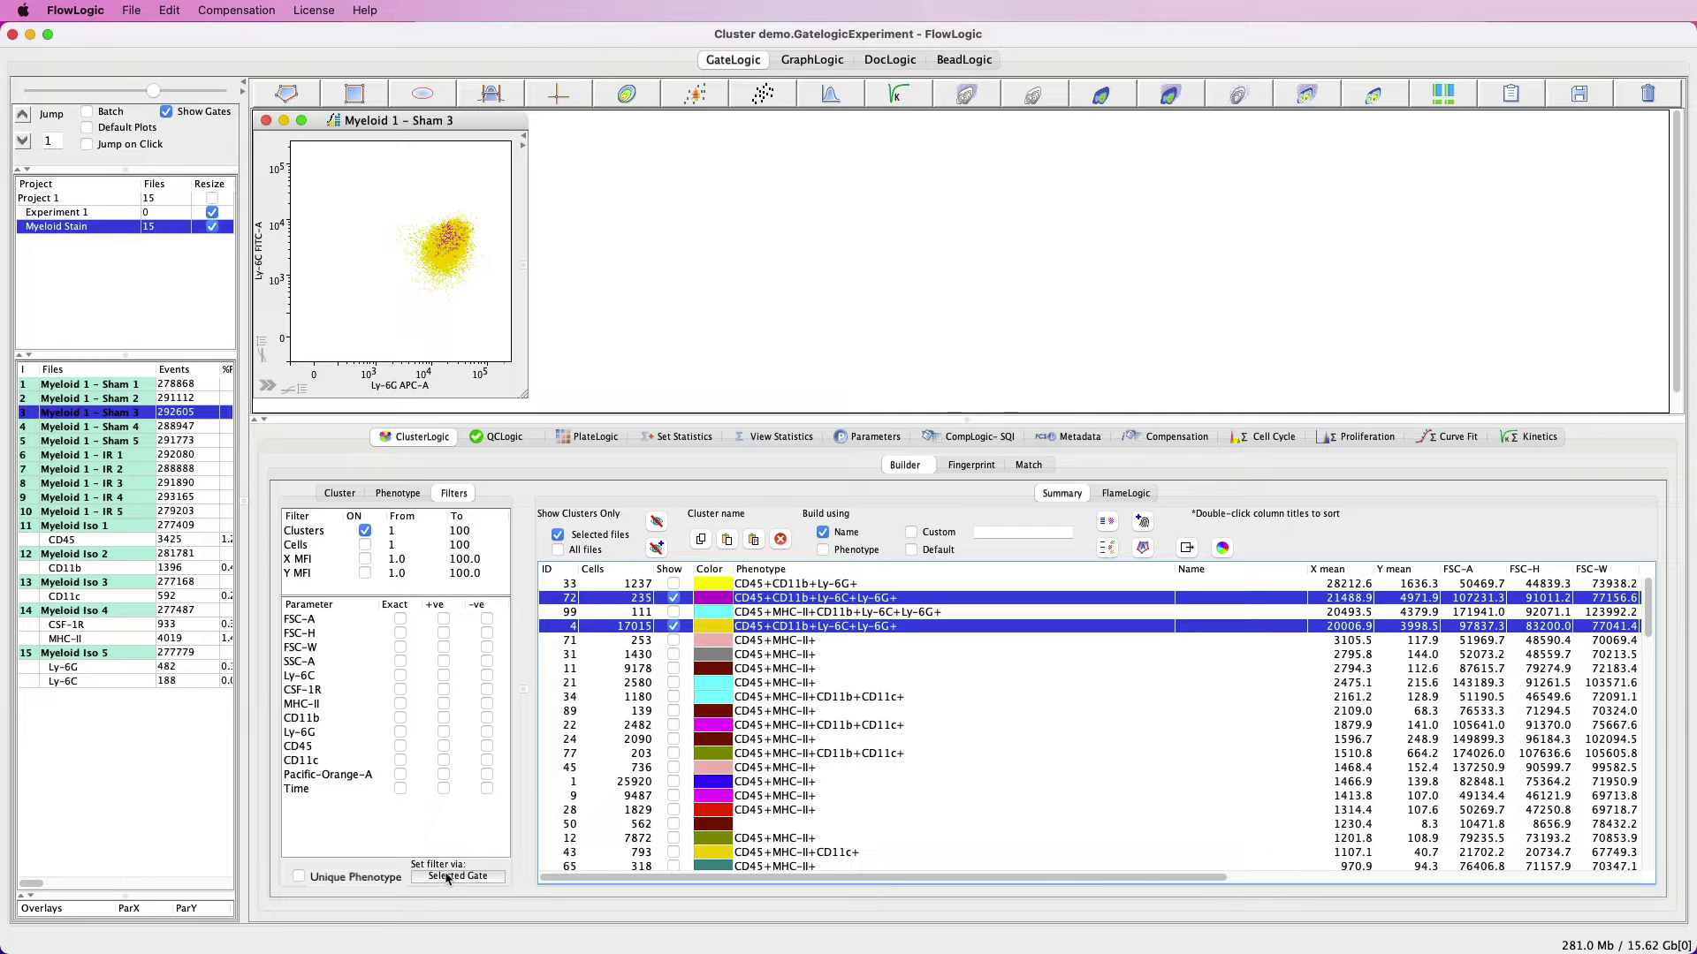
pyautogui.doubleClick(566, 570)
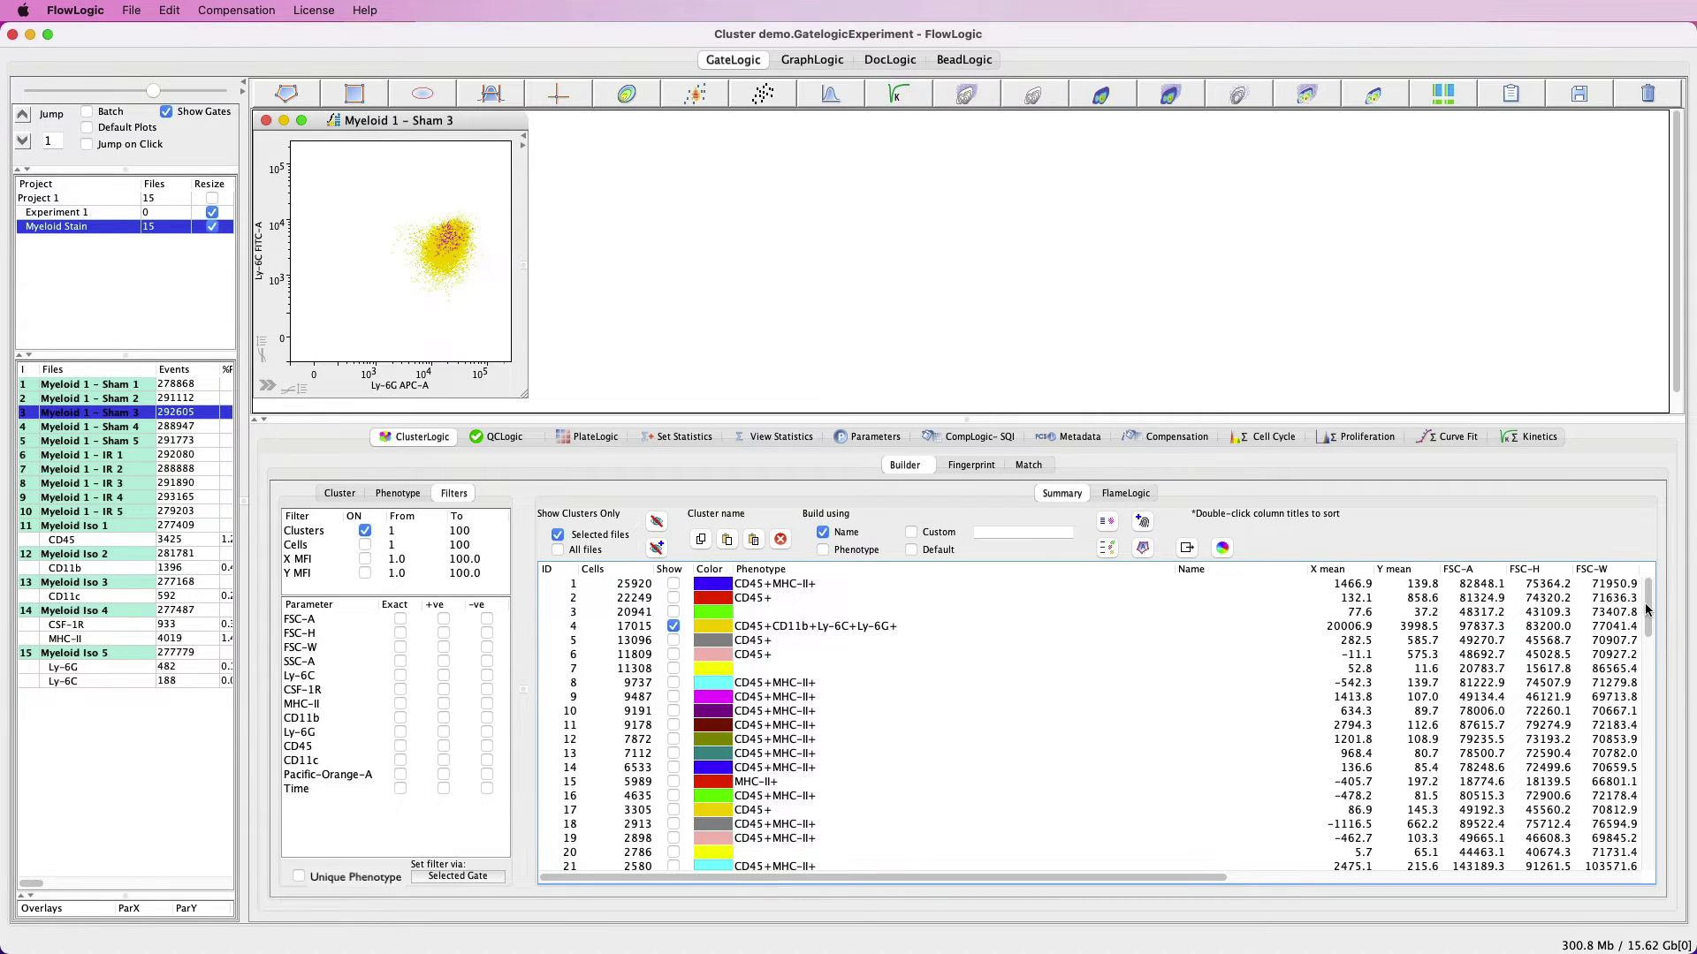
pyautogui.moveTo(1647, 605); pyautogui.dragTo(1645, 862)
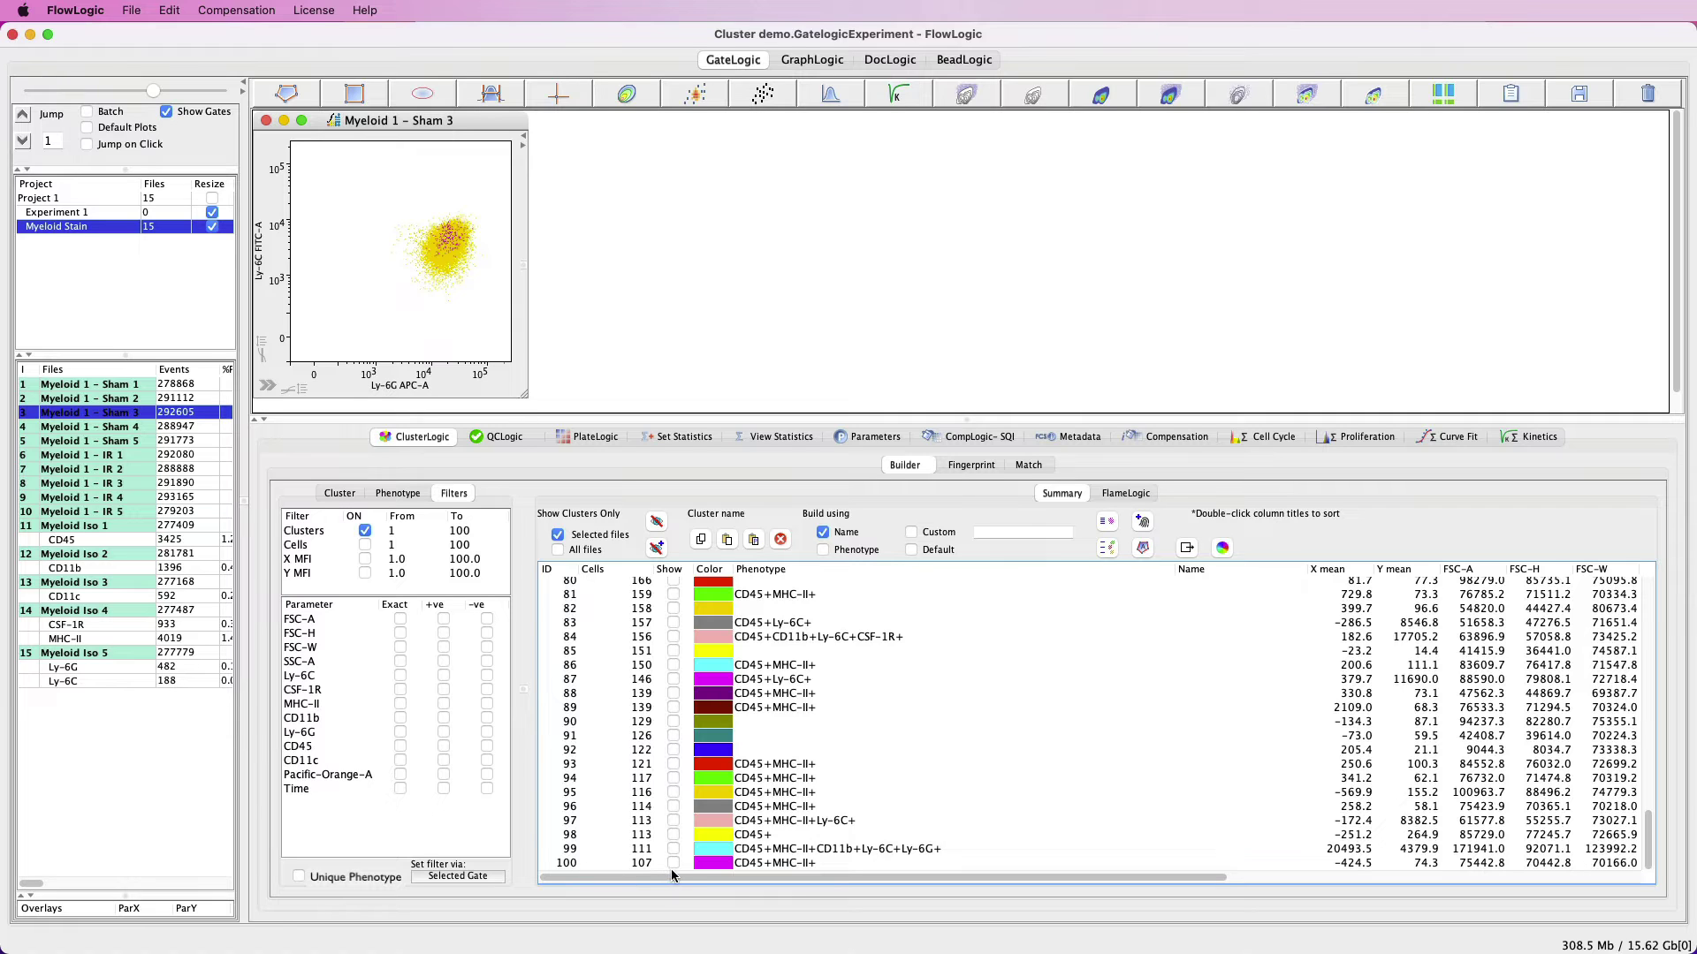
# Turn off the Clusters filter and examine the IDs and cell counts across the full unfiltered cluster list.
pyautogui.click(364, 531)
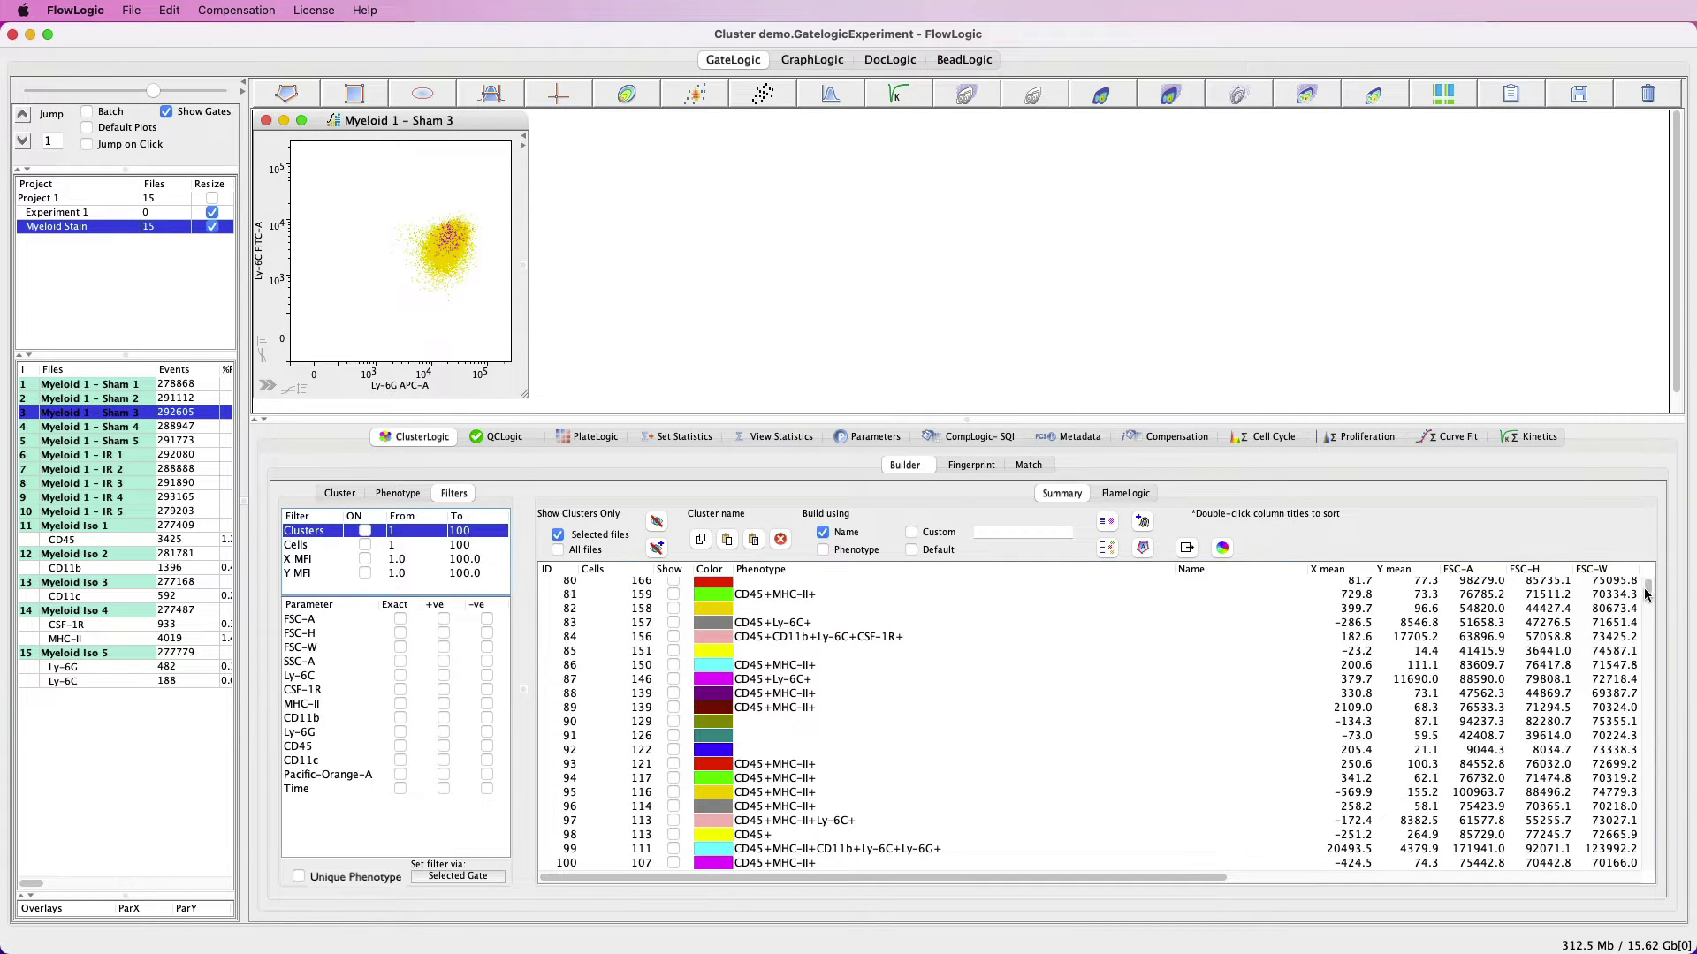
pyautogui.moveTo(1649, 598); pyautogui.dragTo(1649, 875)
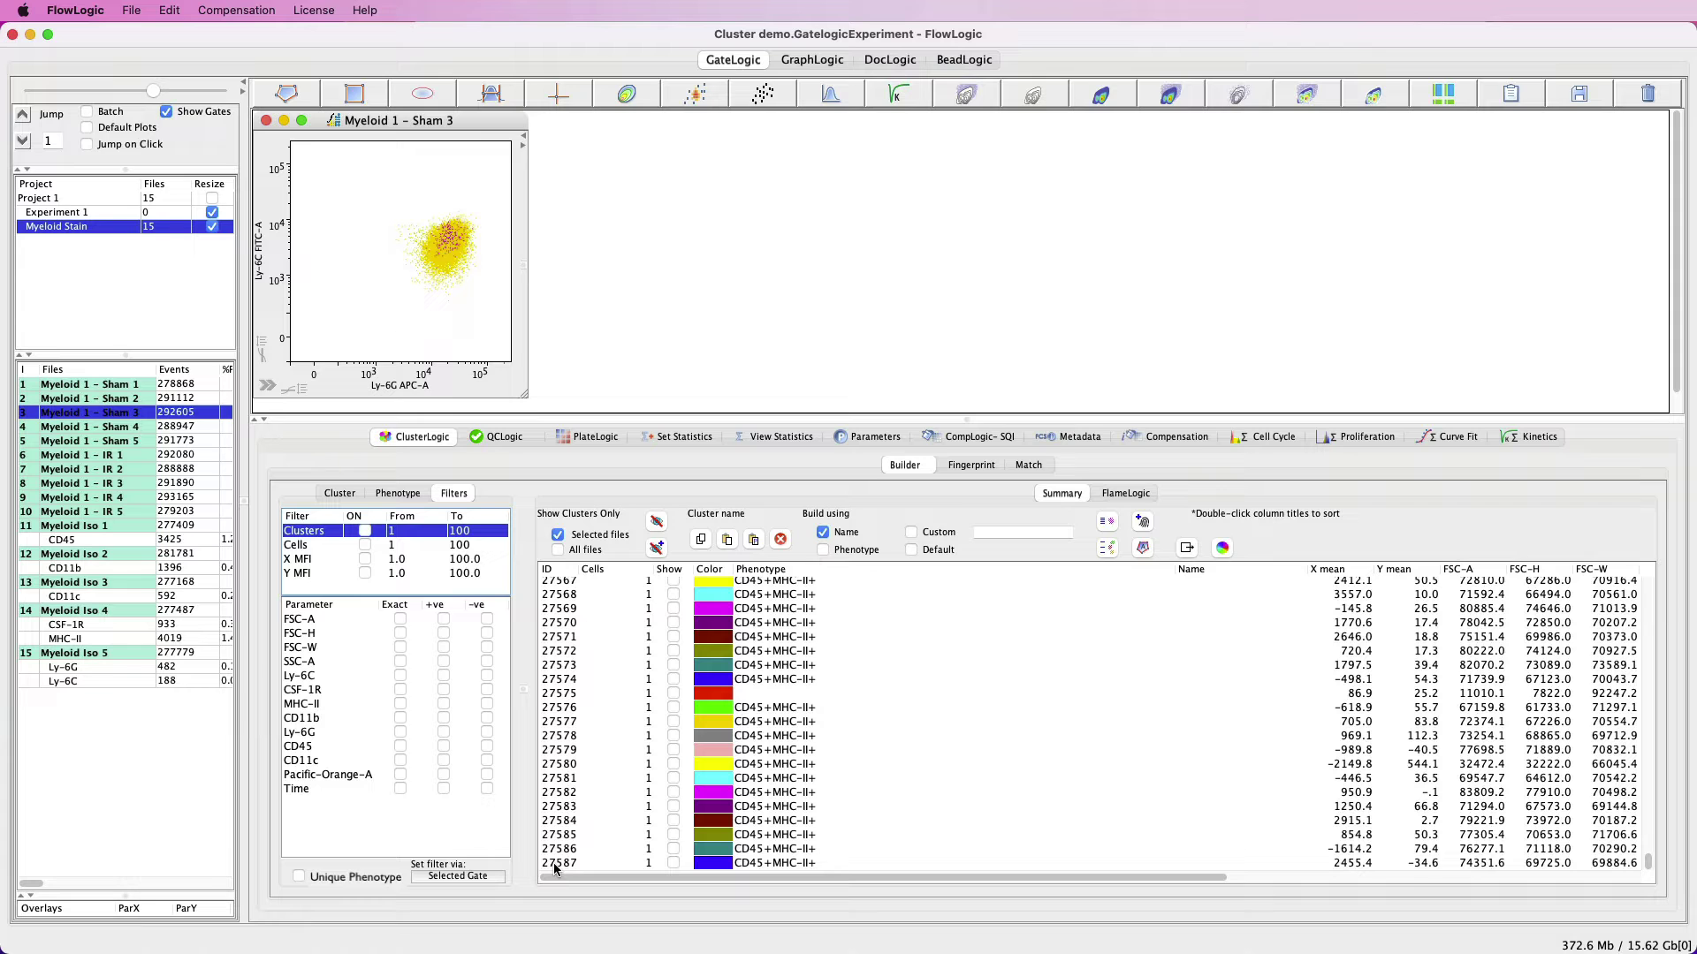
pyautogui.scroll(10, 663, 778)
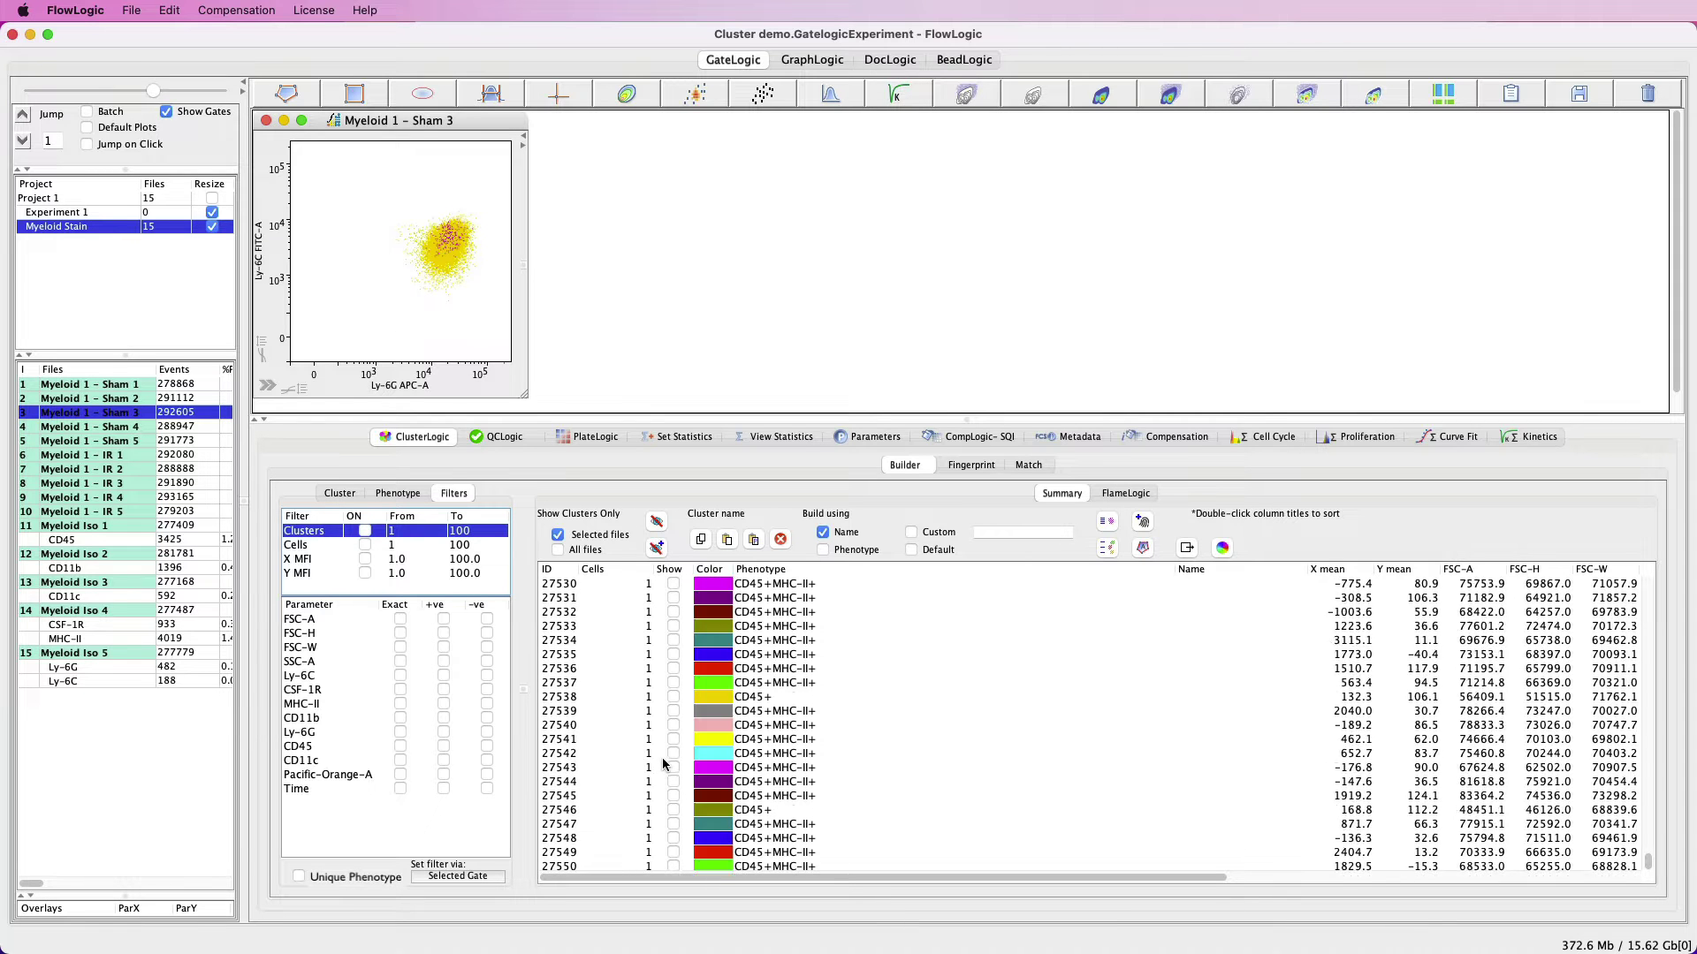
pyautogui.scroll(20, 664, 765)
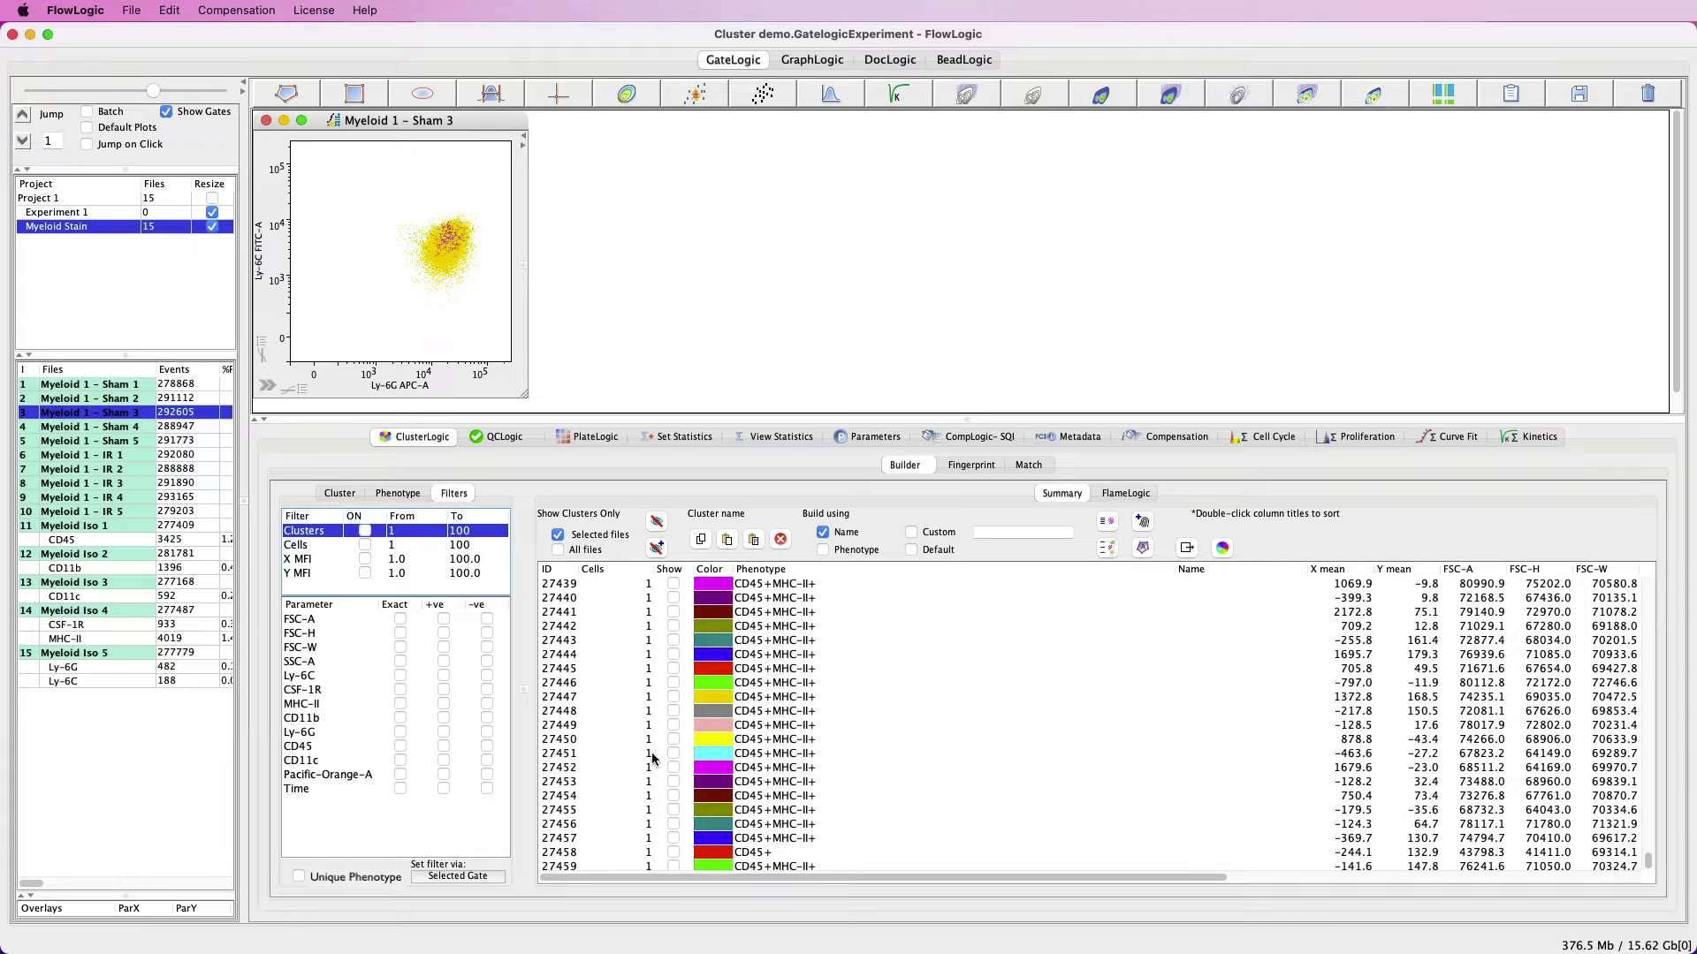
pyautogui.moveTo(1648, 863); pyautogui.dragTo(1647, 583)
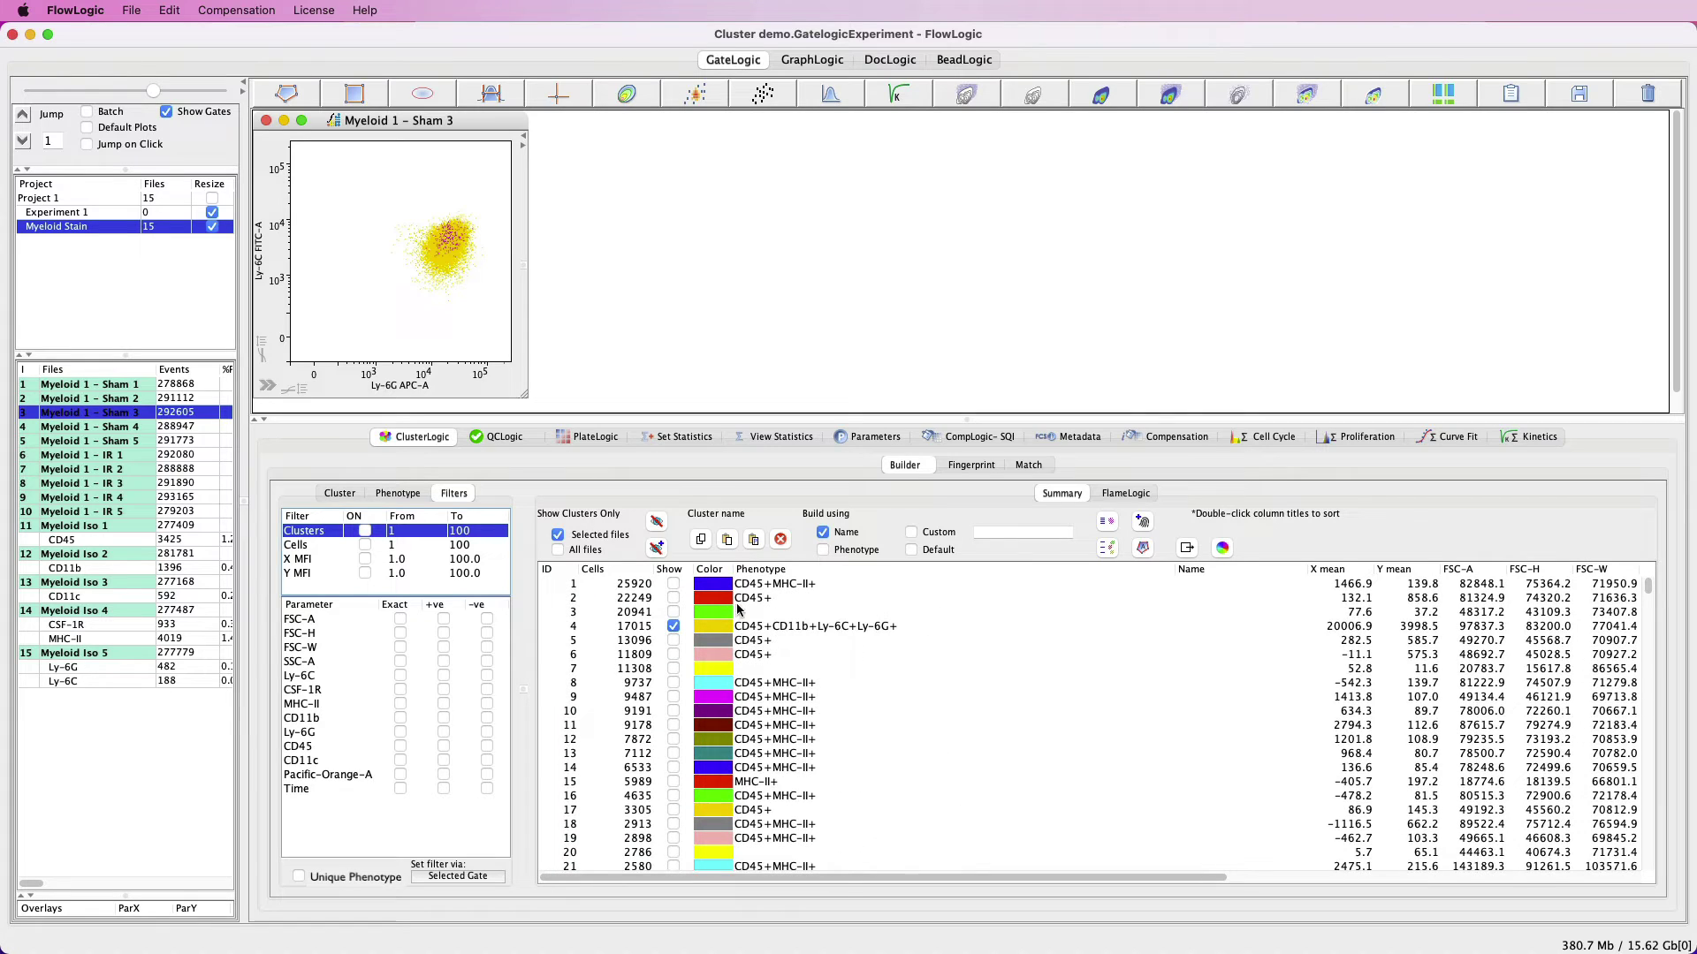
# Set the Clusters filter's upper limit to 200, turn the filter on, and check the end of the list.
pyautogui.doubleClick(445, 530)
pyautogui.write('200')
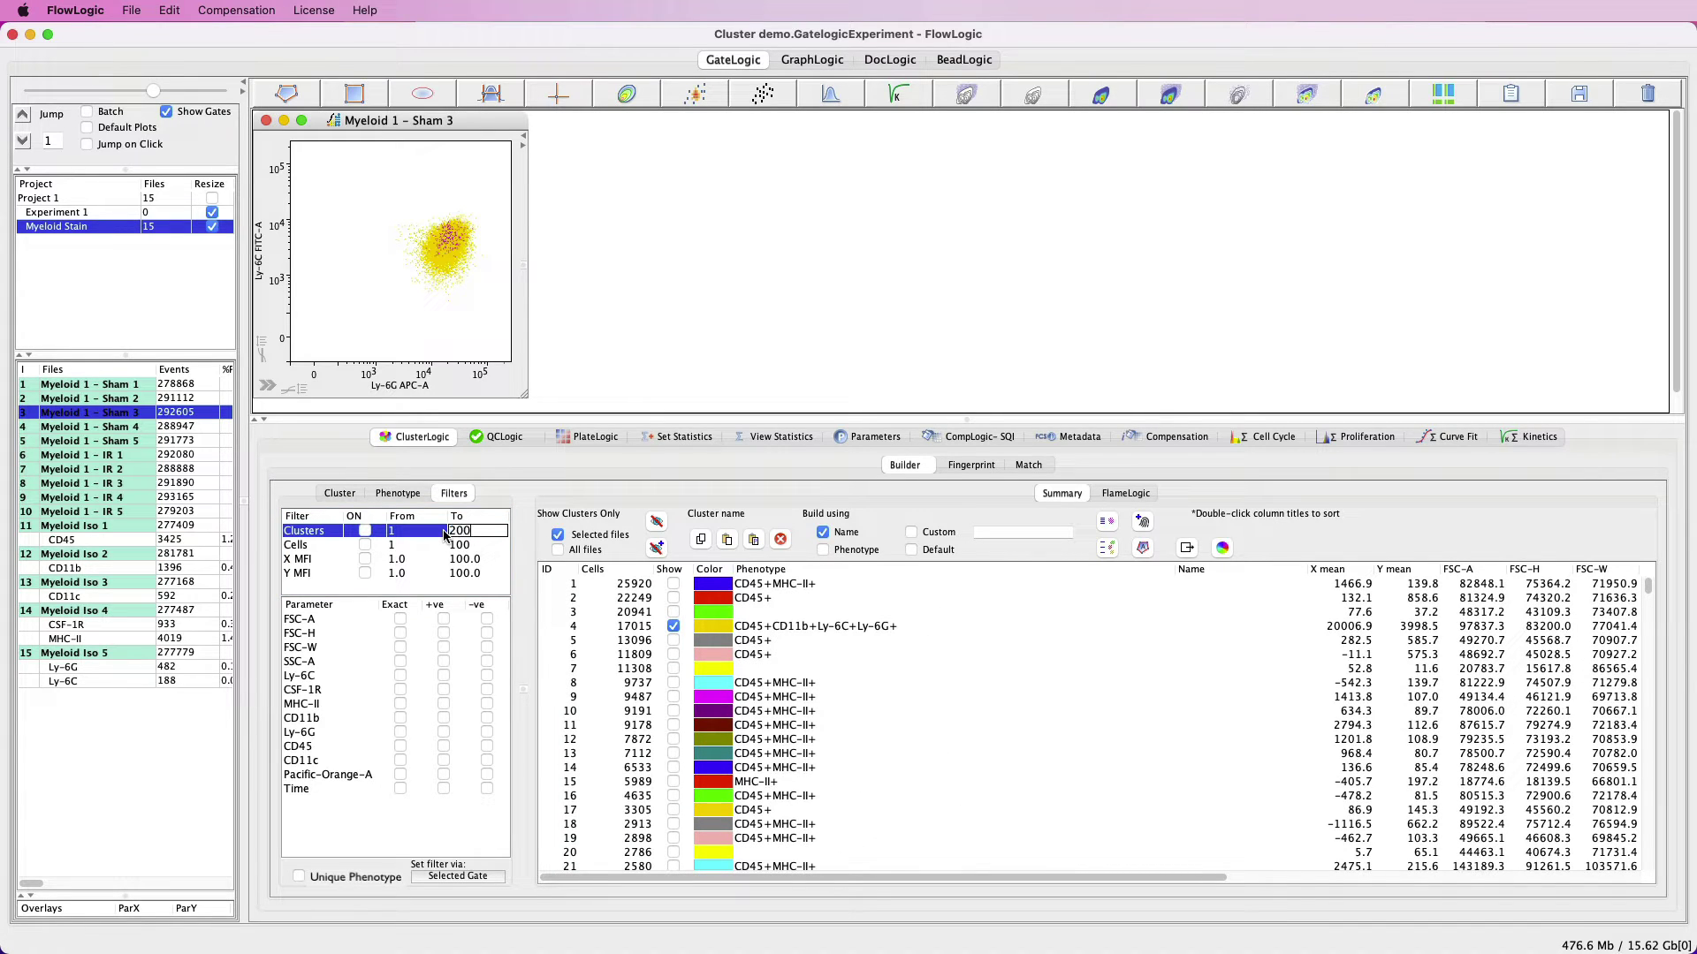
pyautogui.press('Return')
pyautogui.click(364, 530)
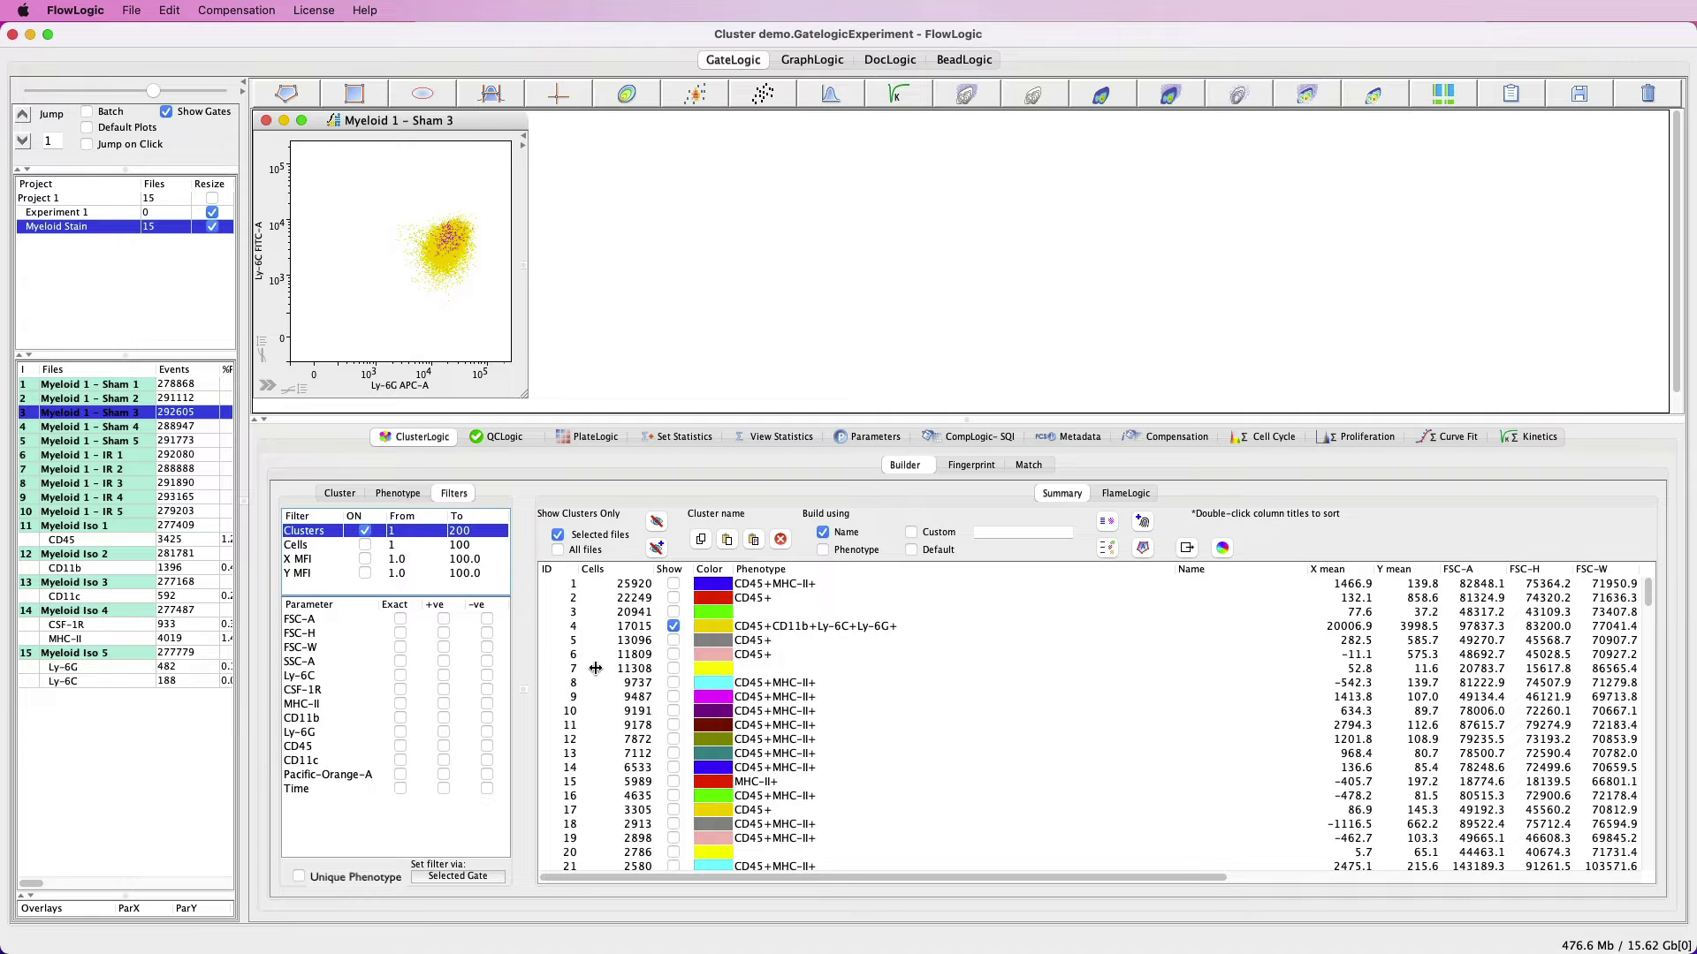
pyautogui.moveTo(1648, 597); pyautogui.dragTo(1649, 862)
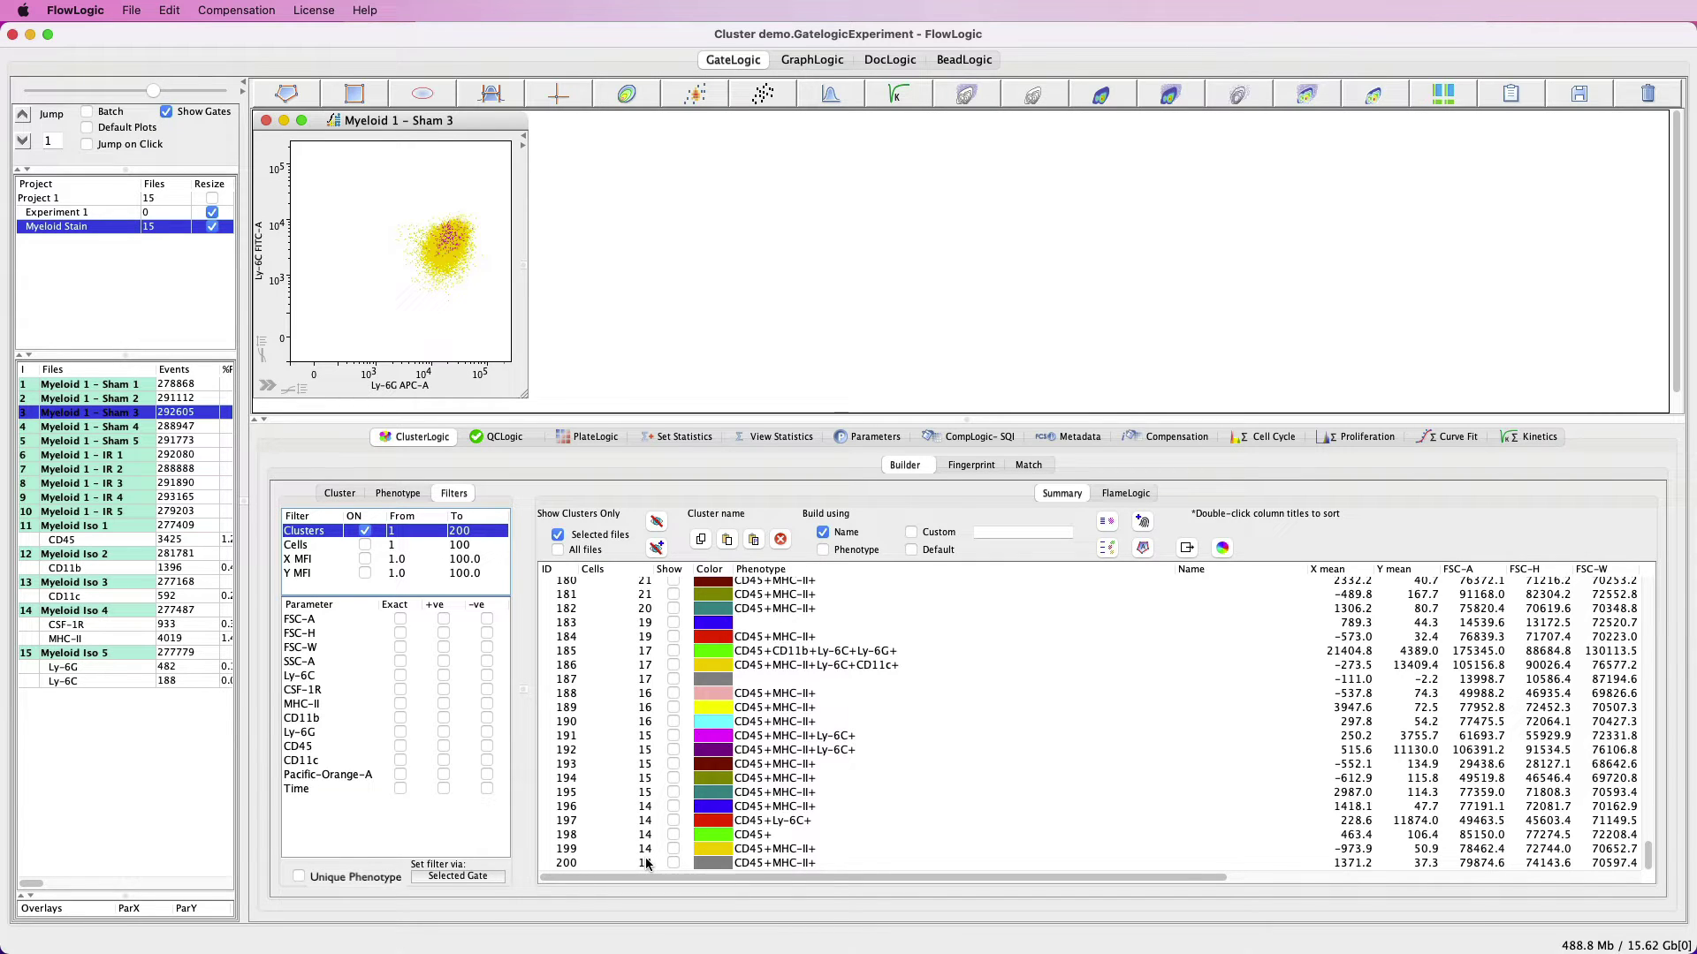
# Set the Cells filter range from 50 to 1000000.
pyautogui.doubleClick(408, 545)
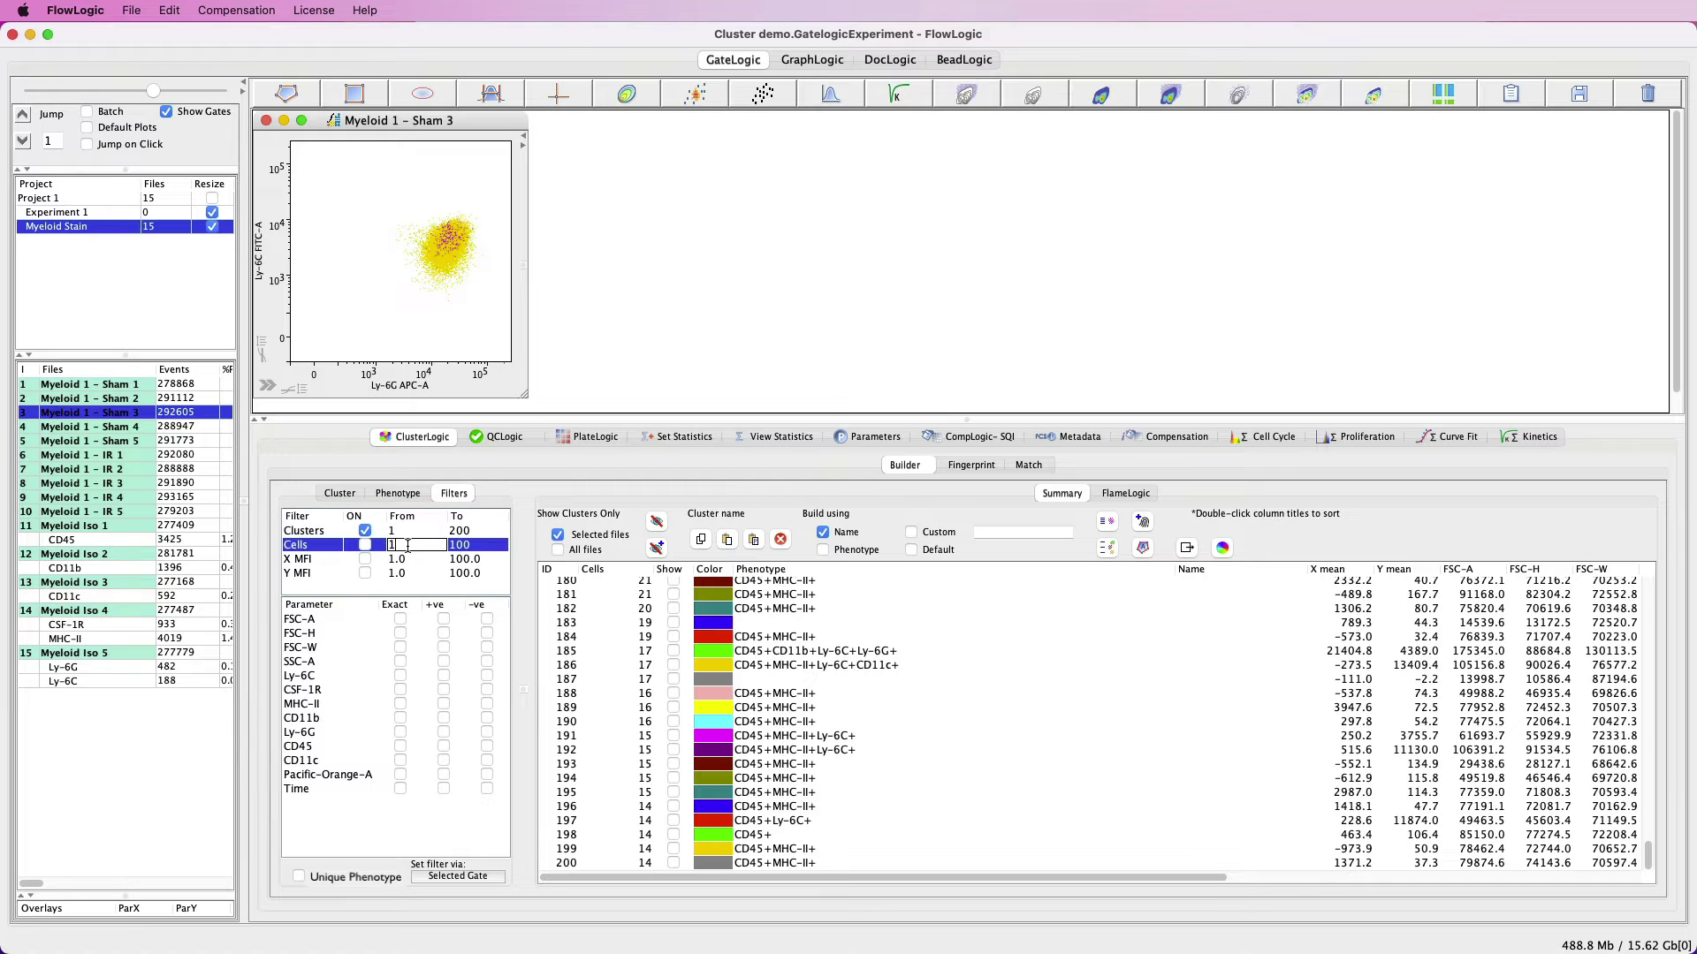
pyautogui.press('Return')
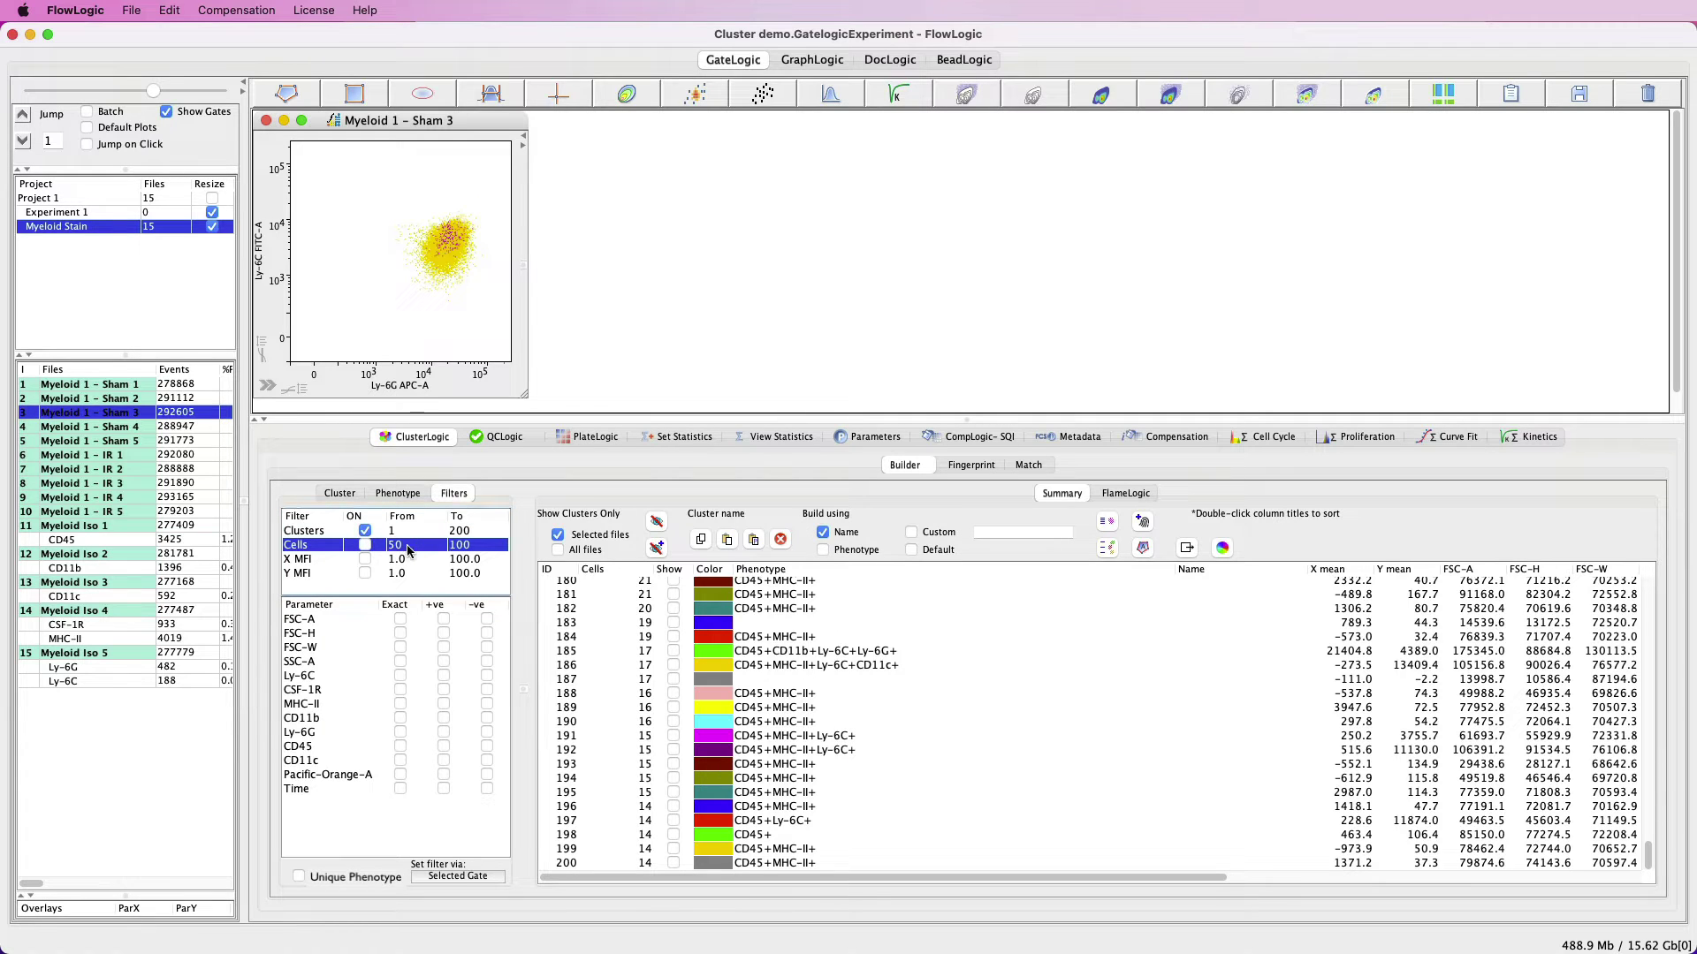
pyautogui.doubleClick(449, 546)
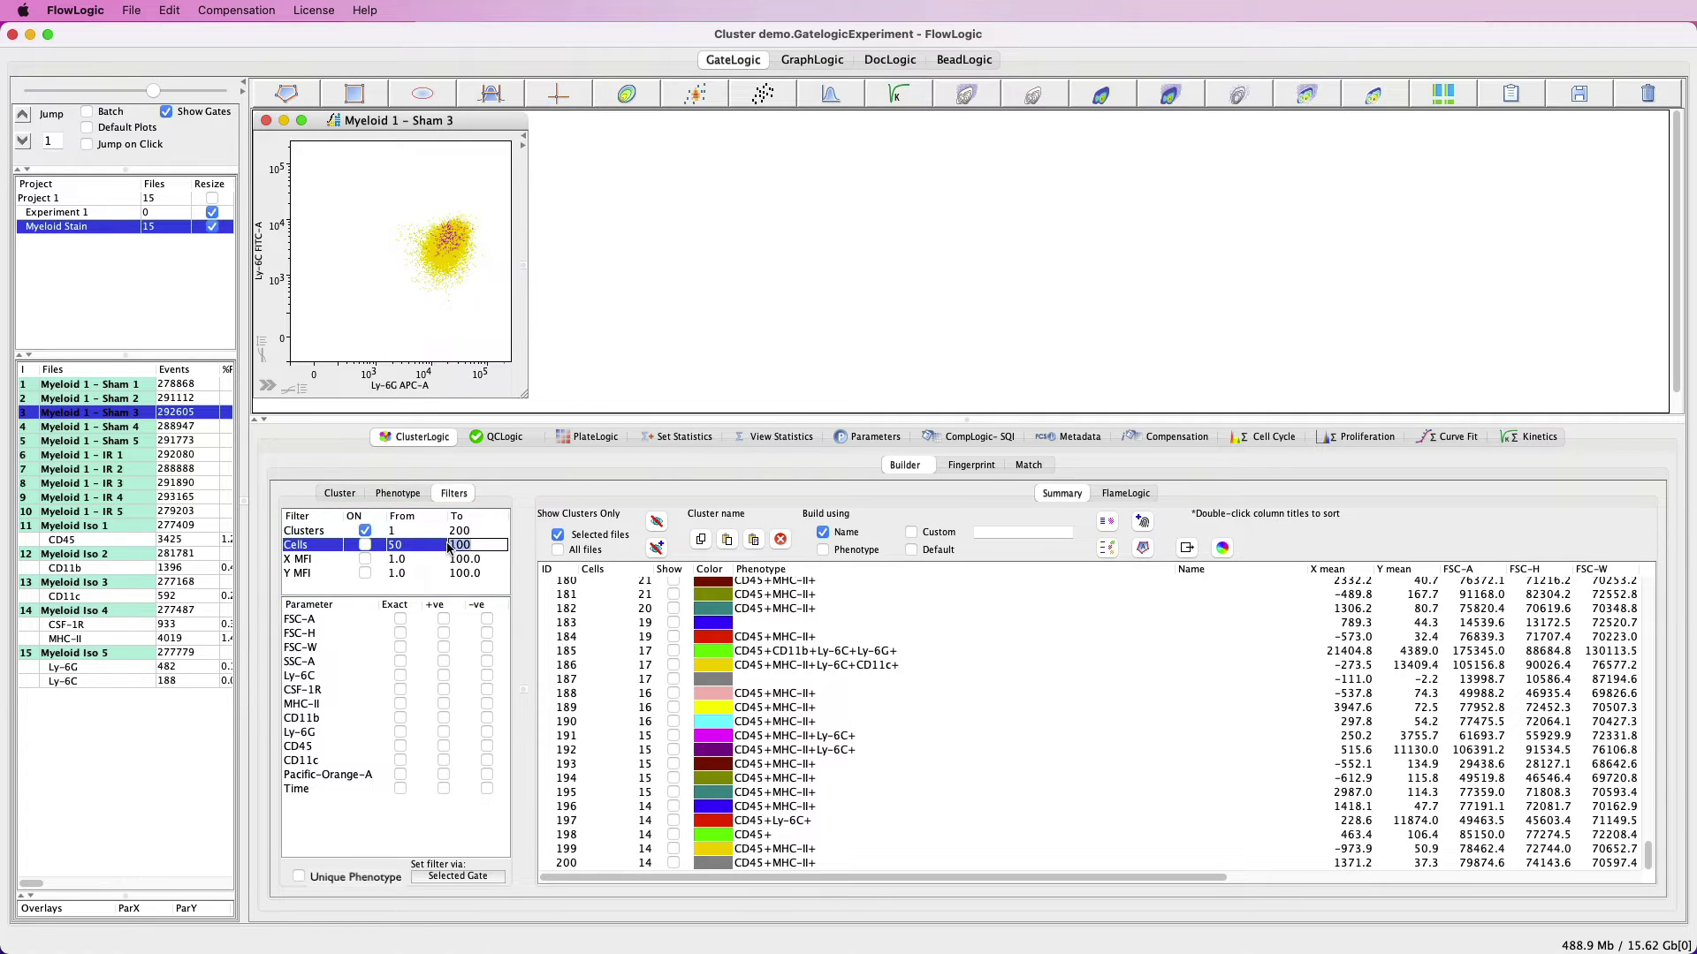
pyautogui.write('1000000')
pyautogui.press('Return')
# Turn off the Clusters filter, turn on the Cells filter, and review the filtered clusters.
pyautogui.click(367, 535)
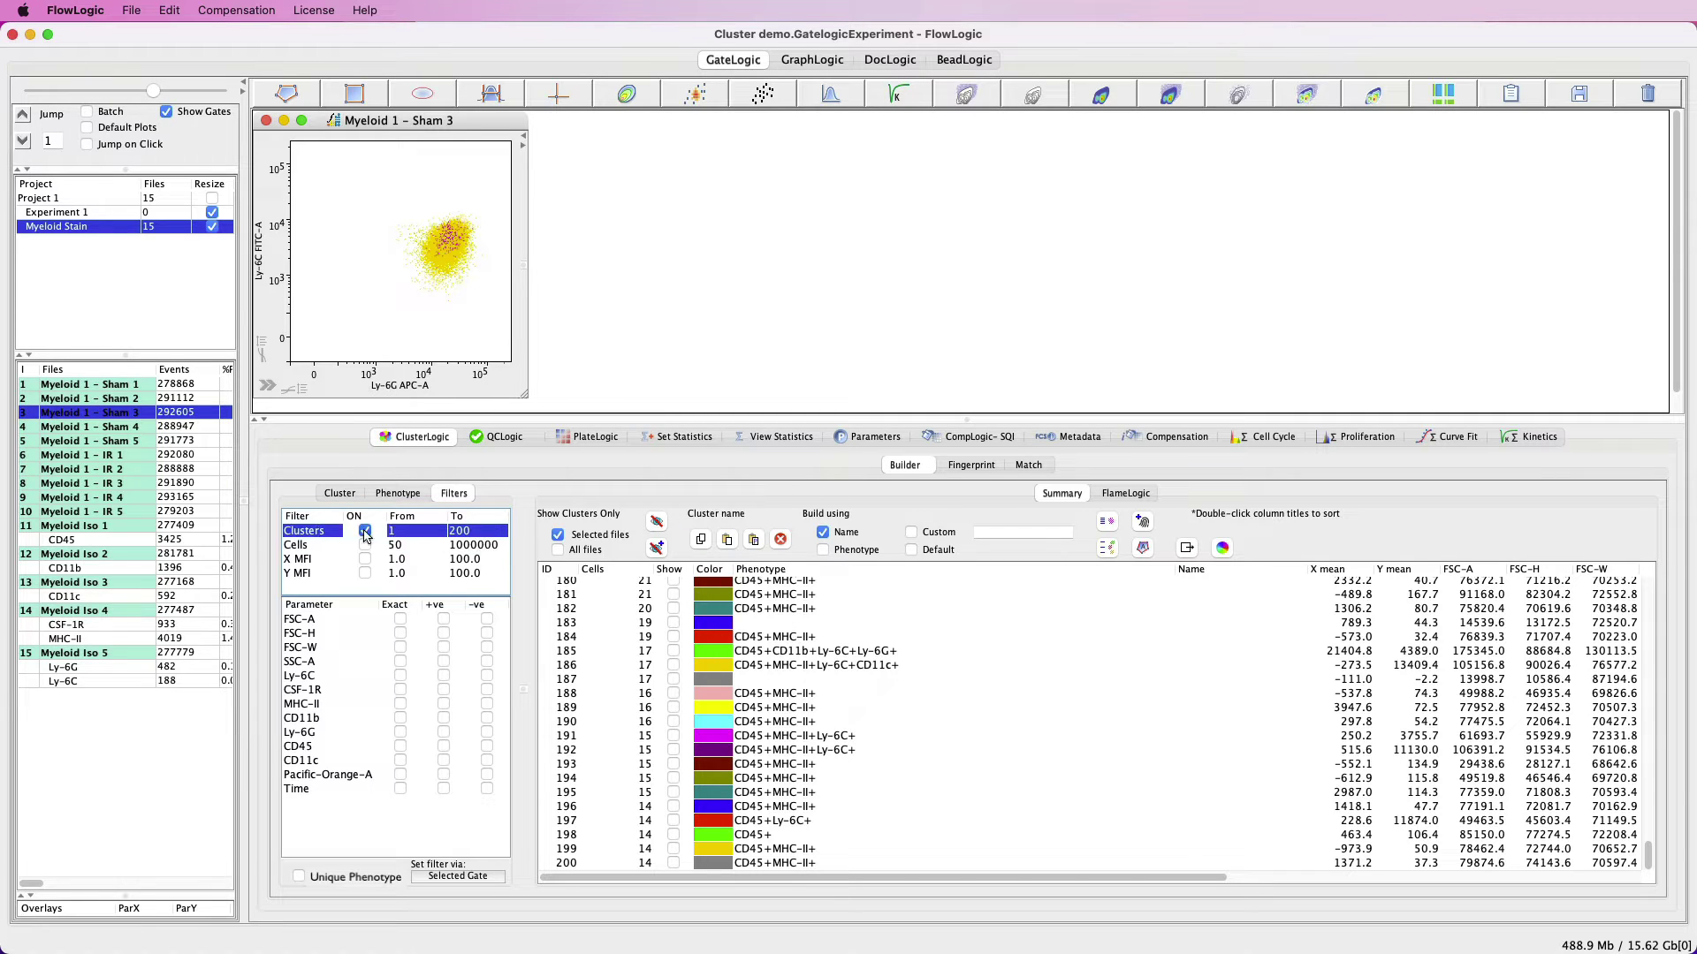
pyautogui.click(365, 531)
pyautogui.click(365, 545)
pyautogui.scroll(1, 1045, 735)
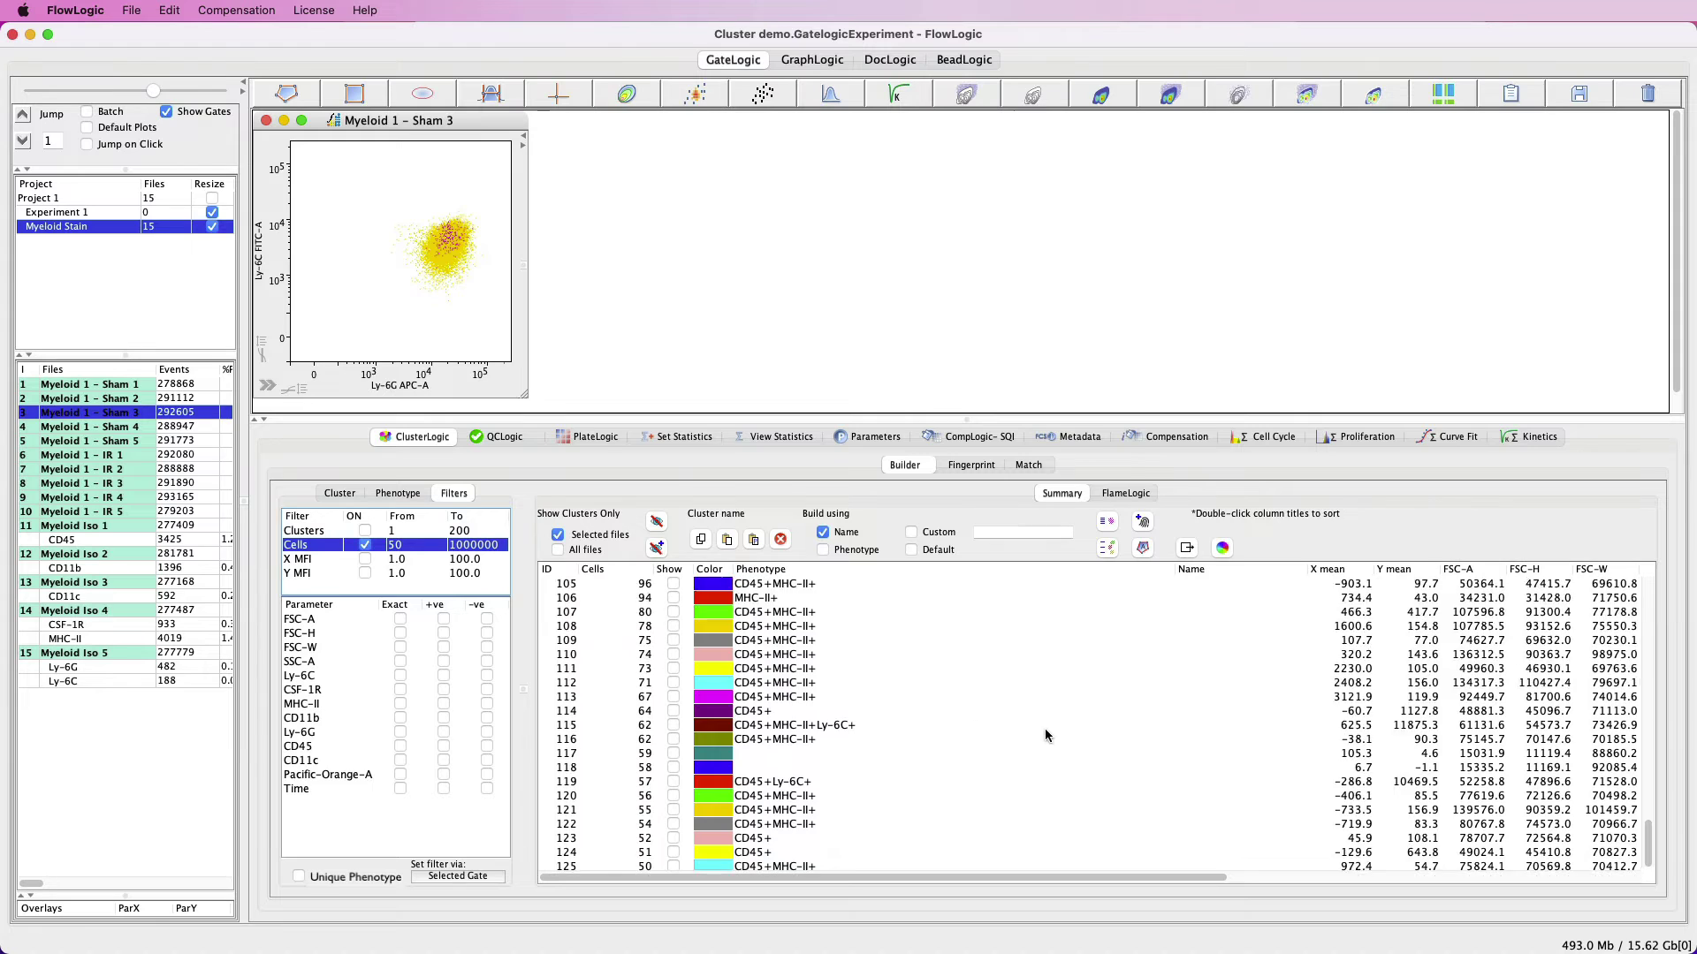
pyautogui.scroll(15, 1046, 736)
pyautogui.scroll(5, 571, 613)
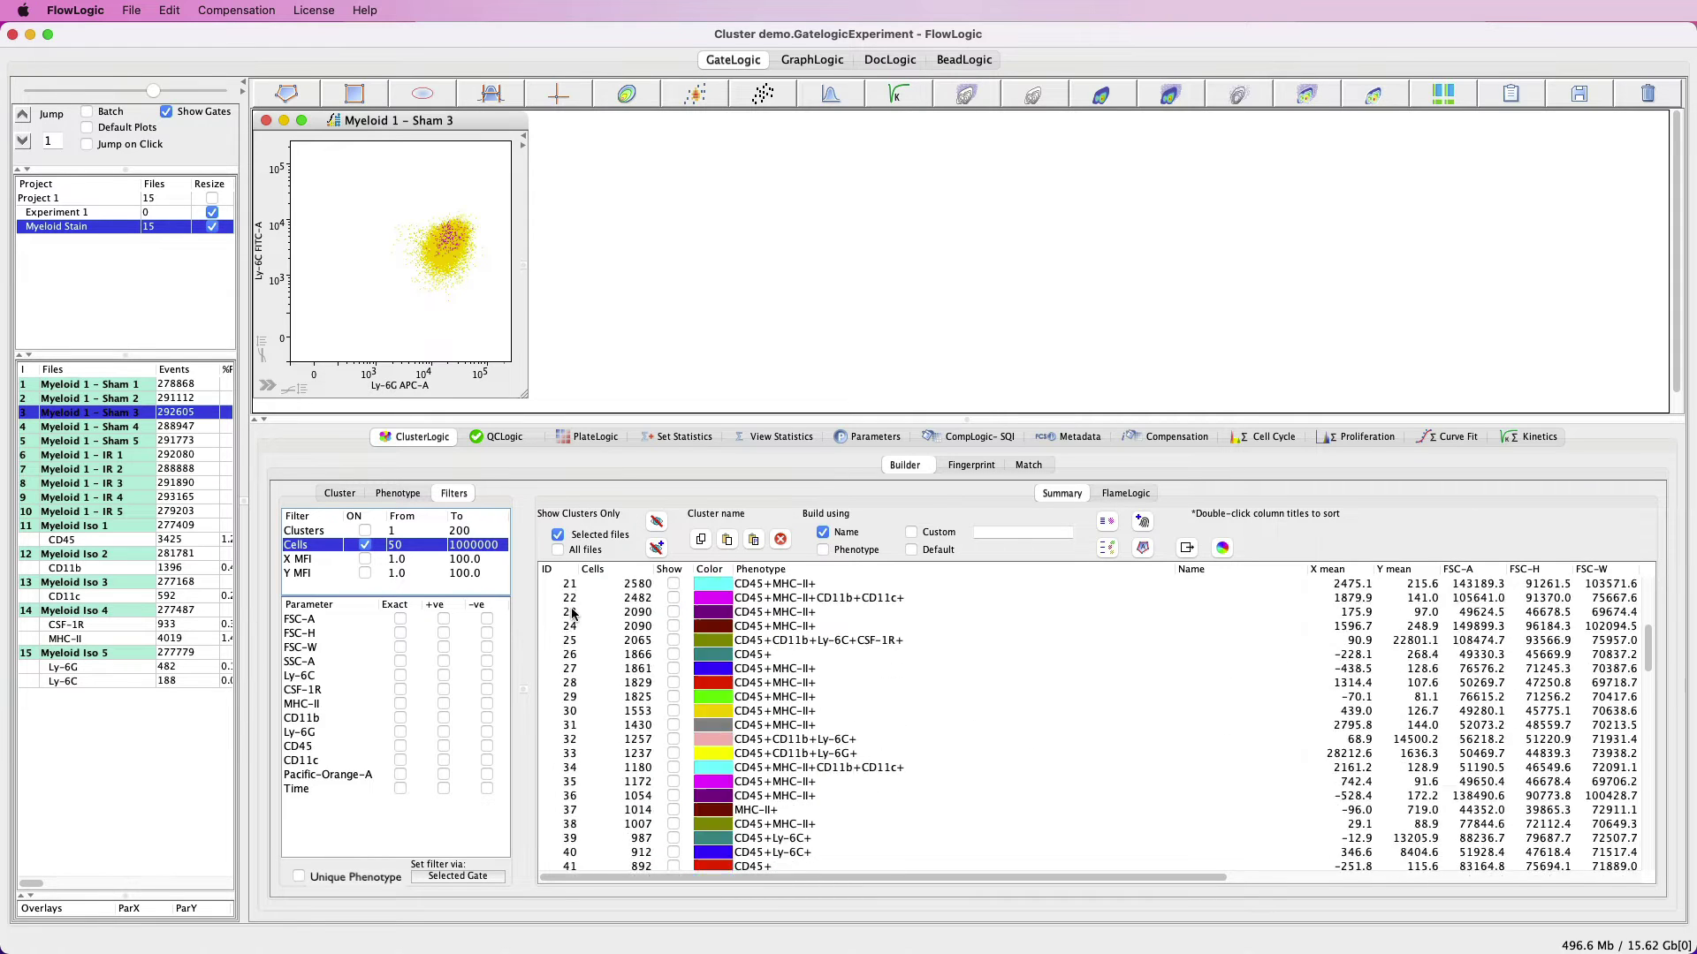
pyautogui.scroll(-20, 571, 612)
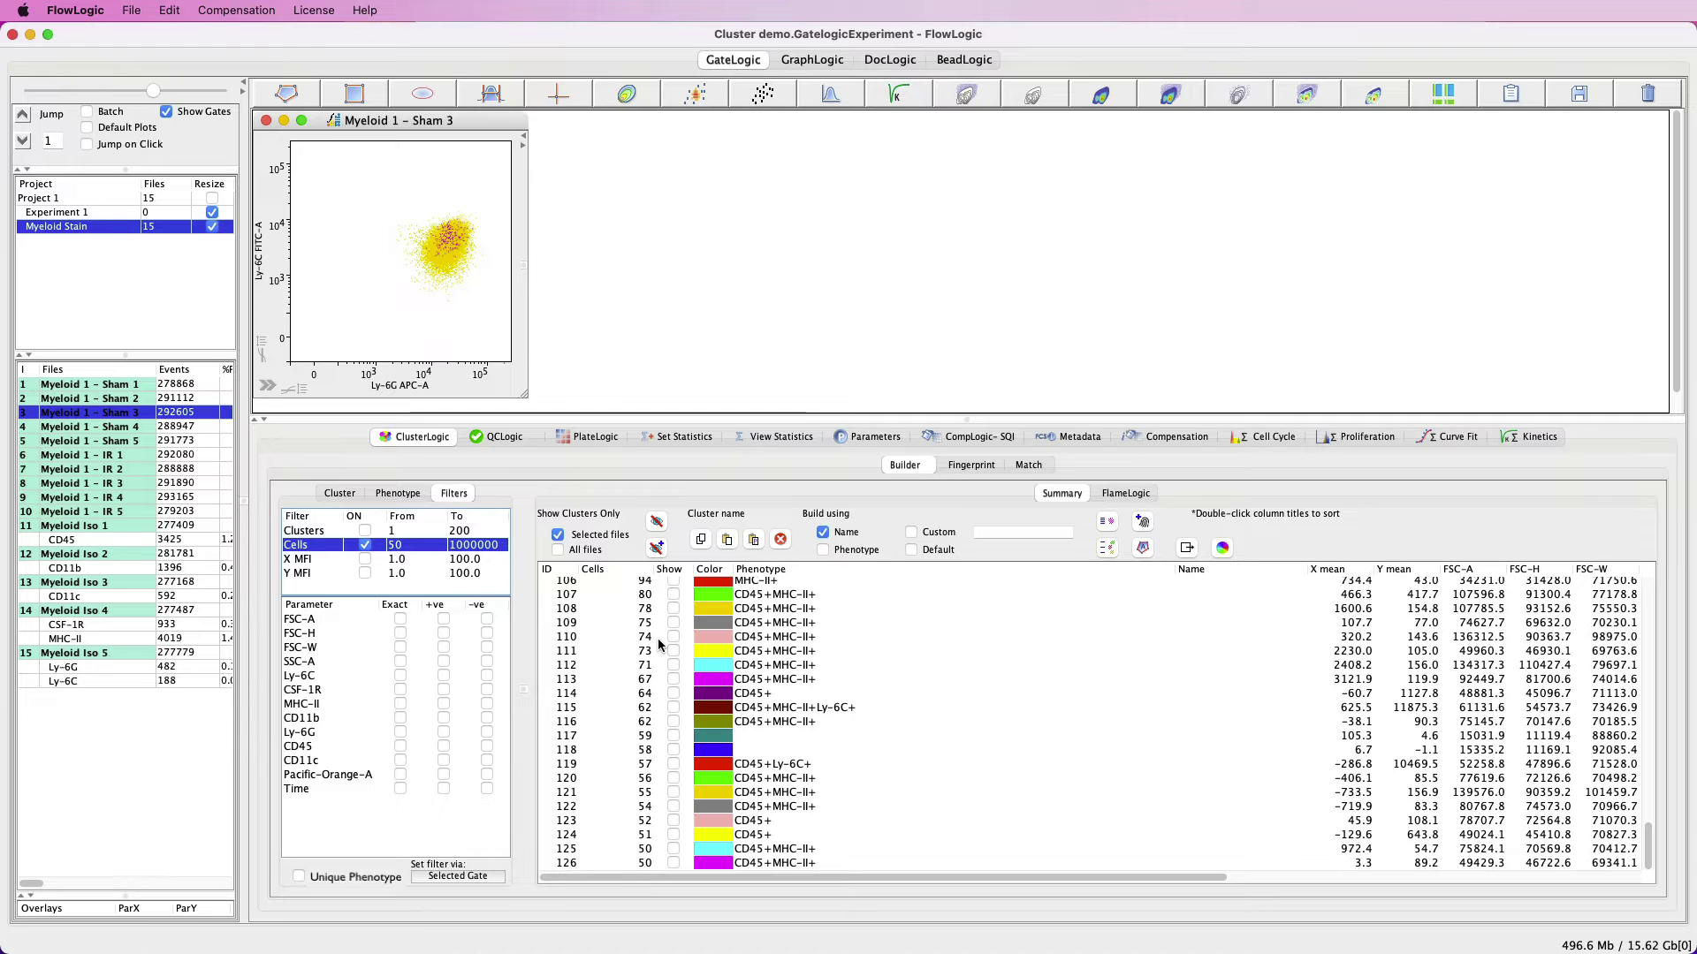
# Turn off the Cells filter and stop limiting the plot to clusters only for the selected files.
pyautogui.click(363, 546)
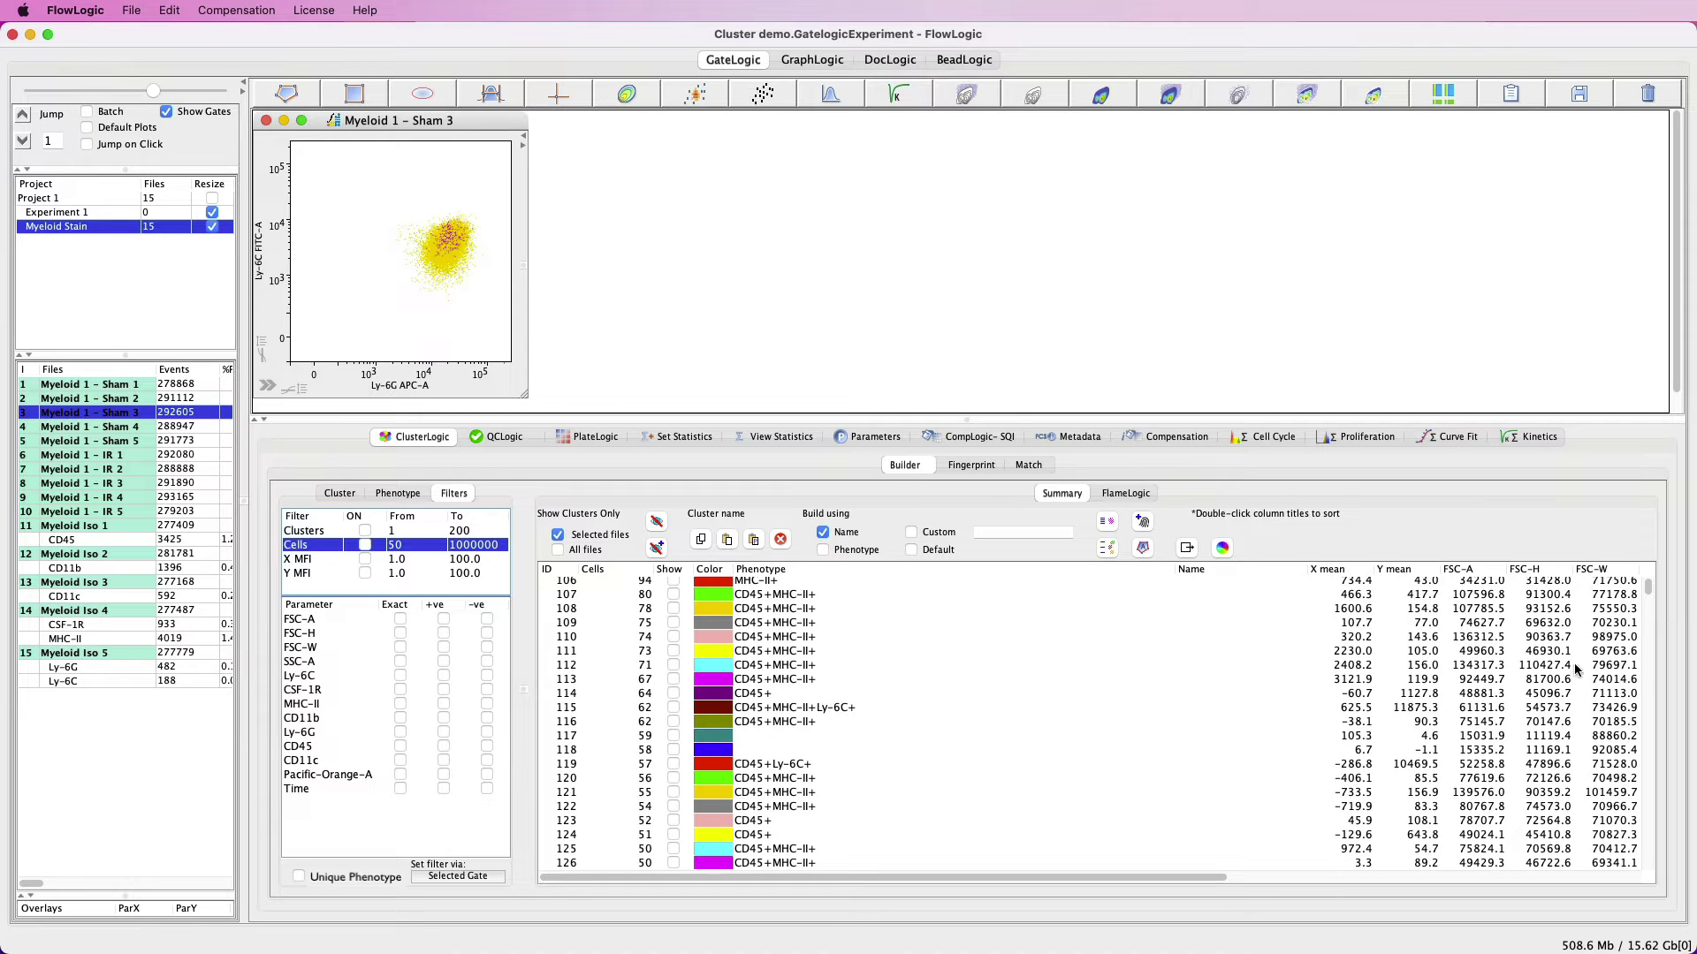
pyautogui.click(1649, 591)
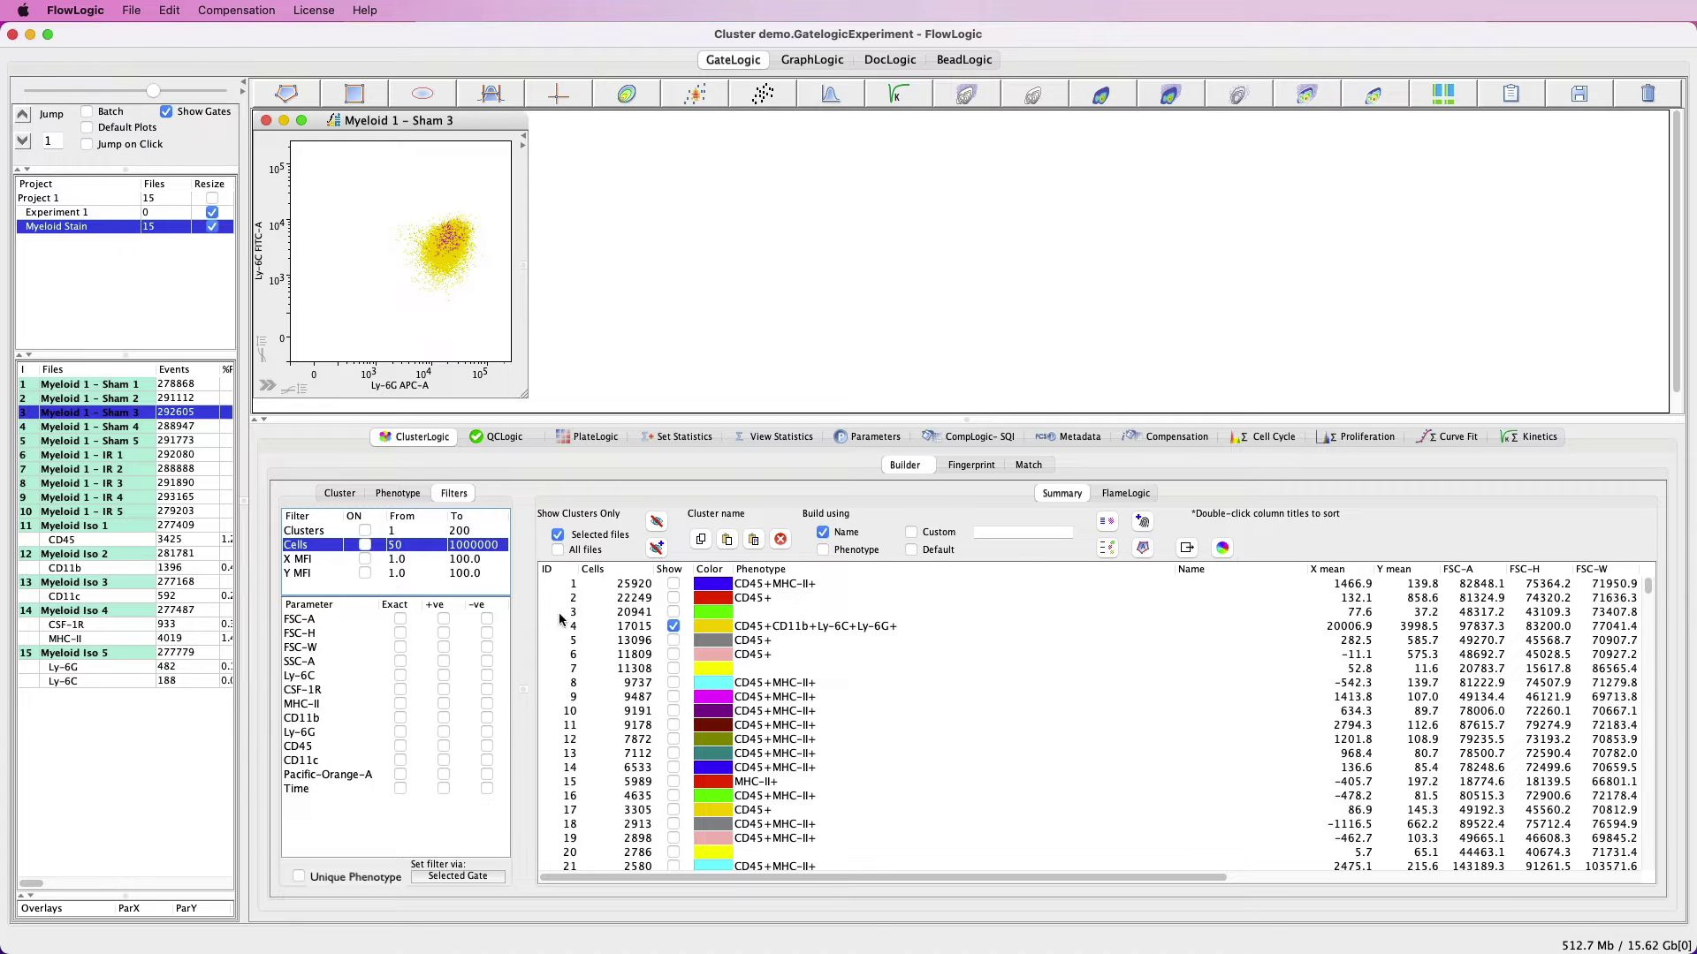
pyautogui.click(558, 534)
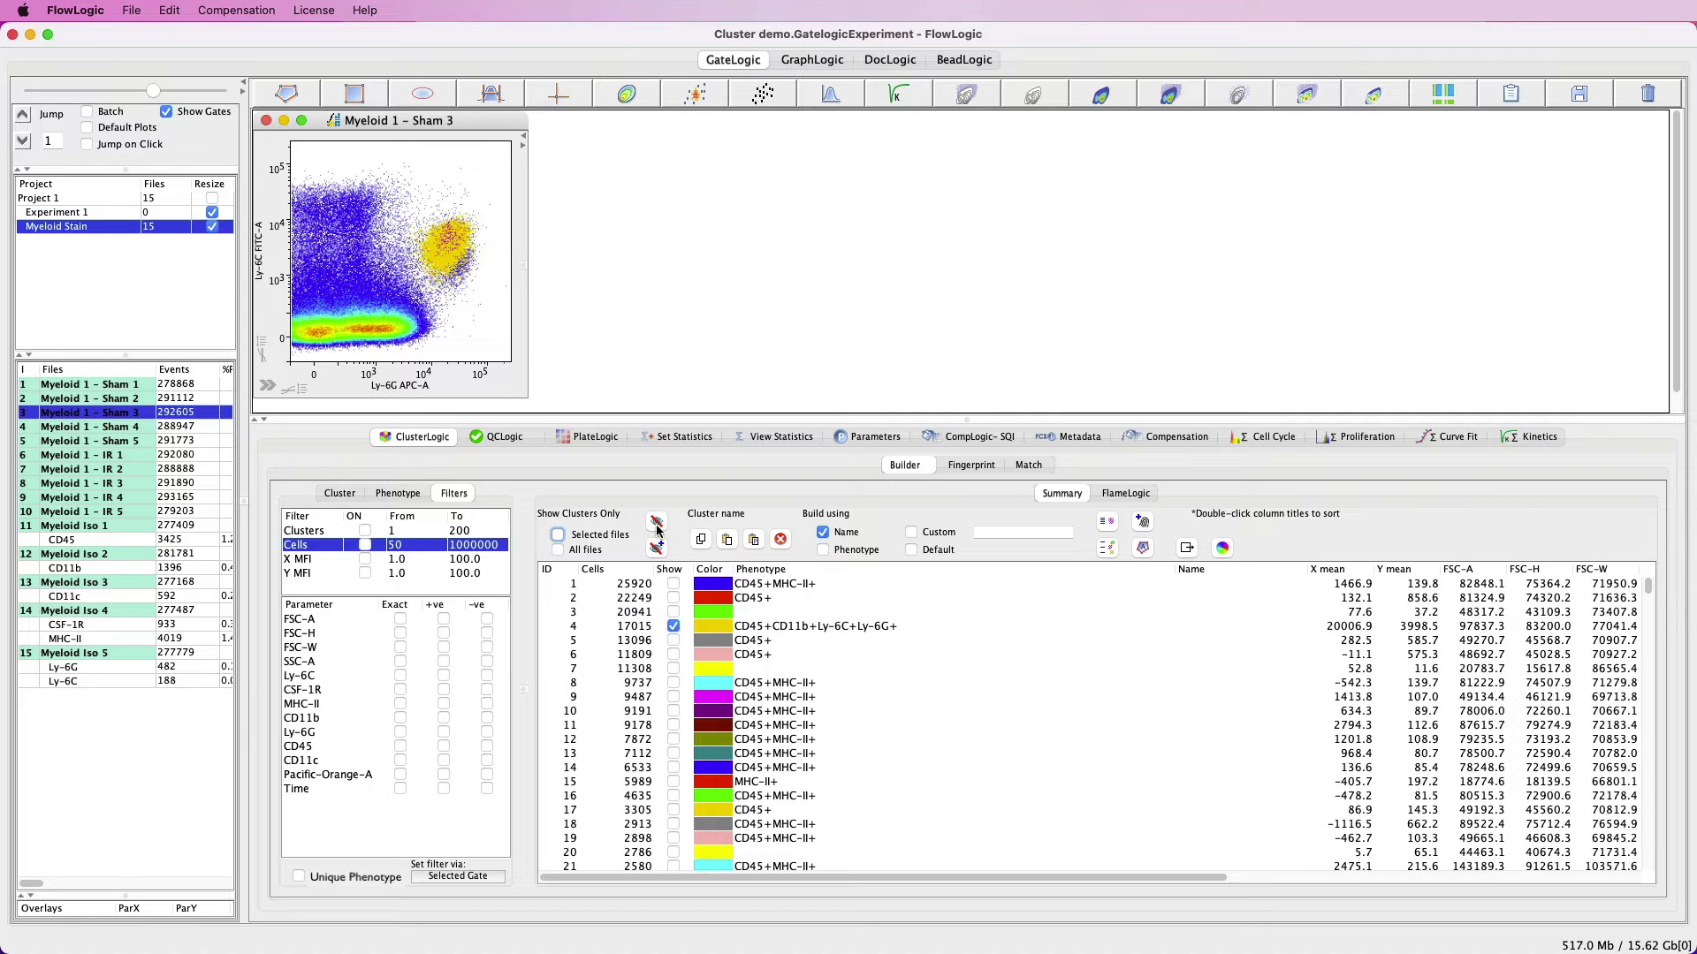
# Hide all displayed clusters from the plot and open the X MFI filter's lower limit for editing.
pyautogui.click(658, 549)
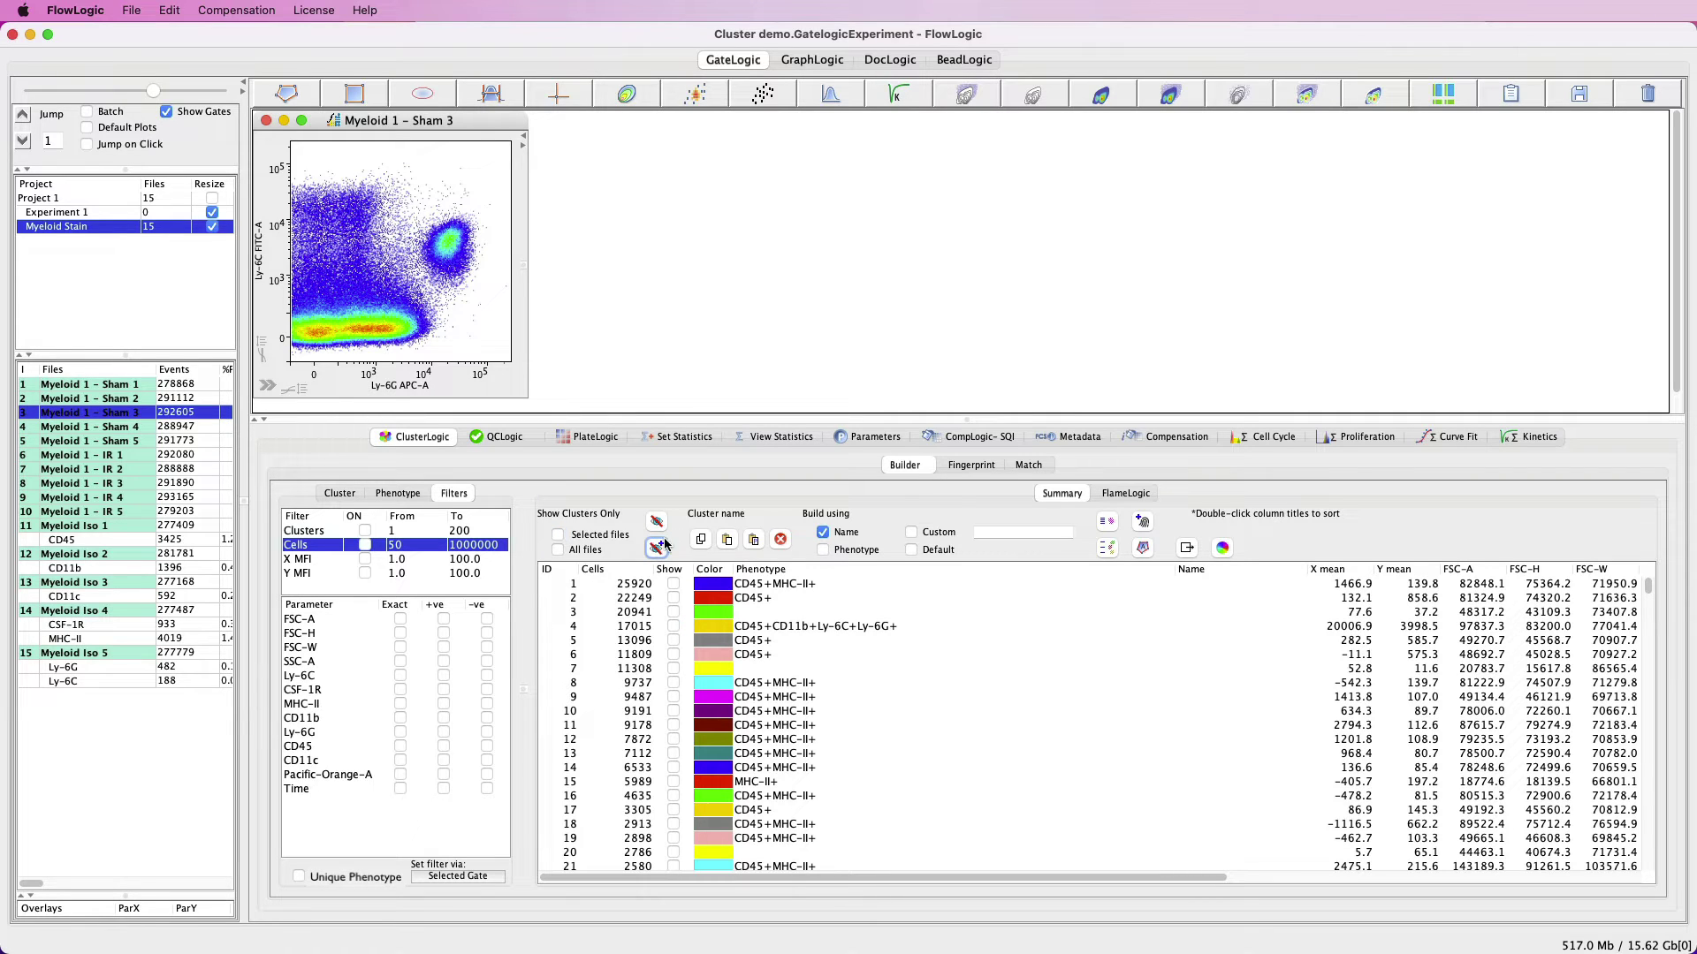
pyautogui.click(416, 561)
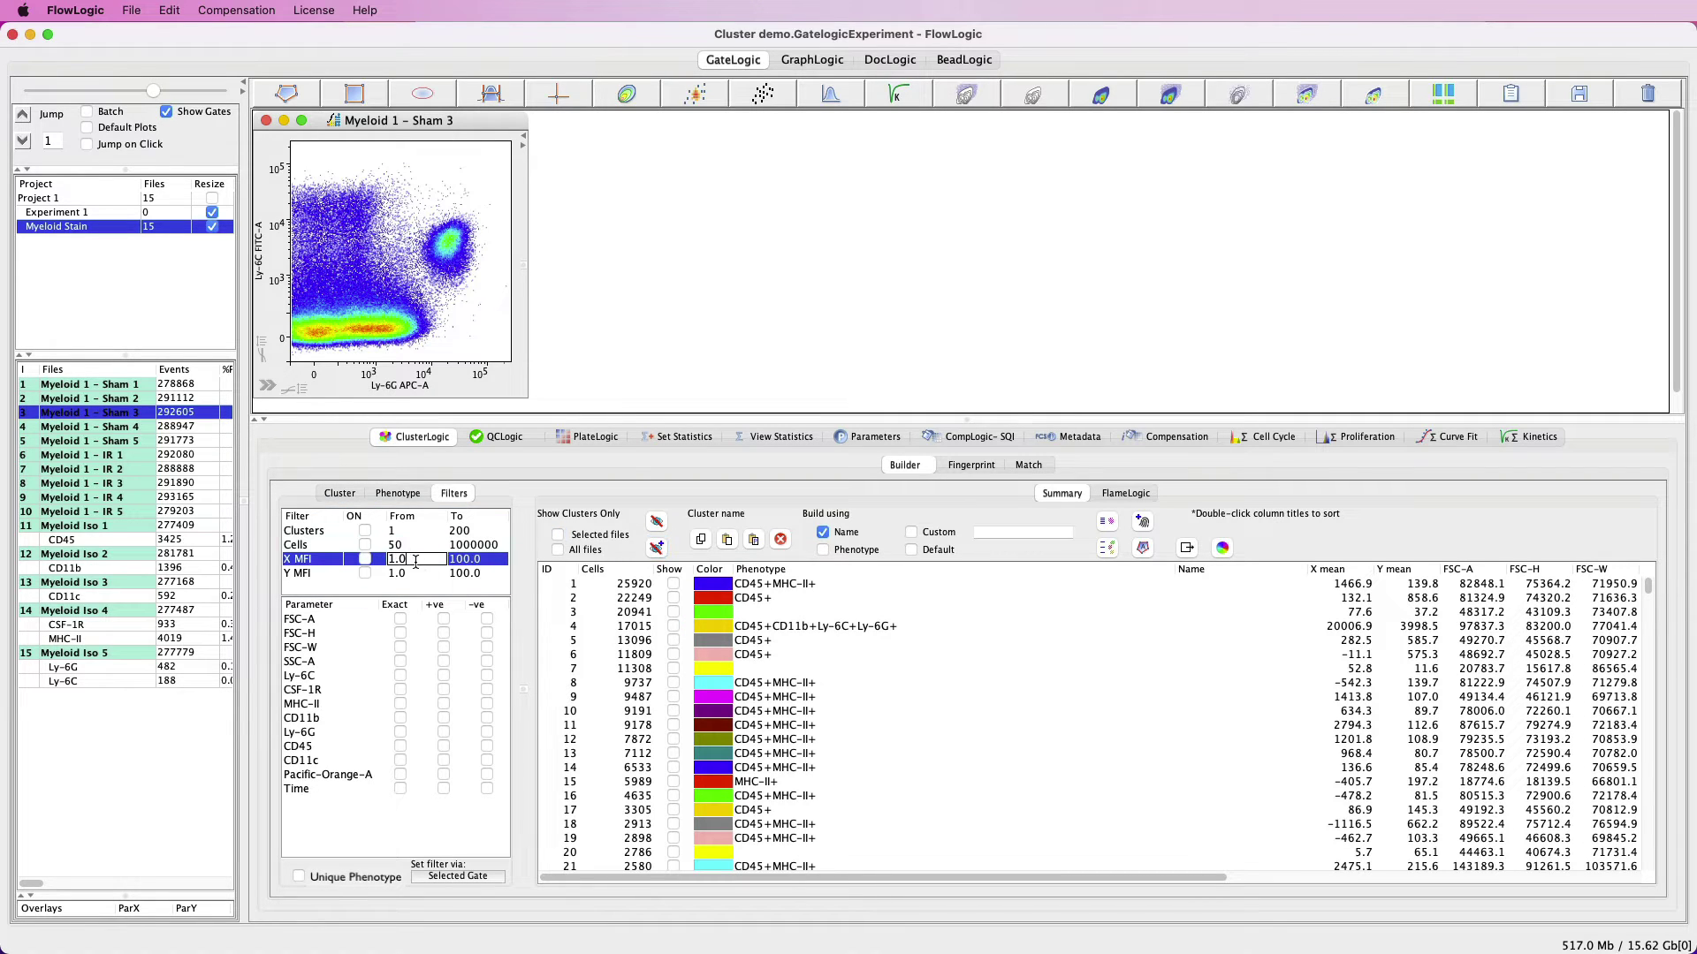
pyautogui.doubleClick(389, 558)
pyautogui.click(312, 559)
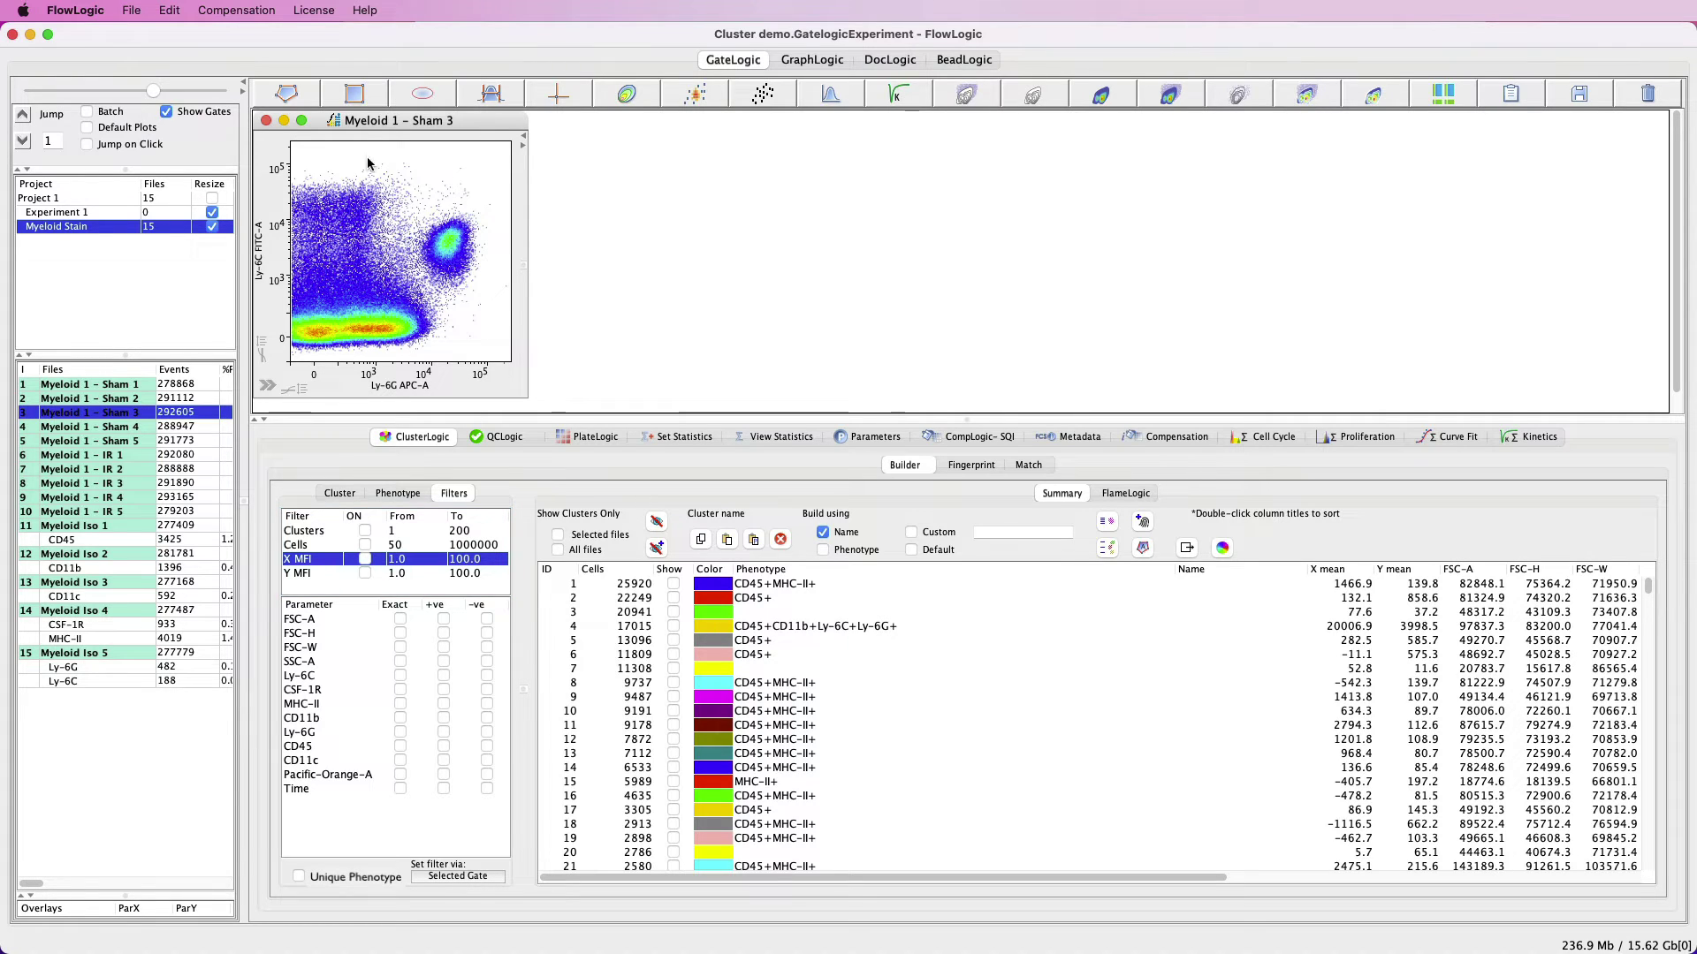
# Draw a rectangular gate named R8 around the Ly-6G-high population on the Myeloid 1 - Sham 3 plot and close its new plot.
pyautogui.click(356, 93)
pyautogui.moveTo(404, 192); pyautogui.dragTo(495, 292)
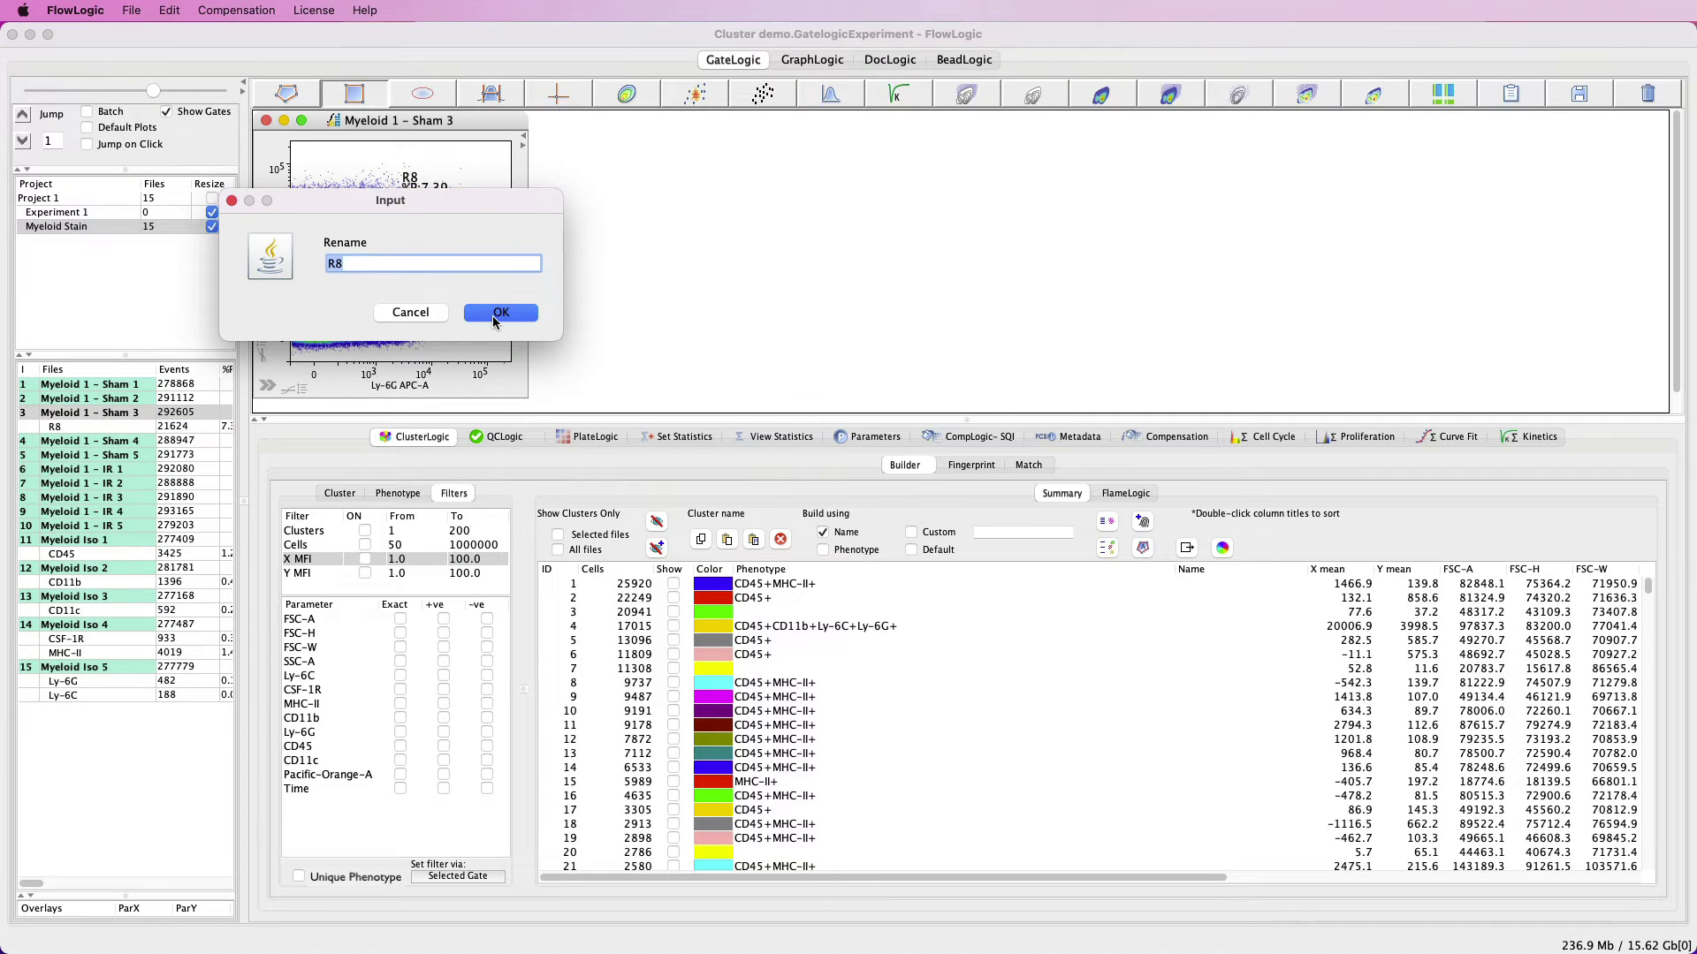
pyautogui.click(493, 318)
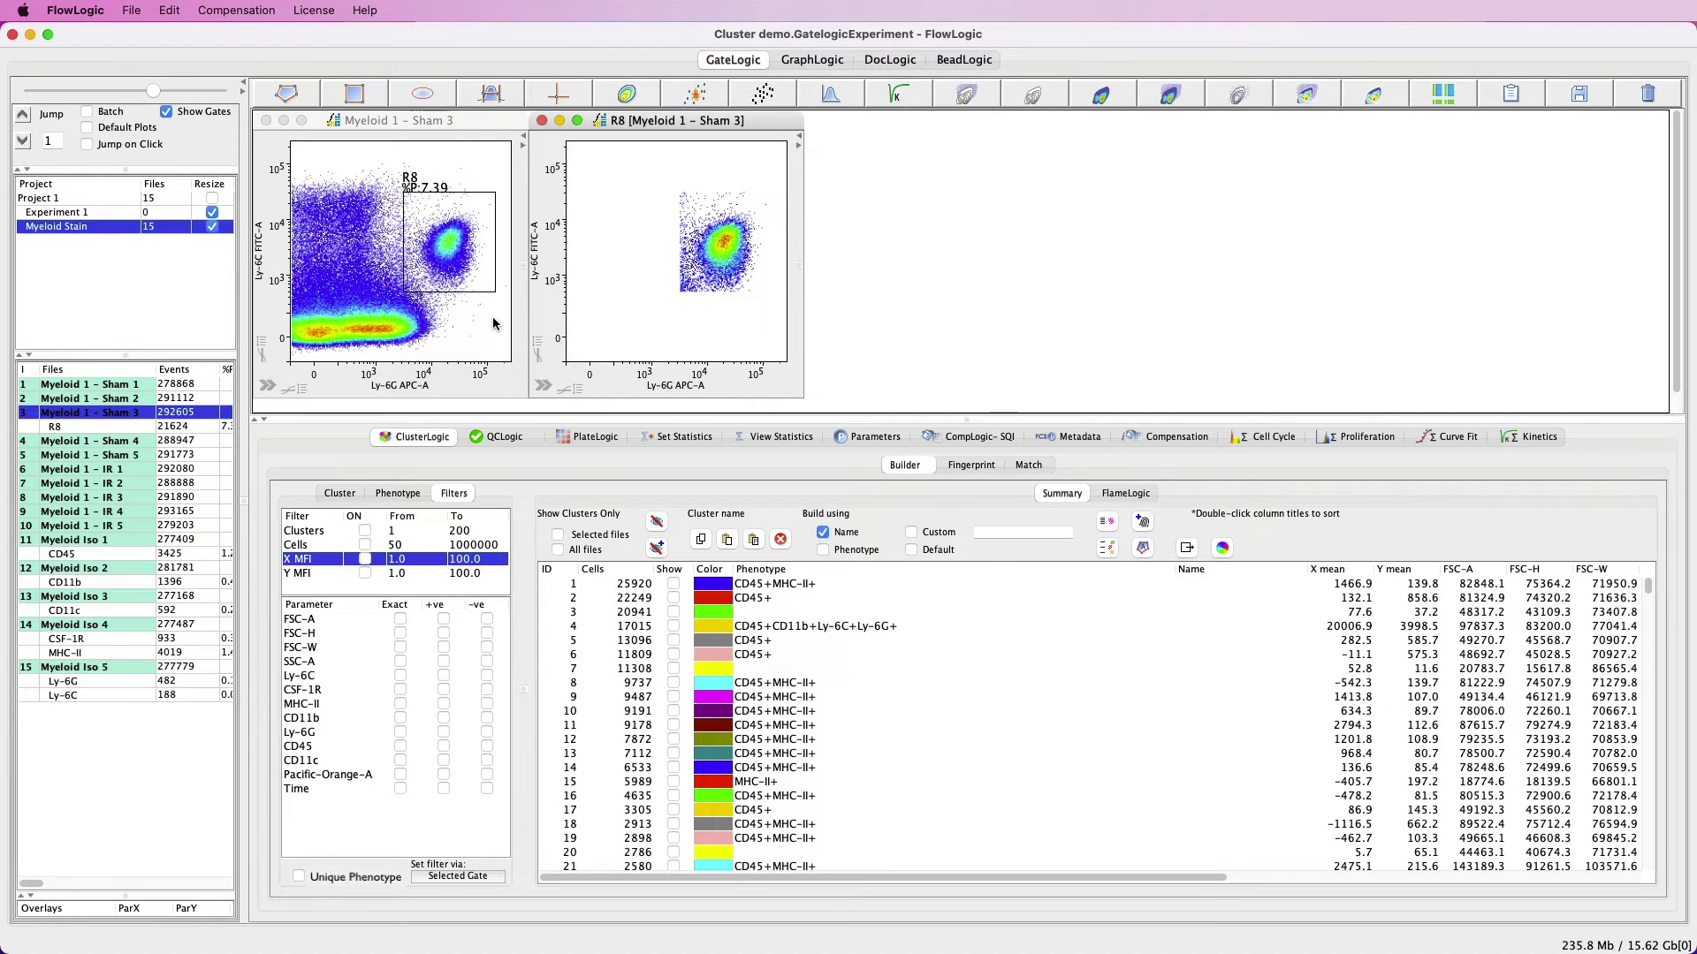
pyautogui.click(541, 121)
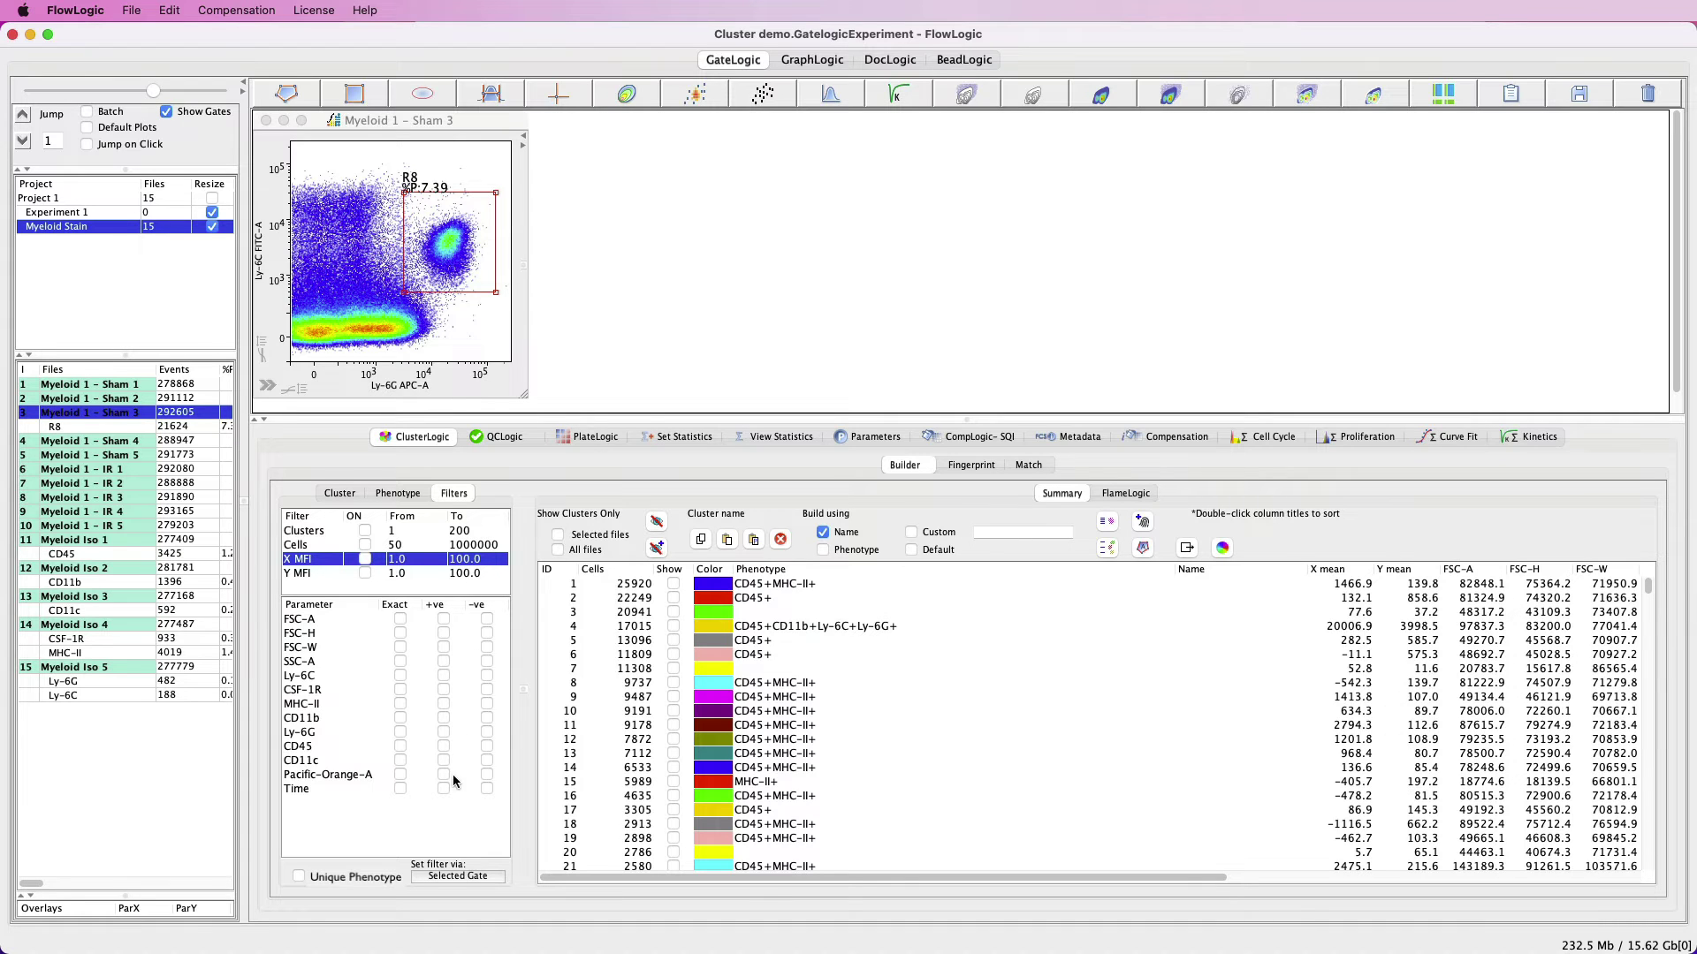
# Set the X MFI and Y MFI filters from the selected R8 gate and turn on the Cells filter.
pyautogui.click(453, 876)
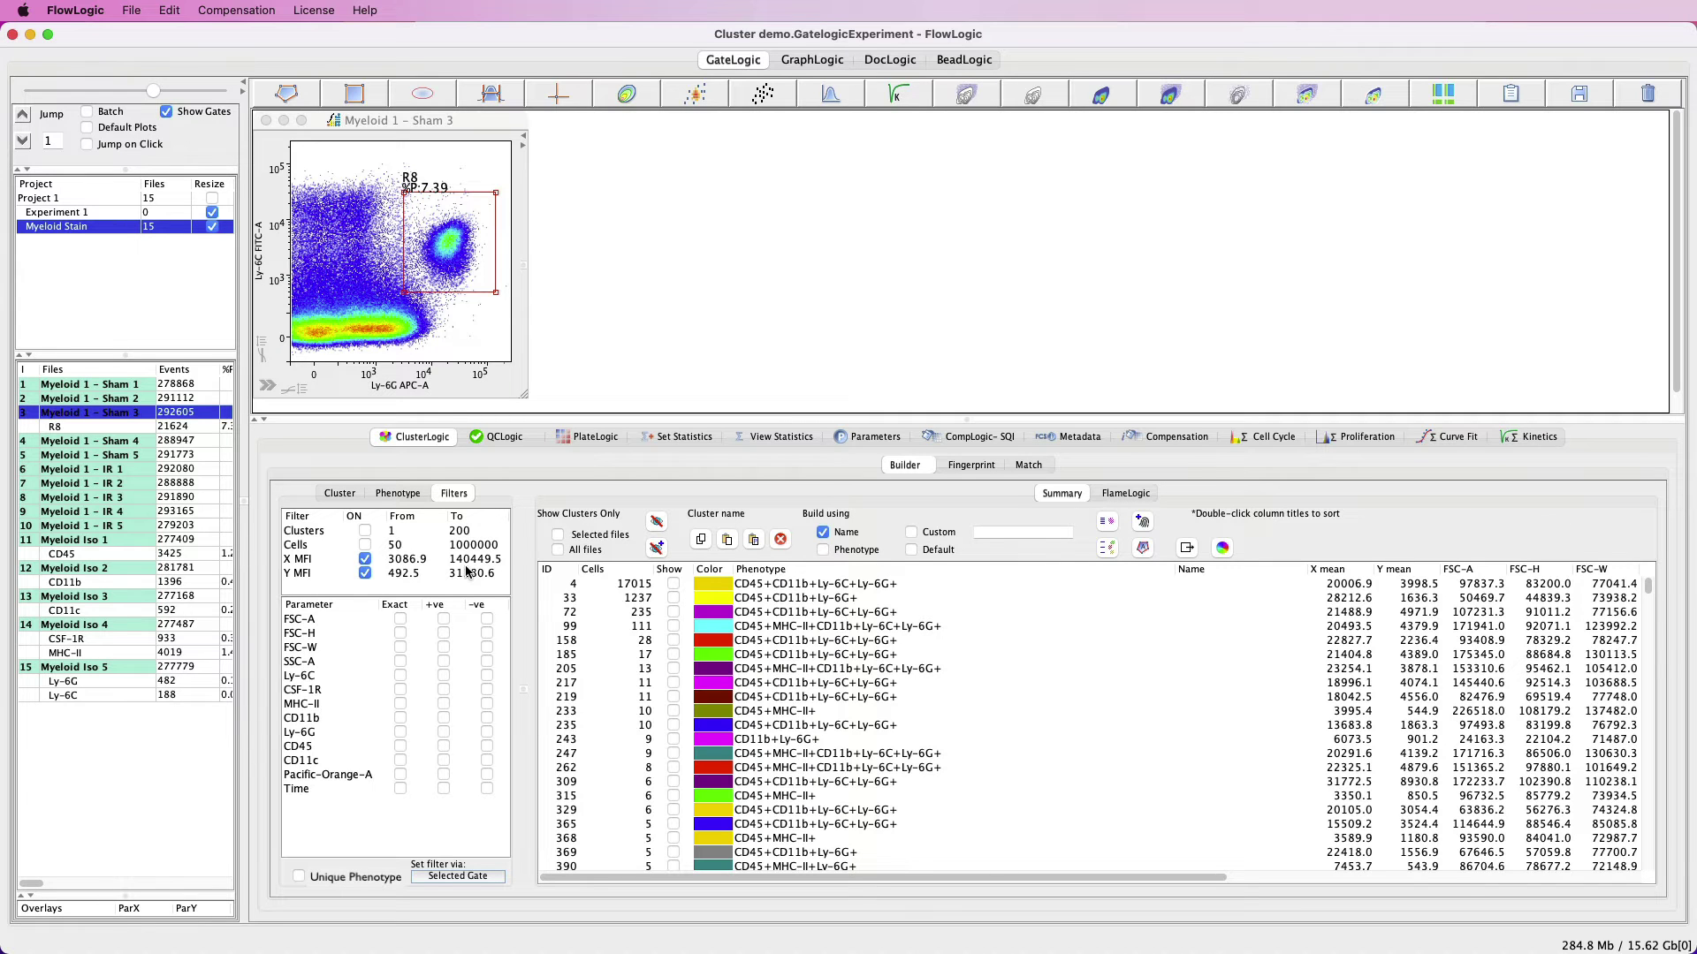
pyautogui.scroll(-5, 600, 658)
pyautogui.scroll(5, 607, 724)
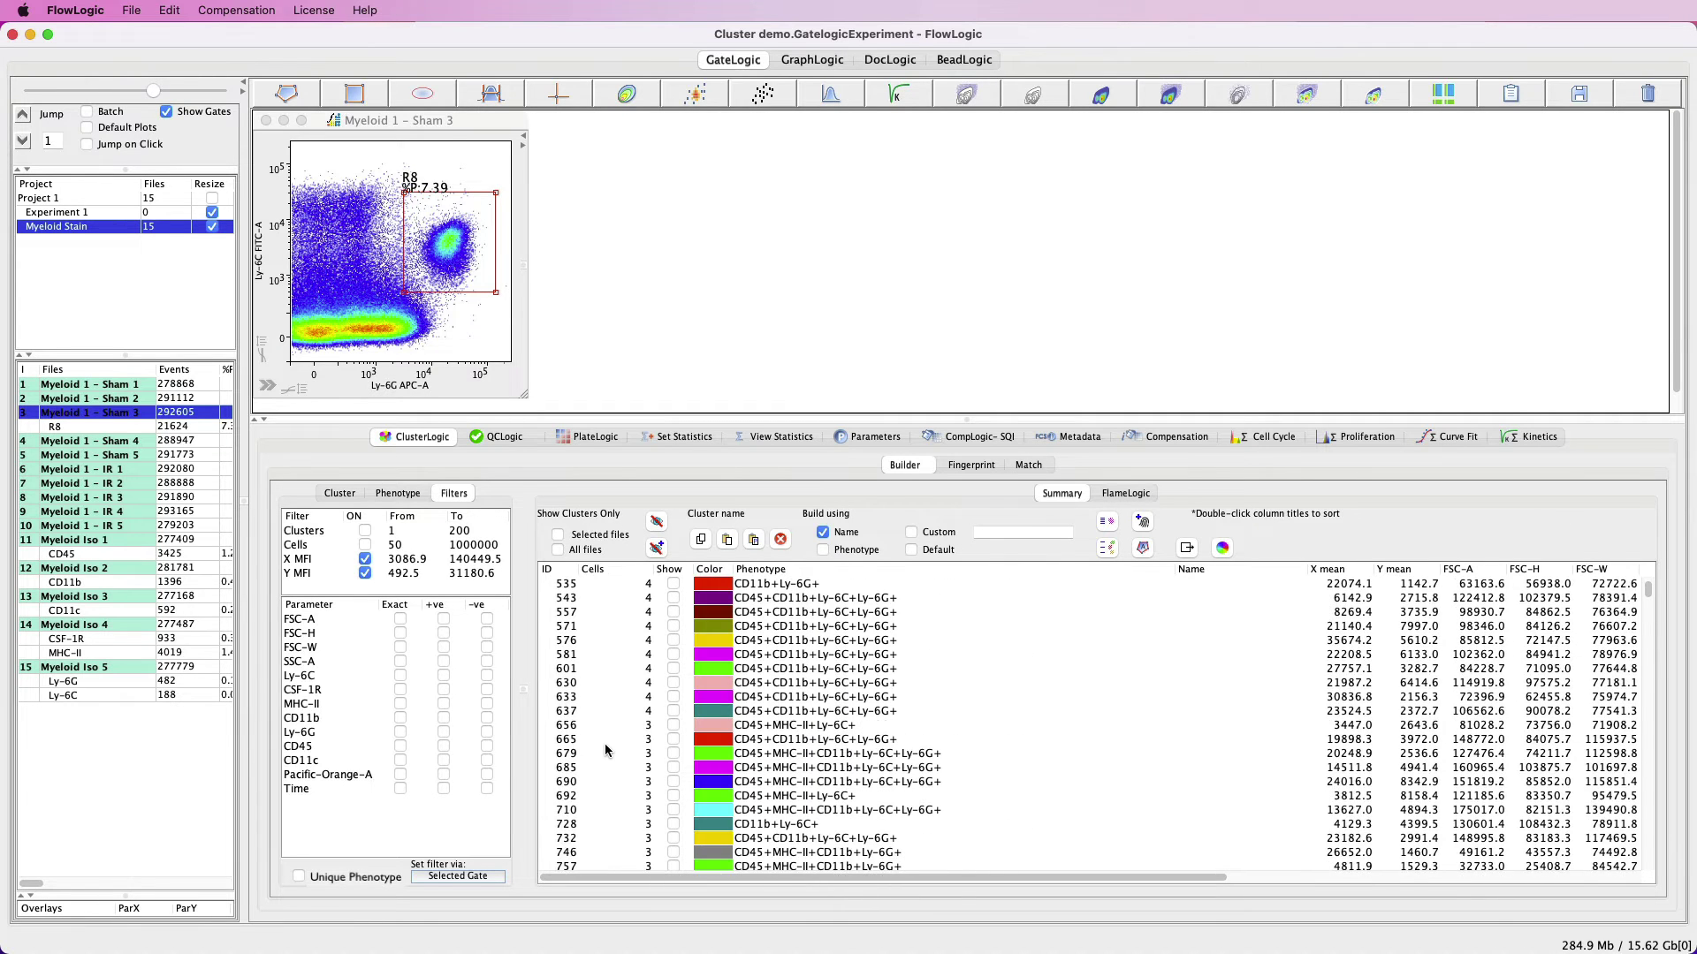
pyautogui.click(364, 545)
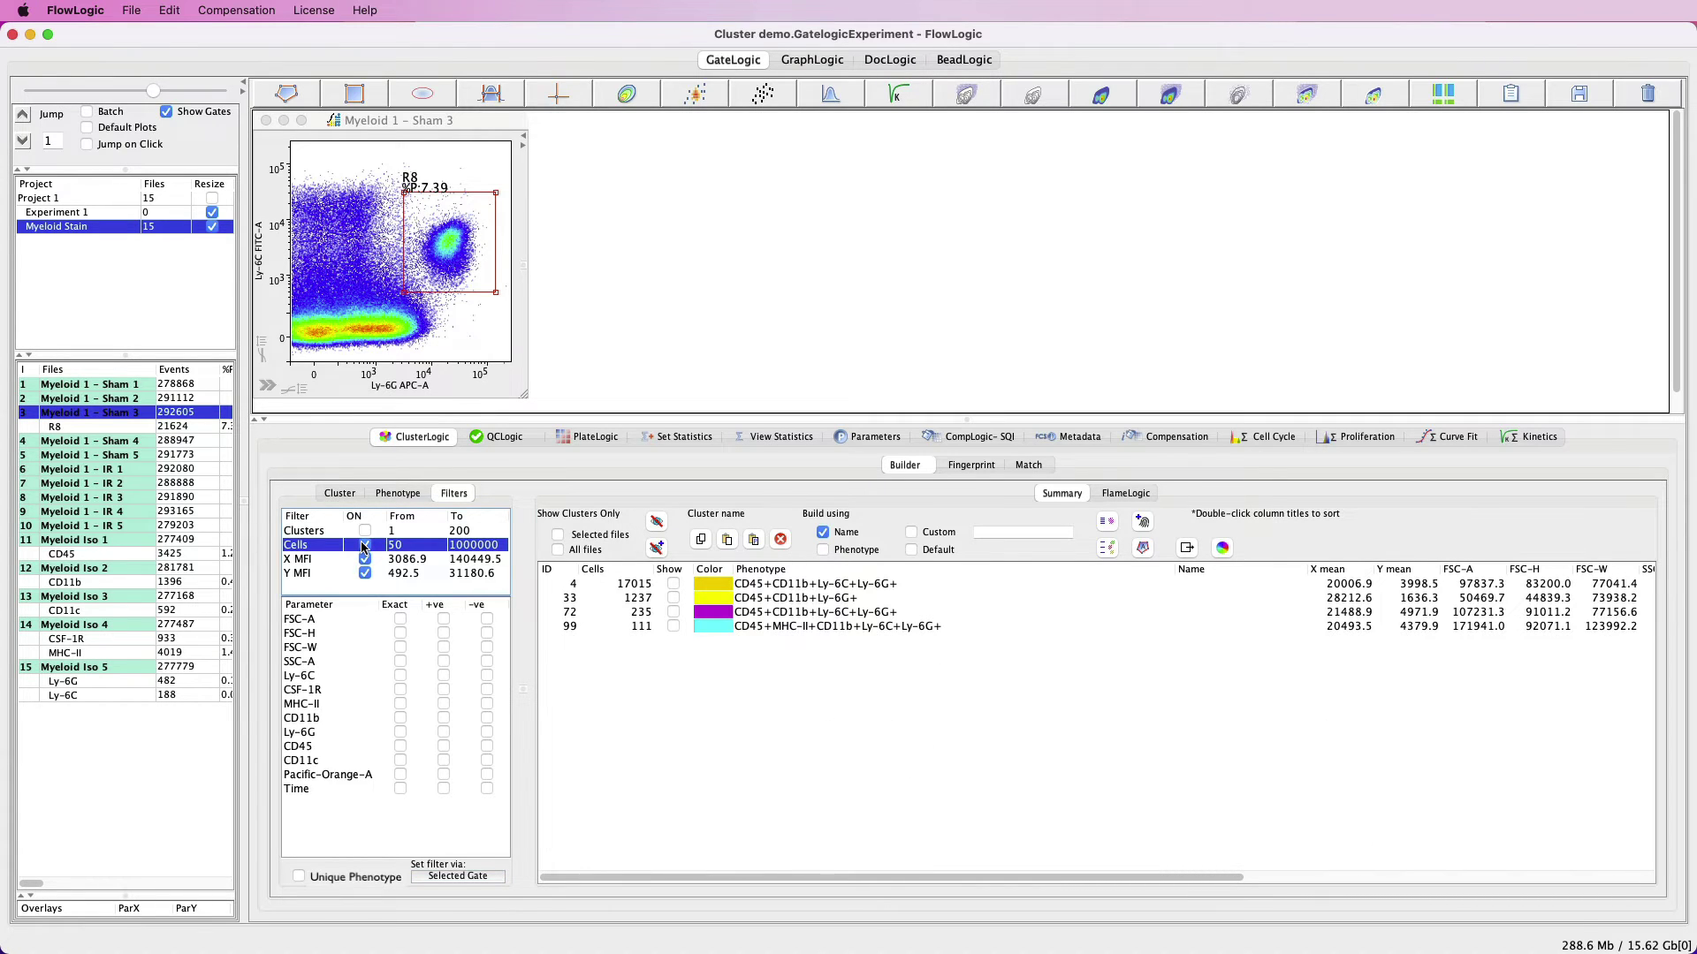
# Show clusters 4, 33, 72 and 99 on the plot one at a time, hiding each one again.
pyautogui.click(675, 585)
pyautogui.click(674, 598)
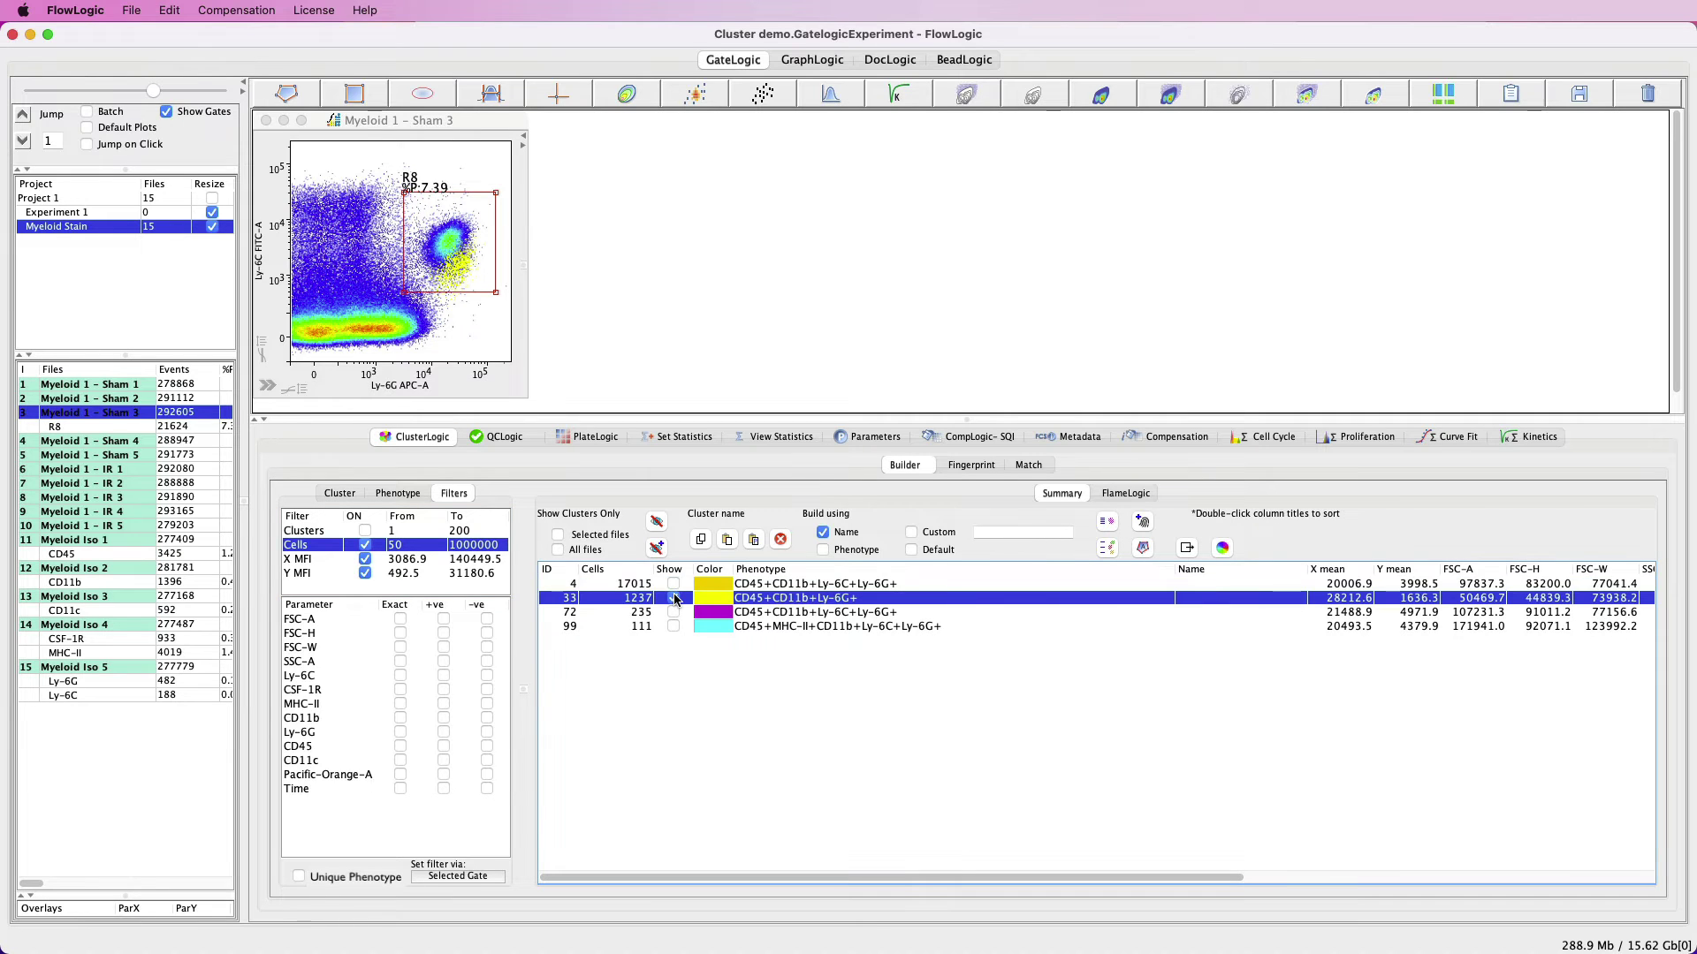
pyautogui.click(674, 612)
pyautogui.click(674, 612)
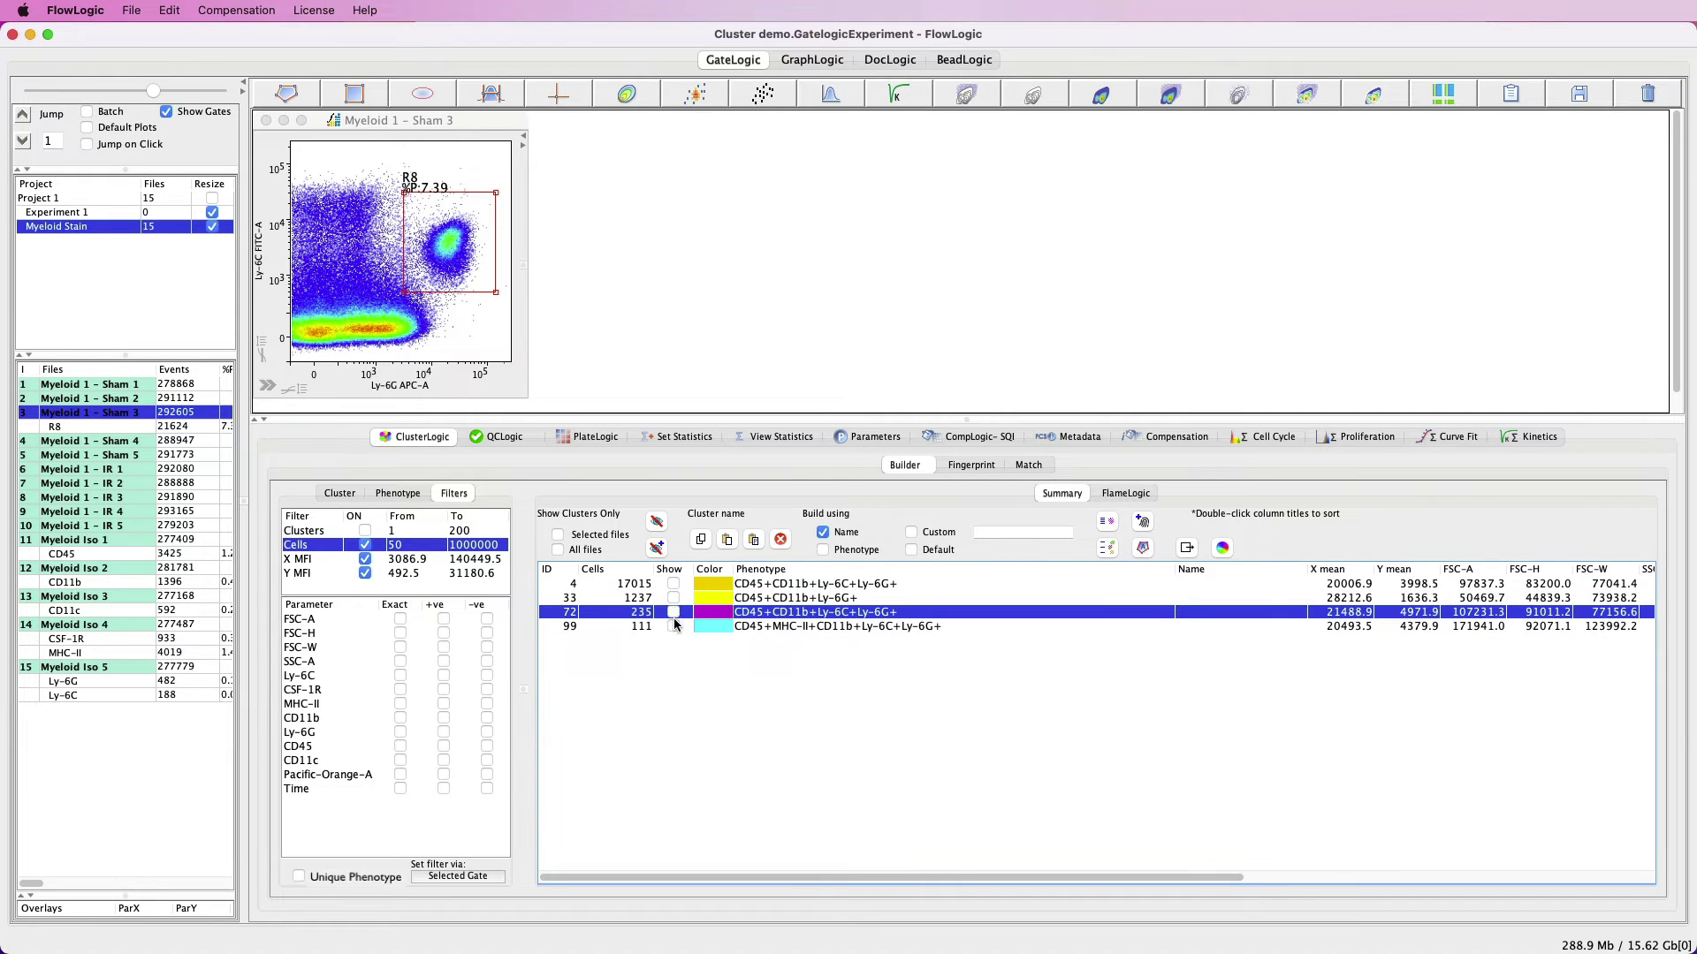
pyautogui.click(675, 626)
pyautogui.click(675, 626)
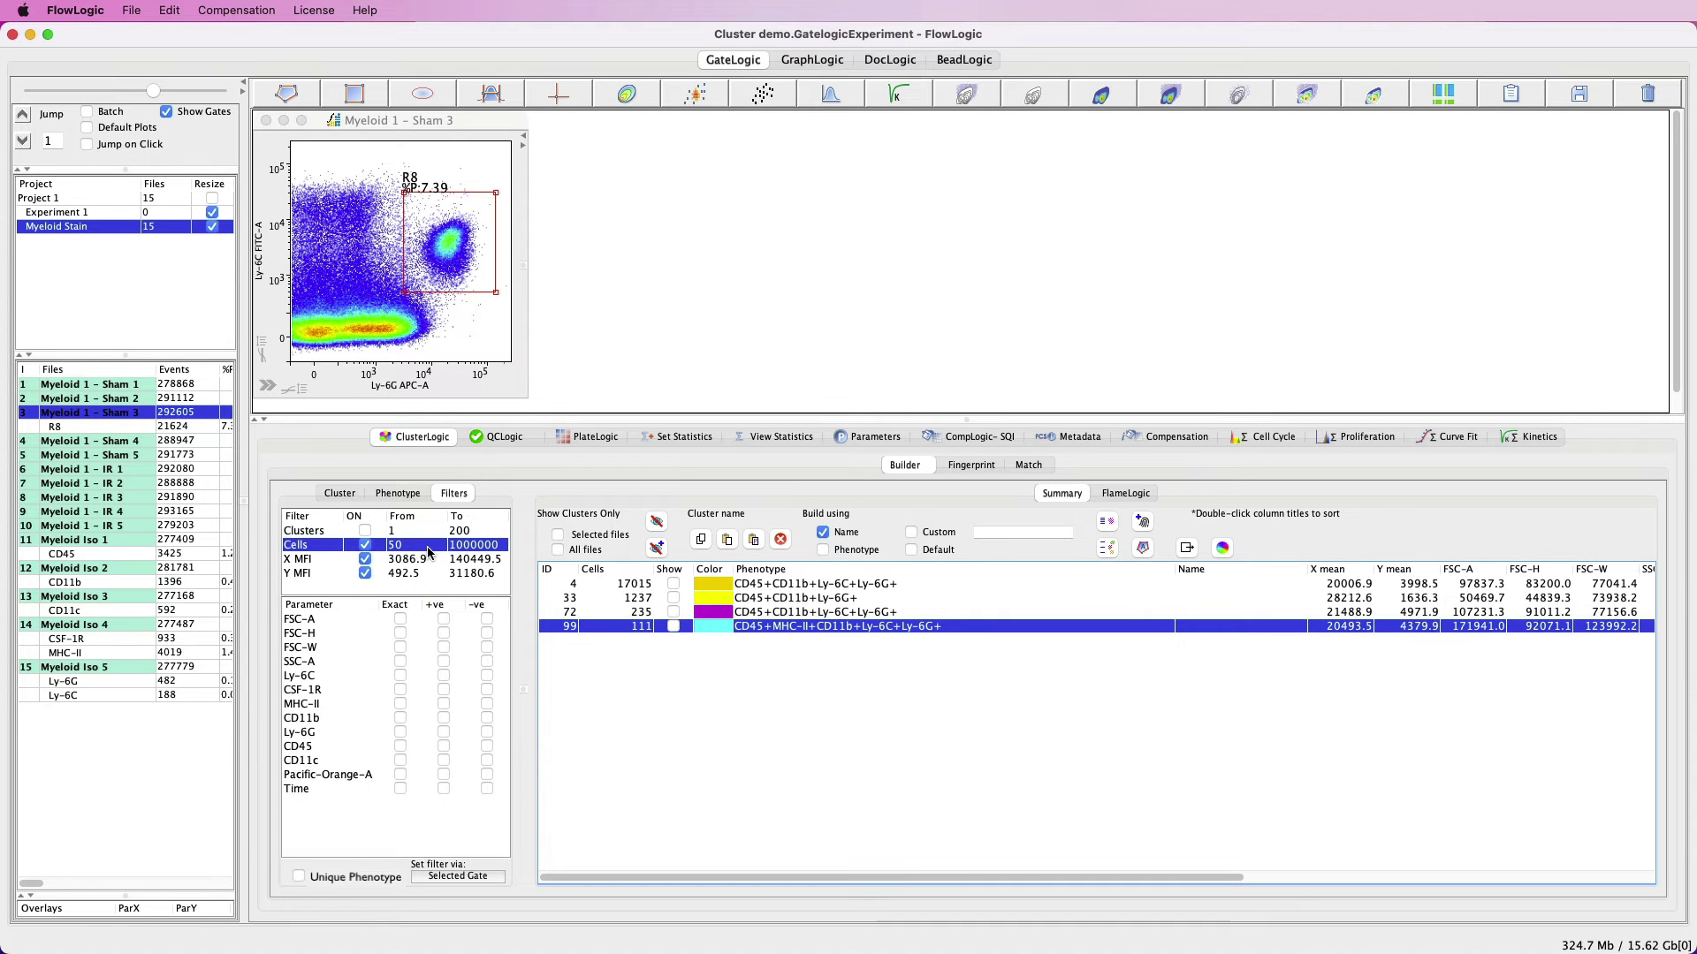
# Turn off the X MFI and Y MFI filters and filter for the exact phenotype CD45, CD11b and Ly-6C.
pyautogui.click(365, 562)
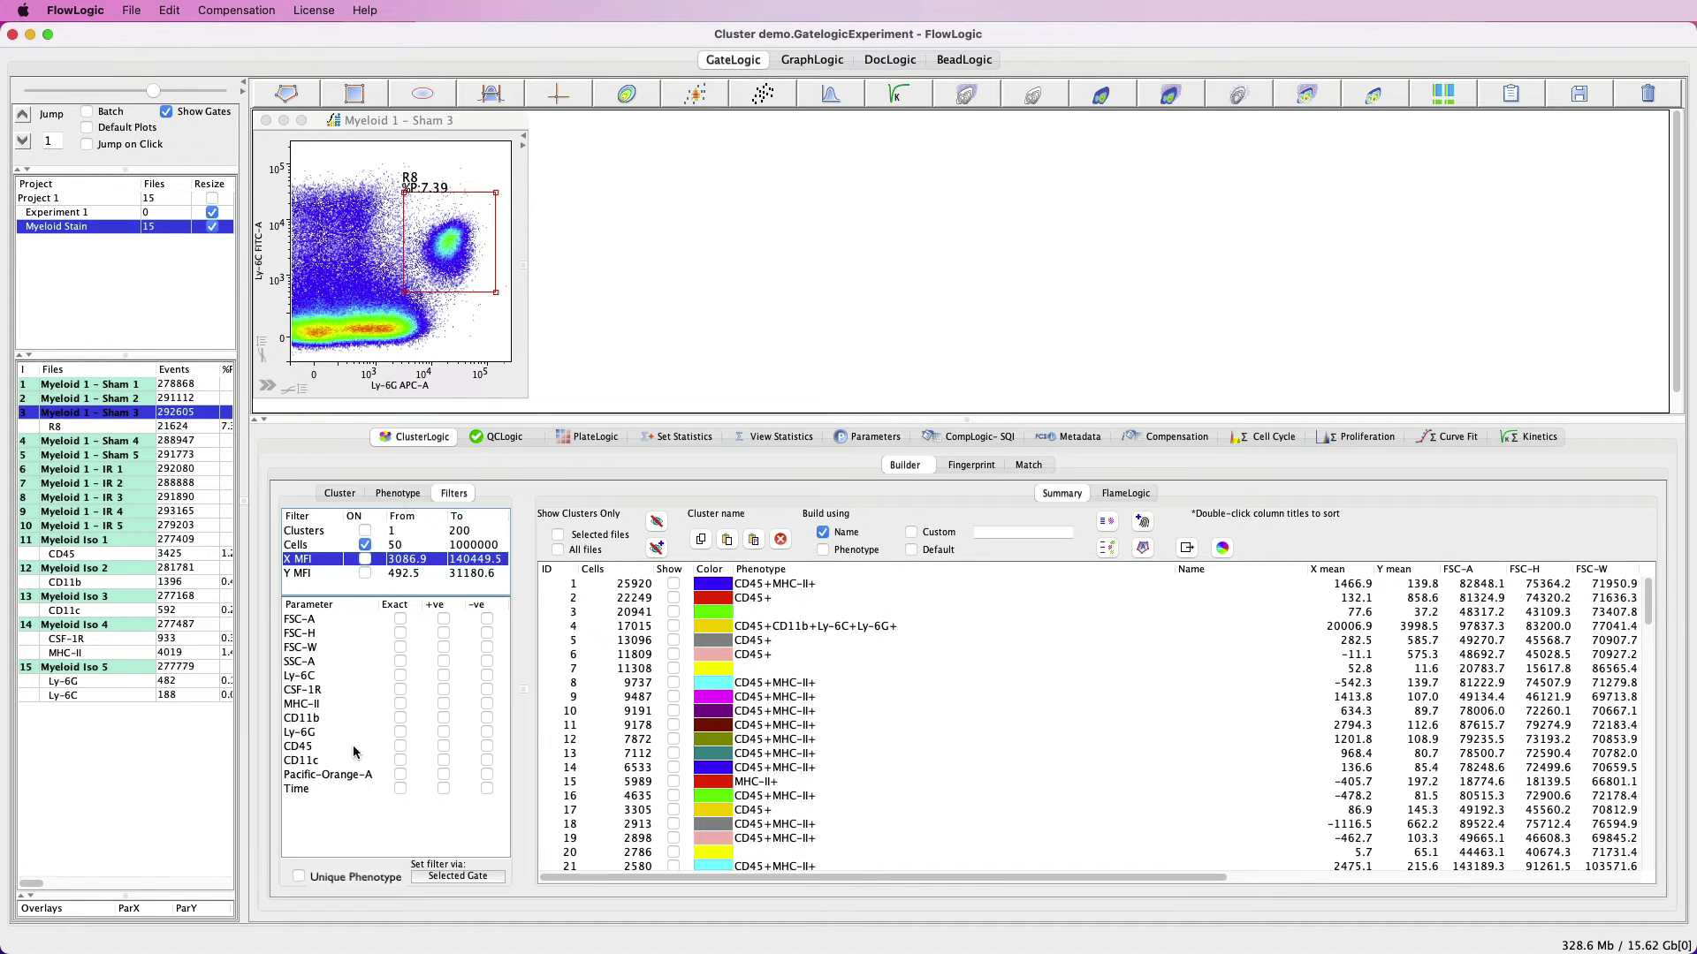
pyautogui.click(400, 748)
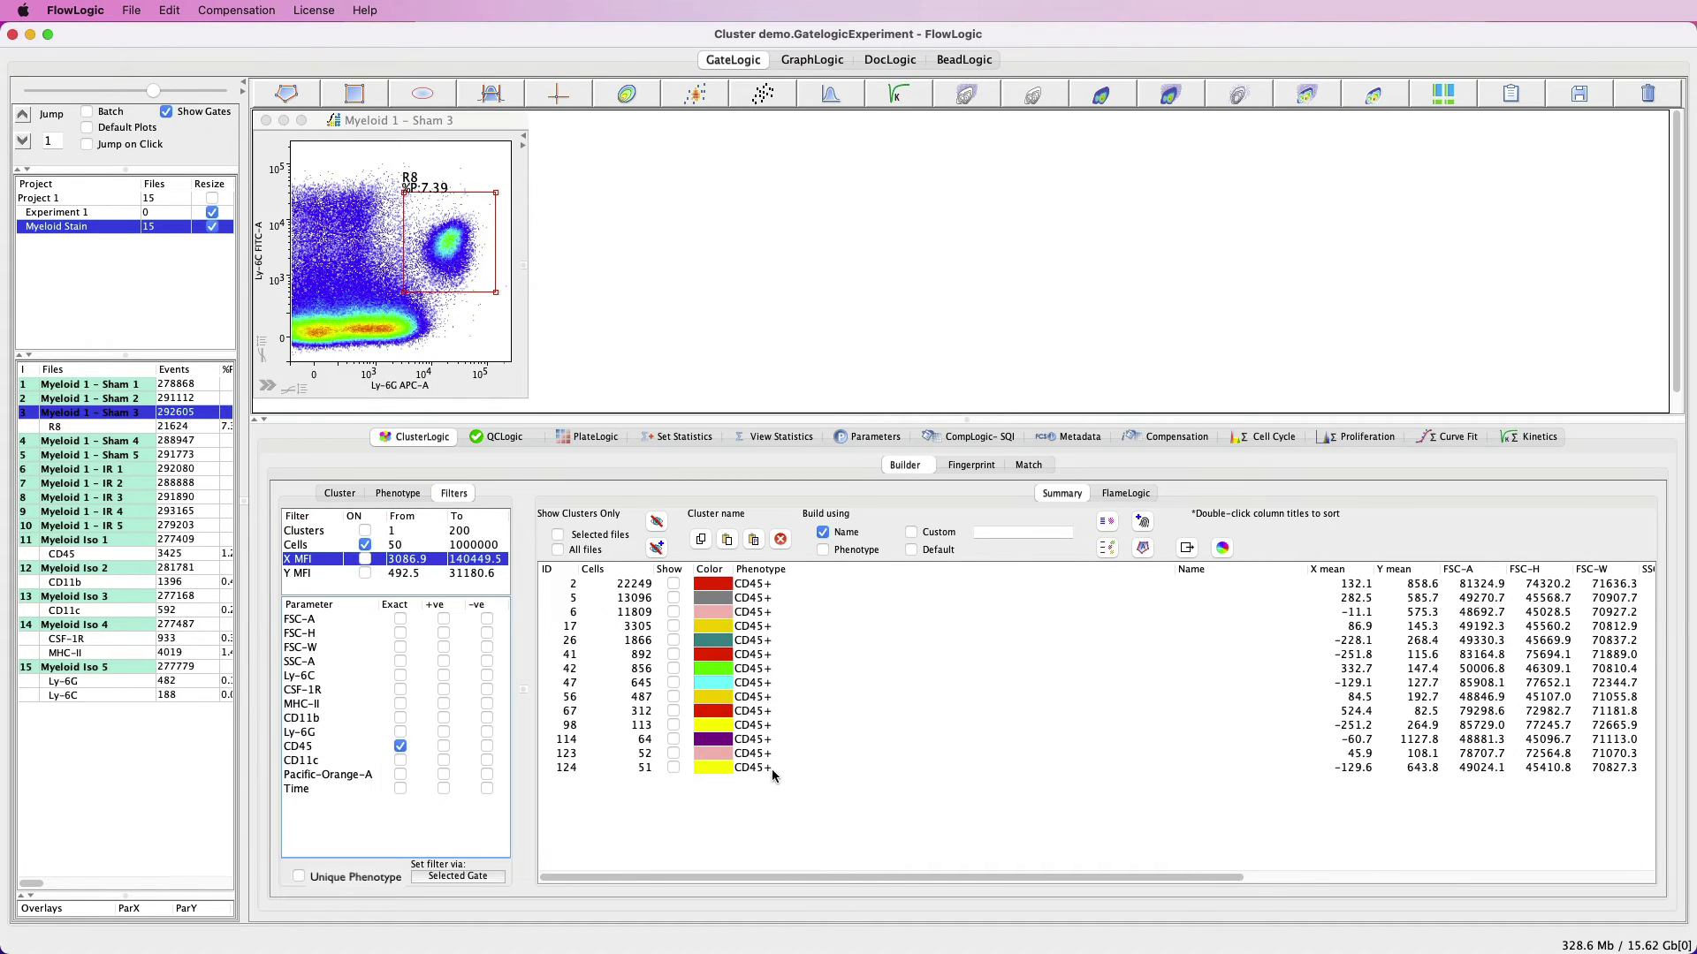
pyautogui.click(402, 721)
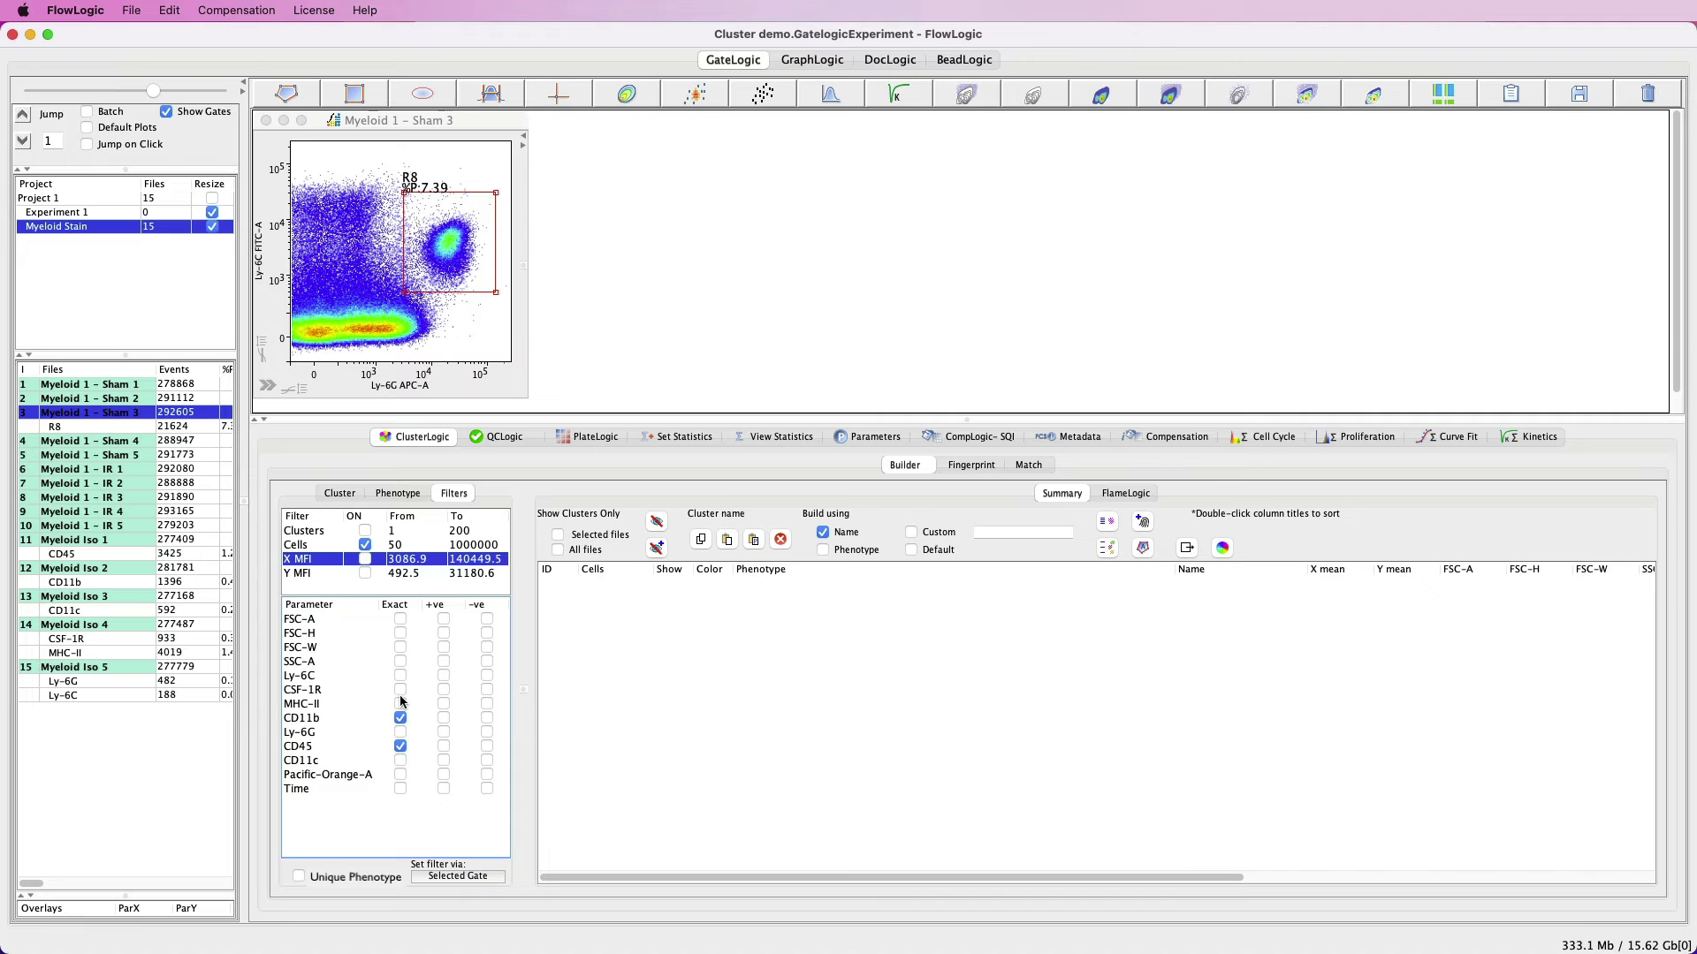
pyautogui.click(402, 677)
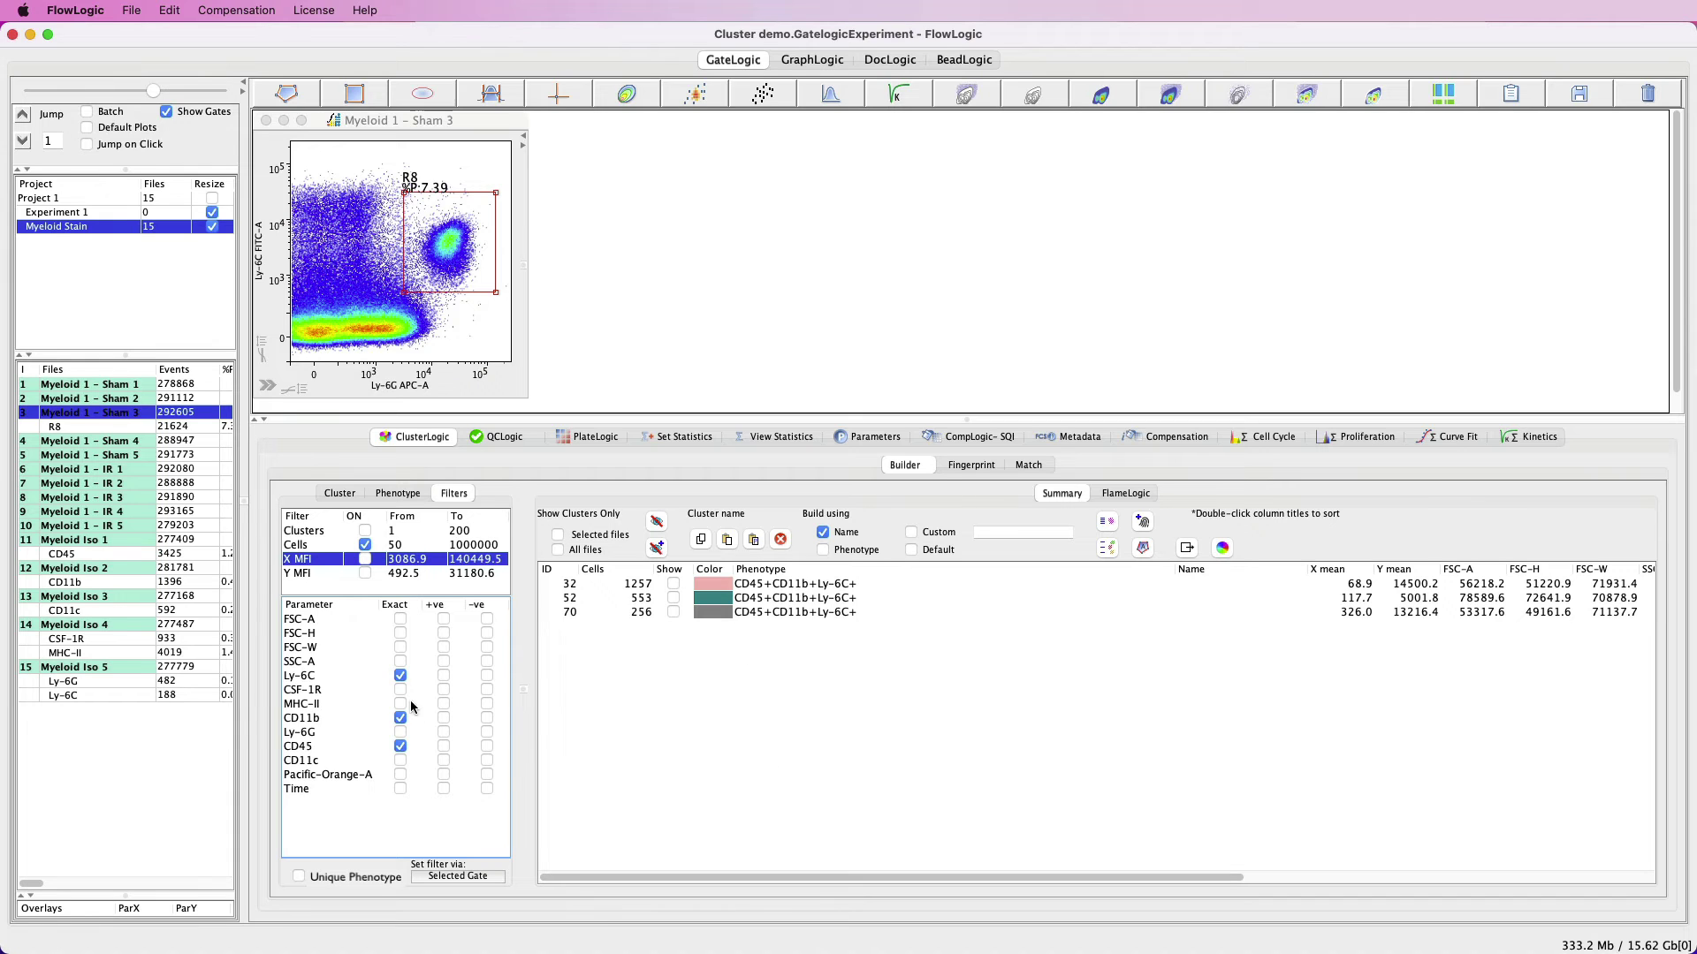
# Clear the exact phenotype criteria for Ly-6C, CD11b and CD45.
pyautogui.click(401, 676)
pyautogui.click(400, 717)
pyautogui.click(400, 746)
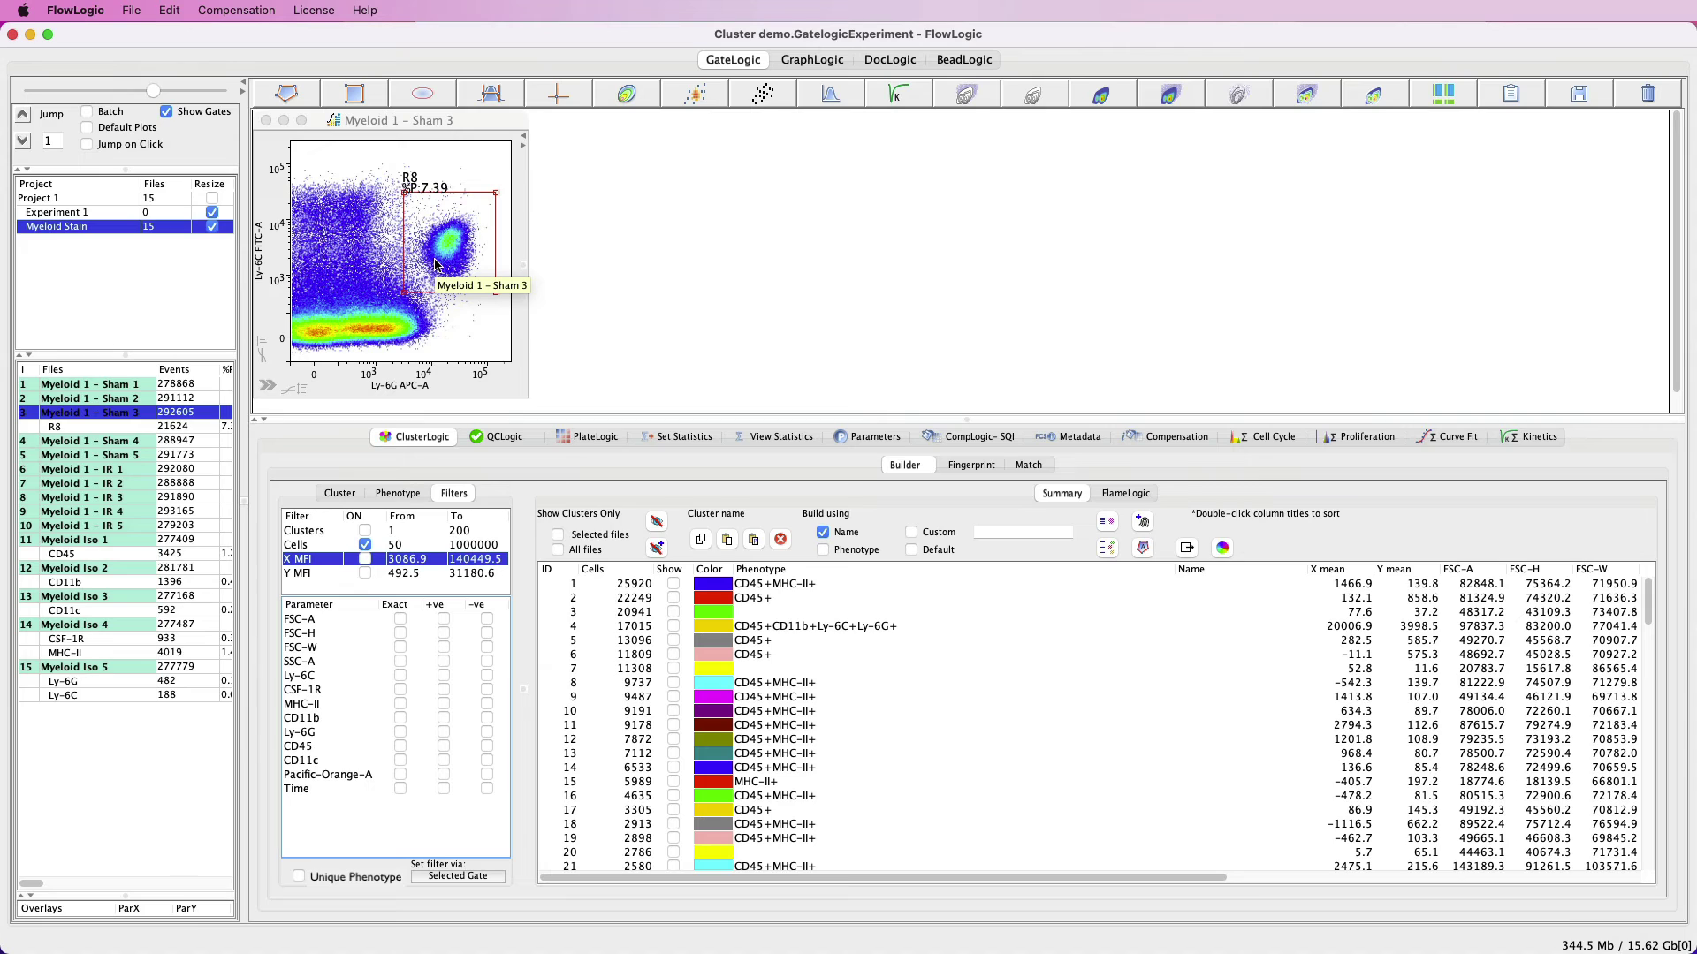
# Filter for clusters positive for CD45, CD11b, Ly-6C and Ly-6G.
pyautogui.click(445, 747)
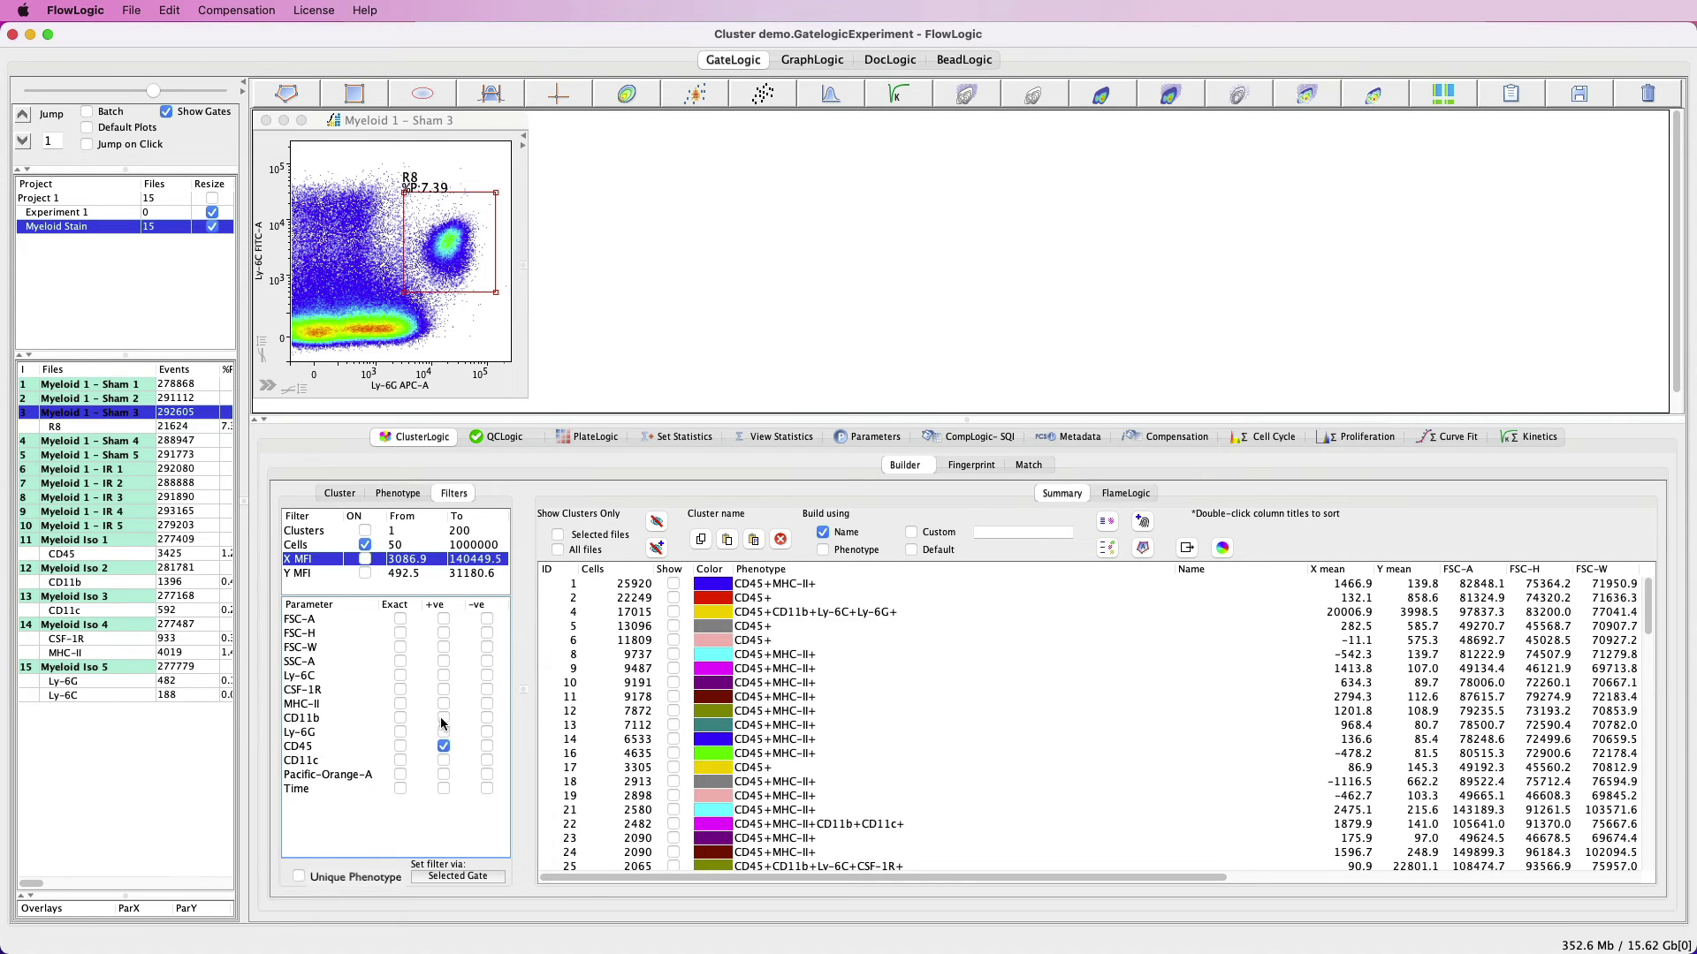
pyautogui.click(444, 719)
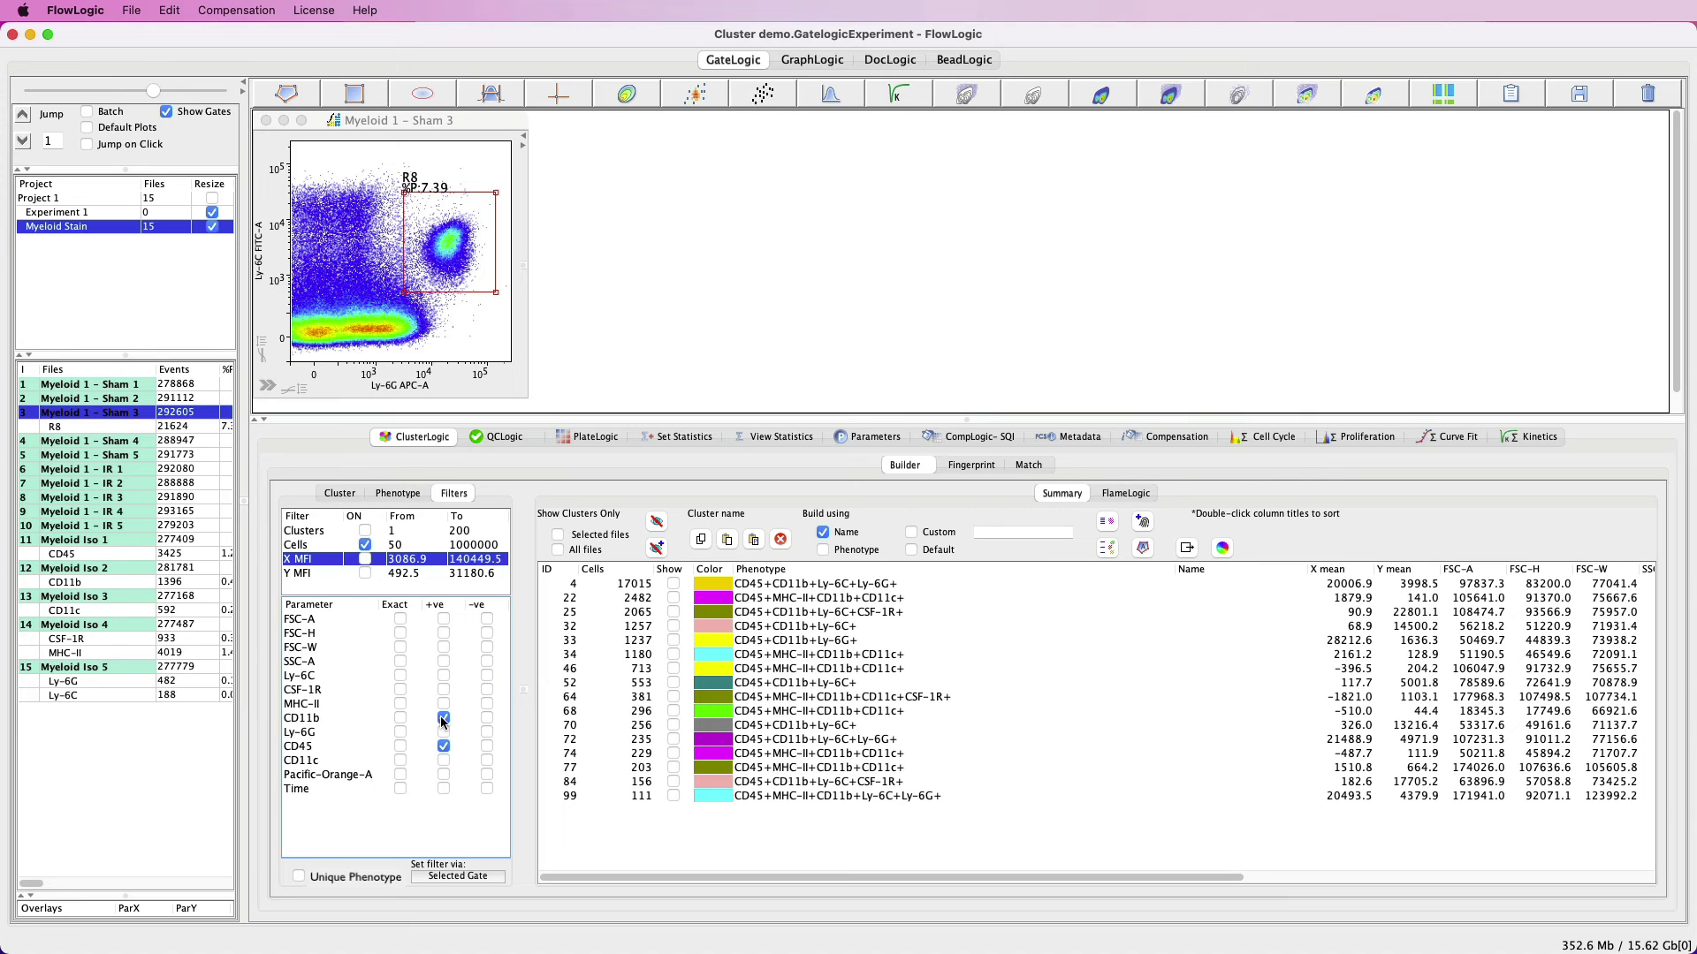
pyautogui.click(444, 676)
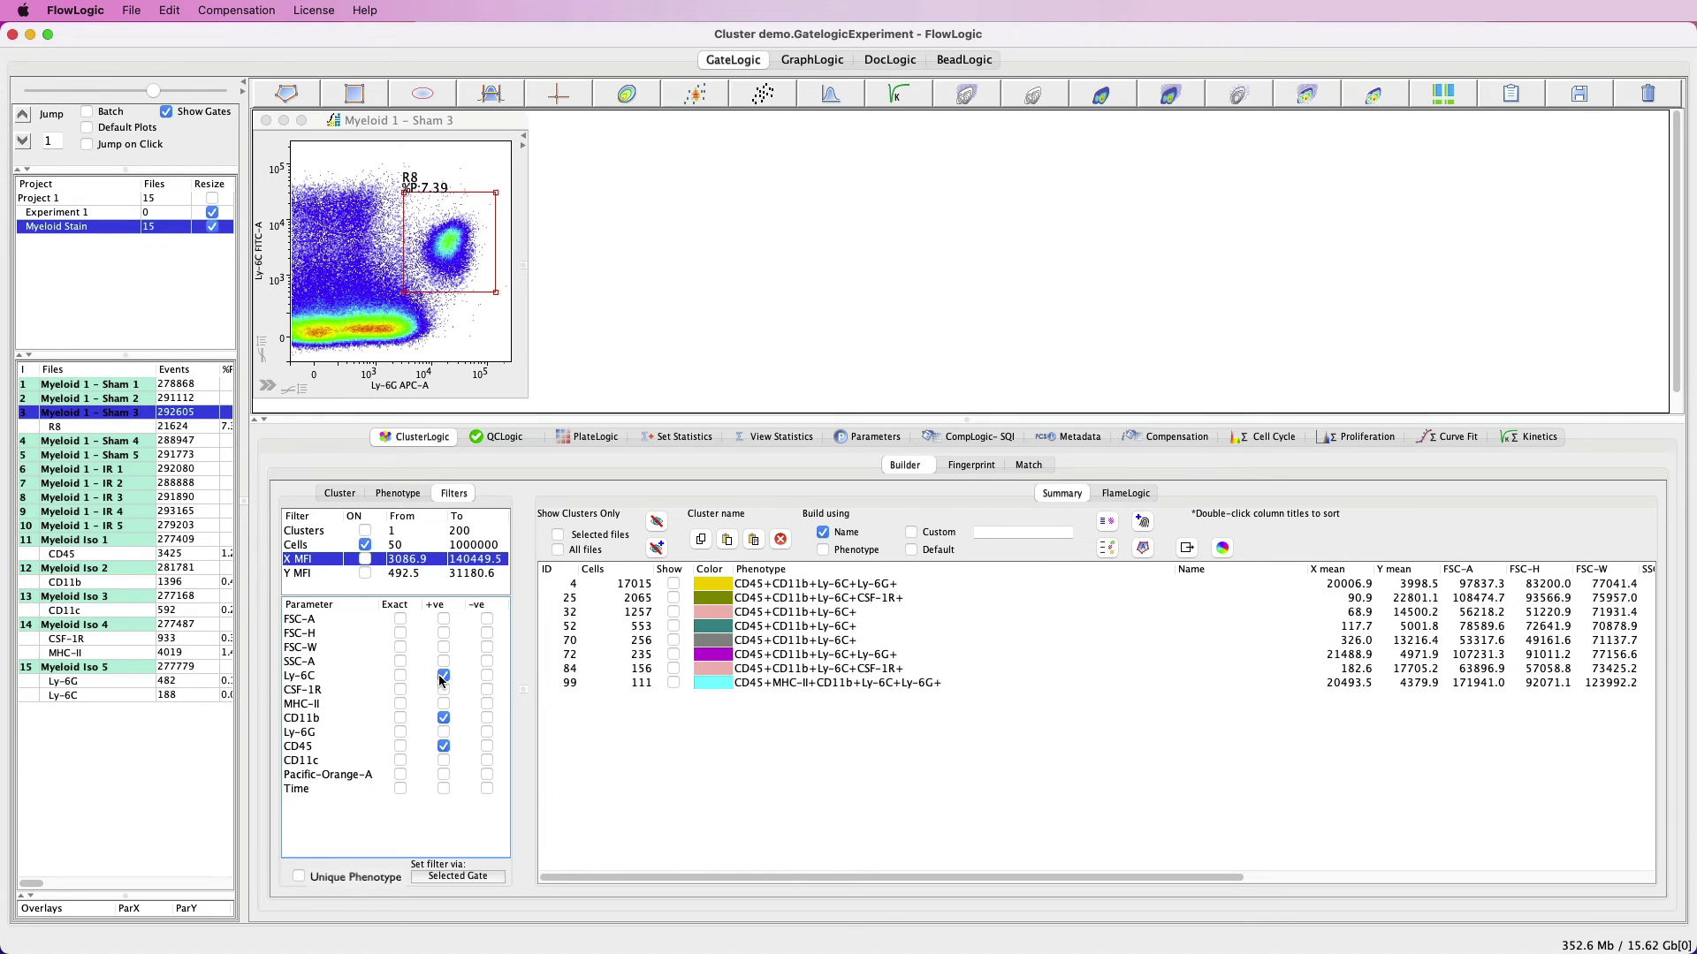
pyautogui.click(445, 733)
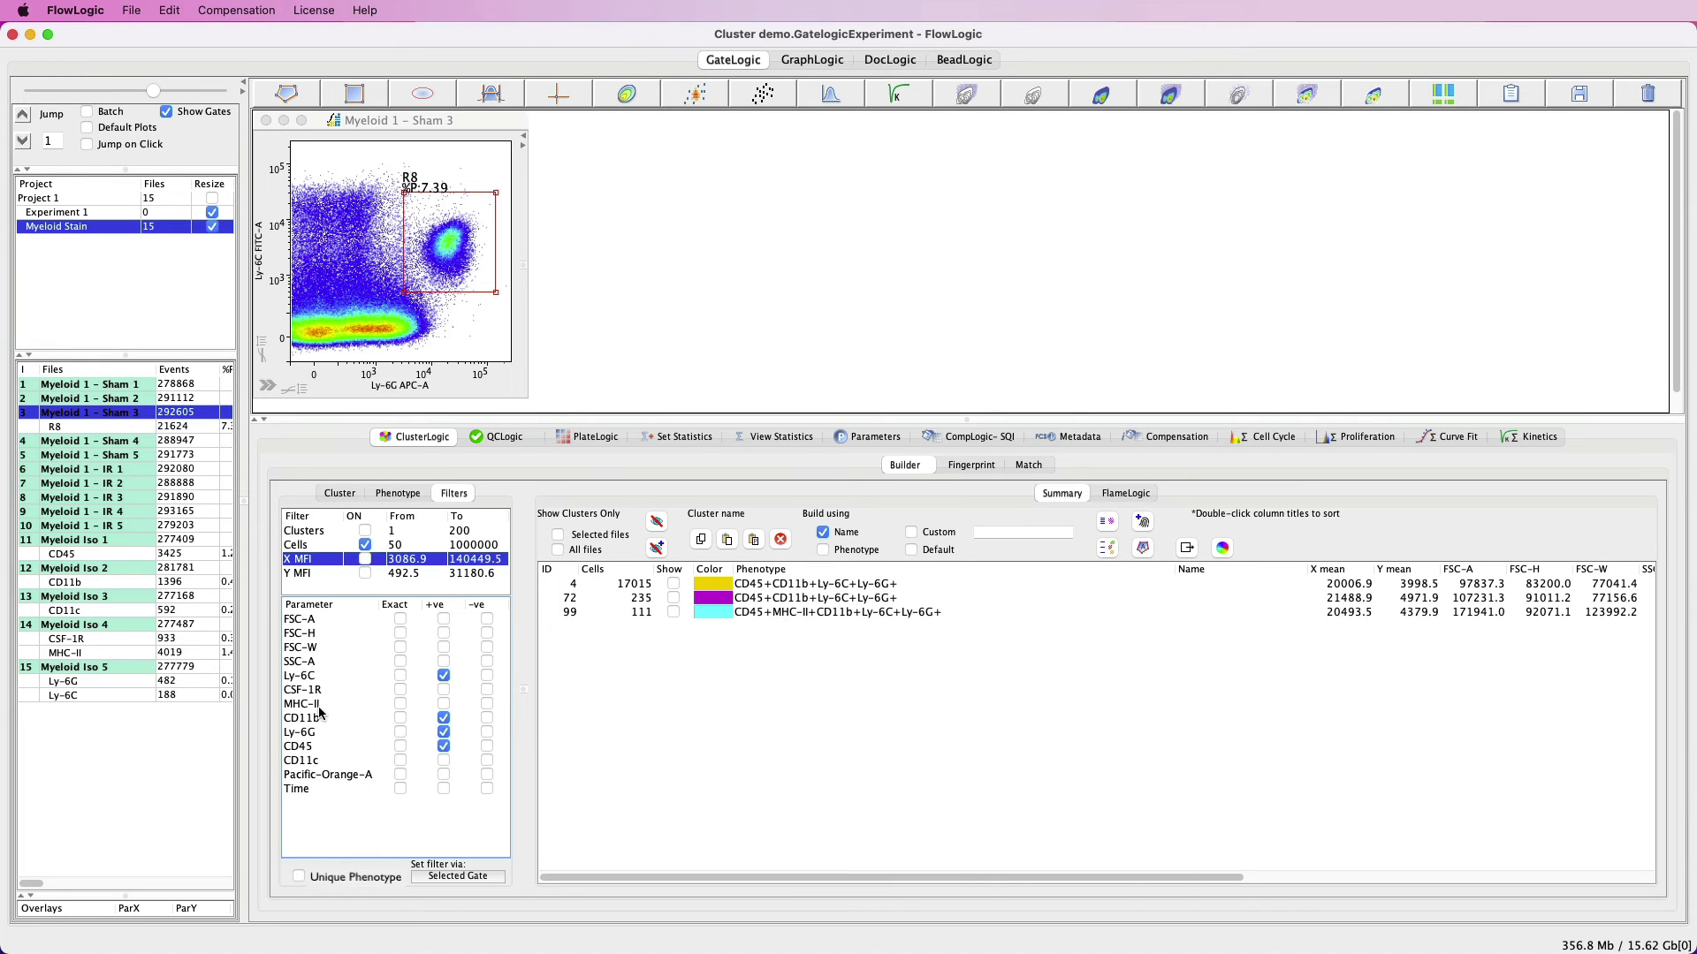
# Require clusters to be negative for MHC-II and turn on the X MFI and Y MFI filters.
pyautogui.click(489, 706)
pyautogui.click(488, 705)
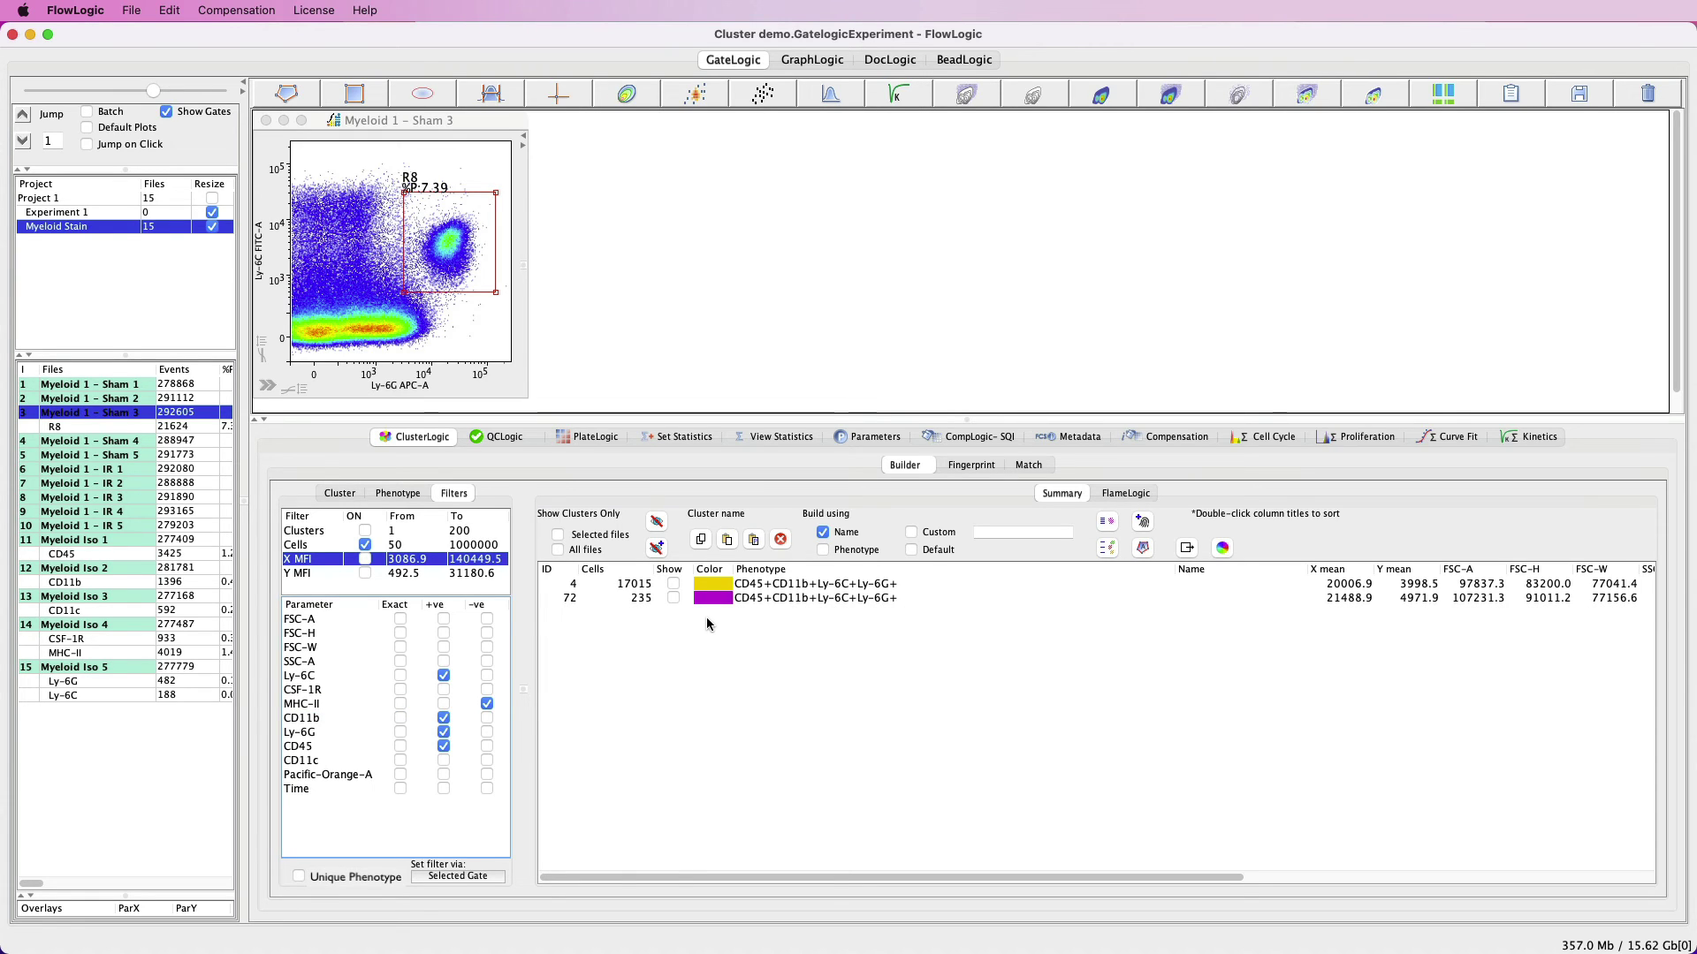
pyautogui.click(365, 559)
pyautogui.click(365, 573)
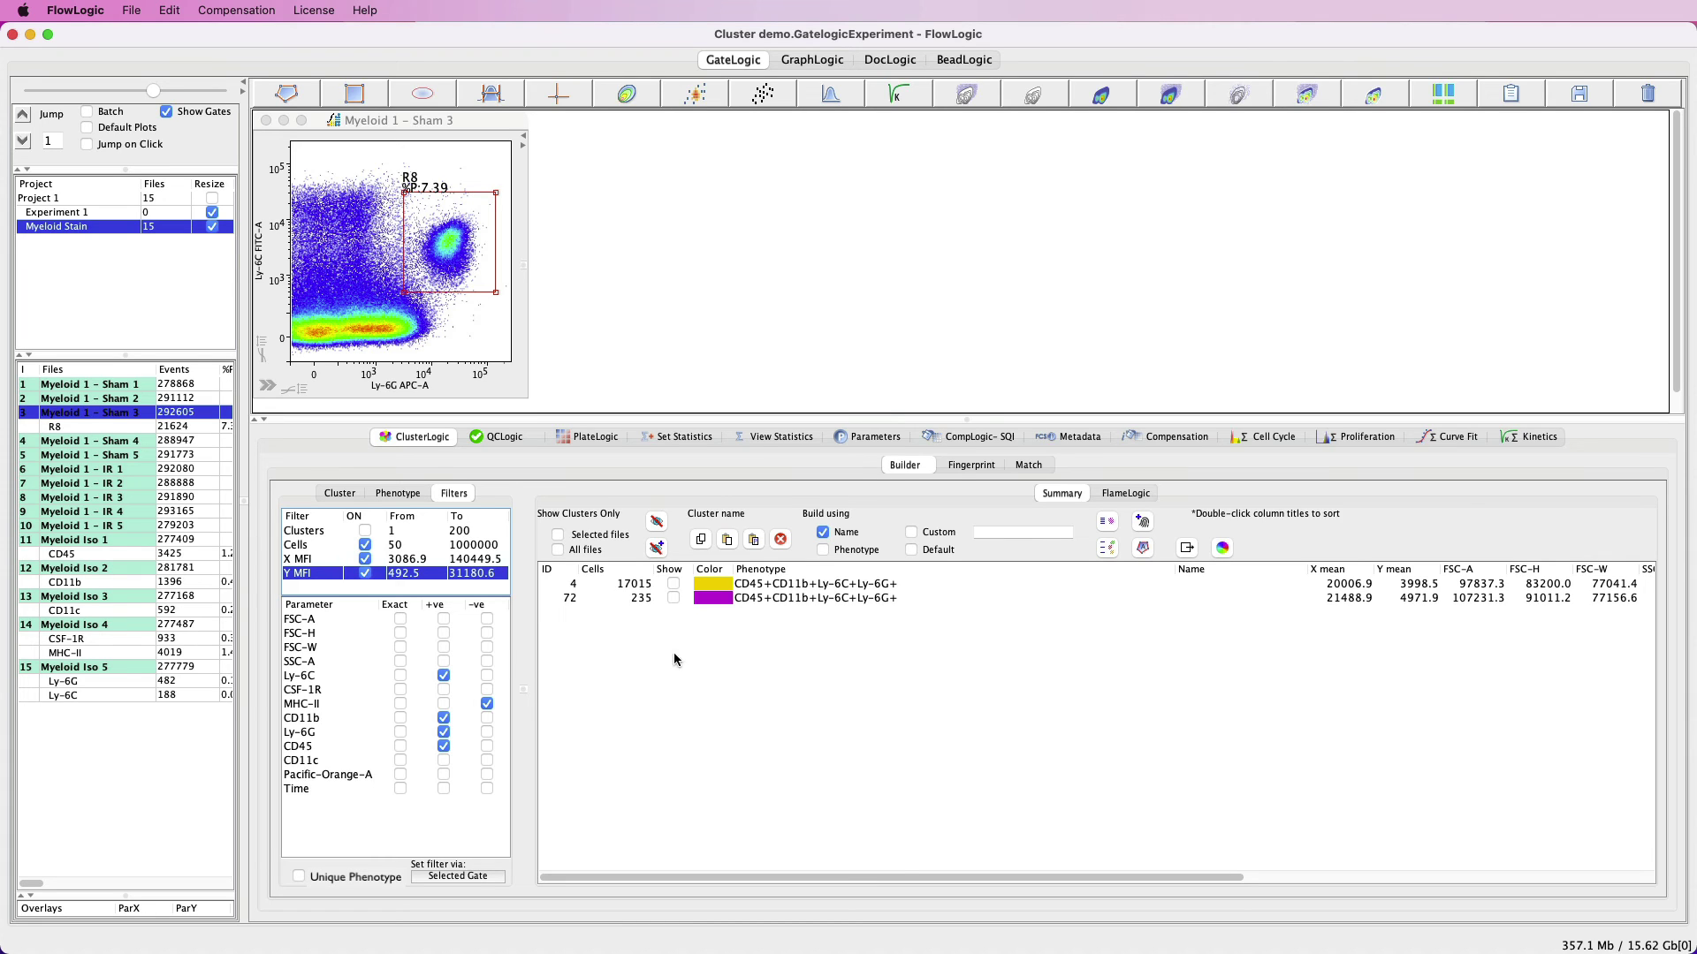
# Show clusters 4 and 72 together on the plot to check their location, and hide both again.
pyautogui.click(674, 584)
pyautogui.click(674, 598)
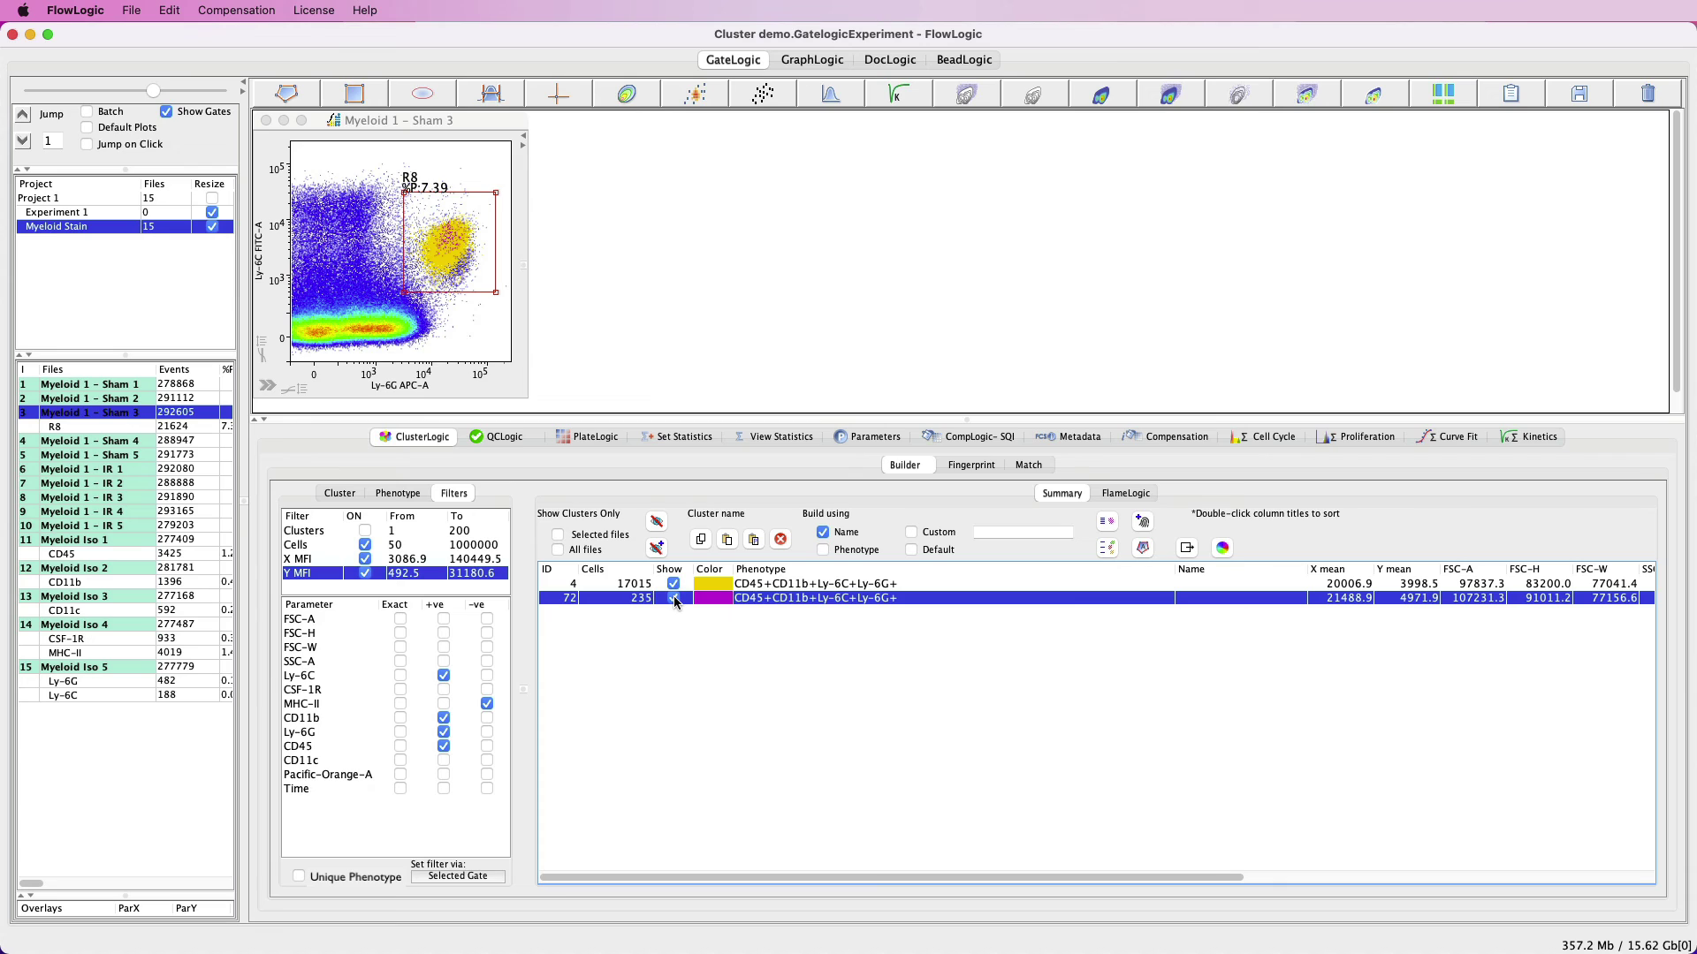
pyautogui.click(674, 599)
pyautogui.click(674, 584)
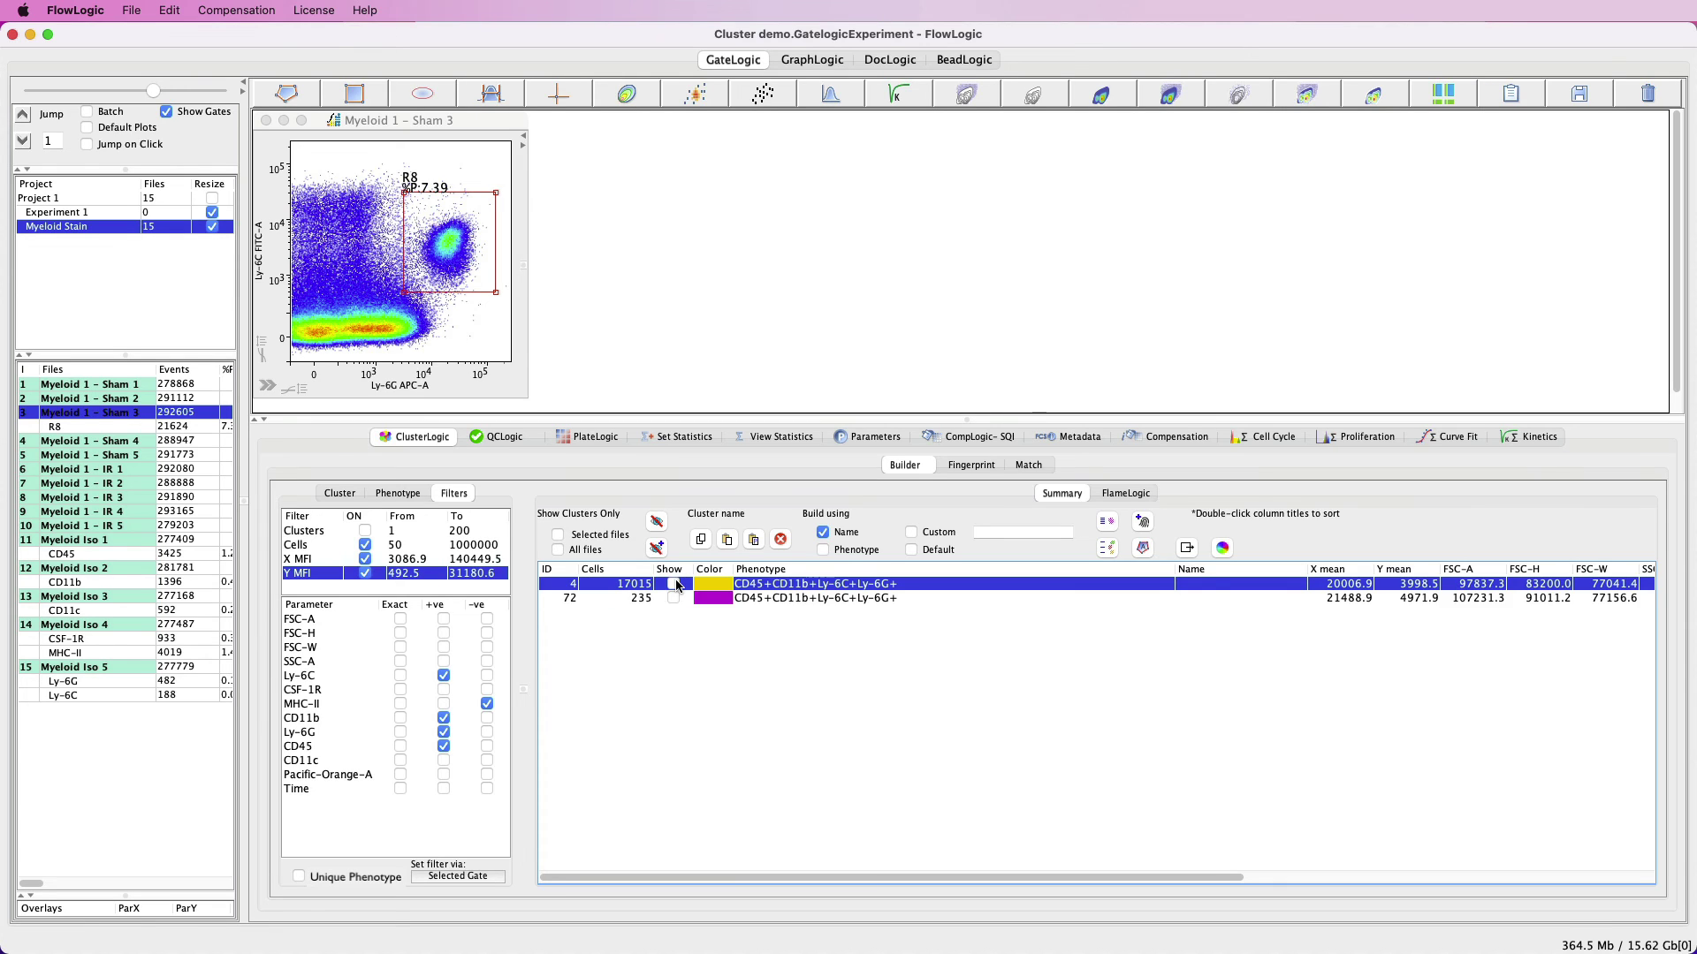